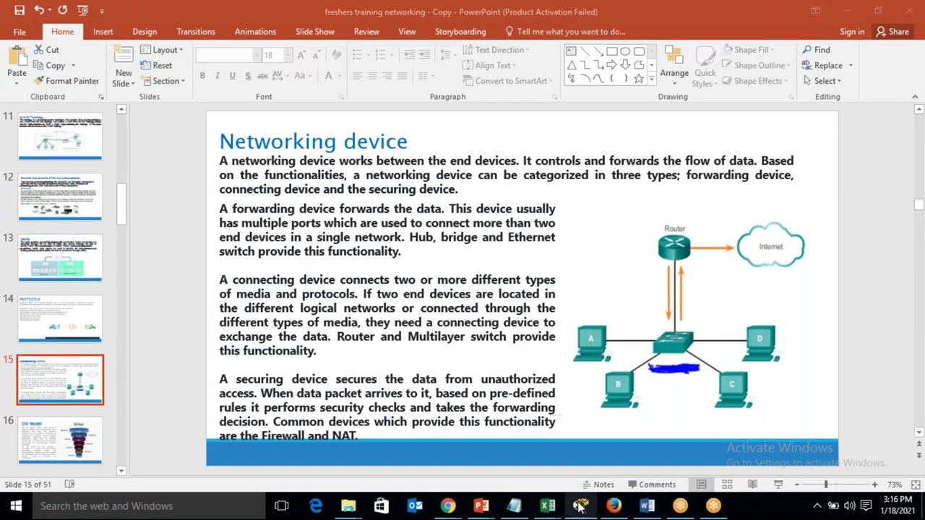
# Step: Bring Cisco Packet Tracer to the front, showing its empty Logical workspace
pyautogui.click(580, 506)
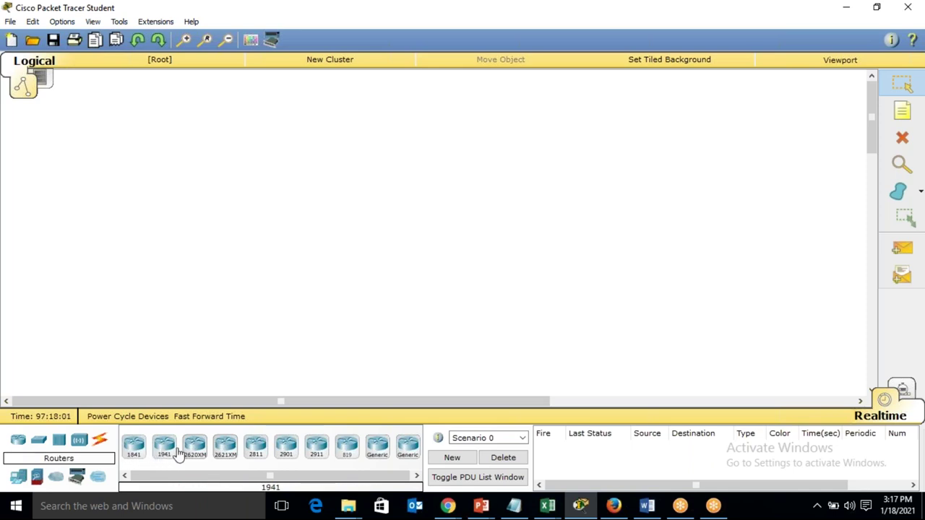
pyautogui.click(371, 478)
# Step: Place a 2960-24TT switch, Switch0, near the top centre of the workspace
pyautogui.click(38, 444)
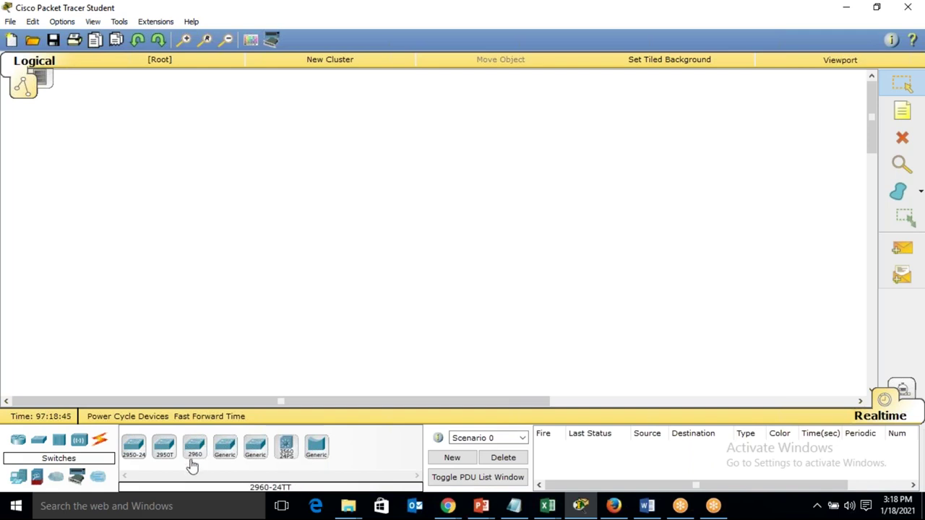
pyautogui.moveTo(228, 398); pyautogui.dragTo(403, 176)
pyautogui.click(404, 176)
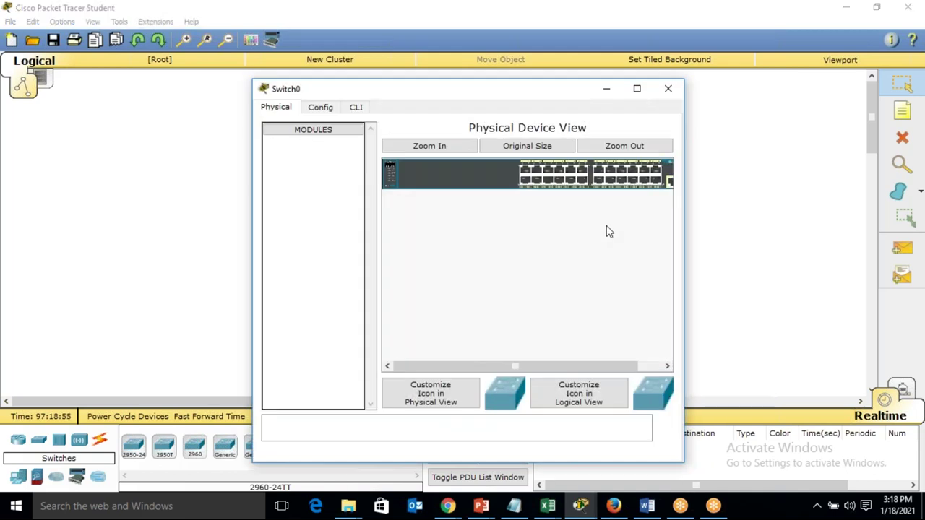
pyautogui.click(667, 88)
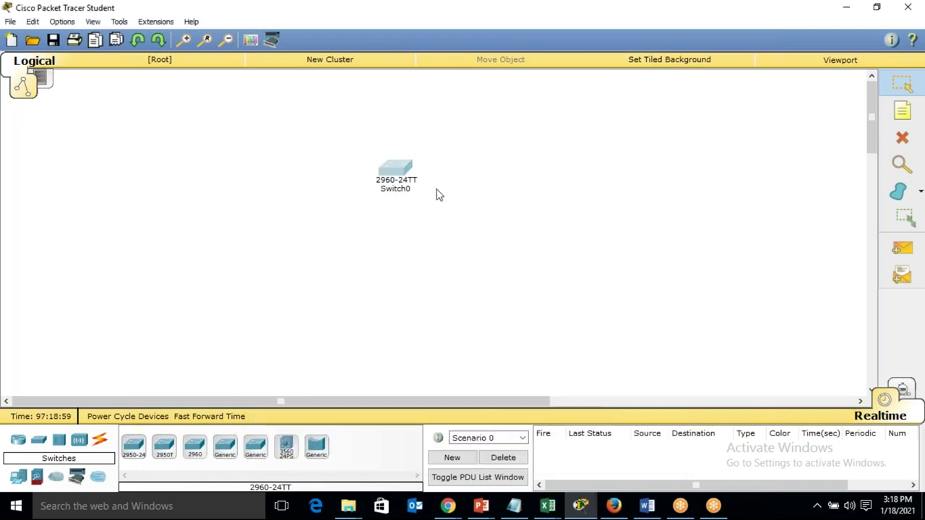
pyautogui.moveTo(413, 188)
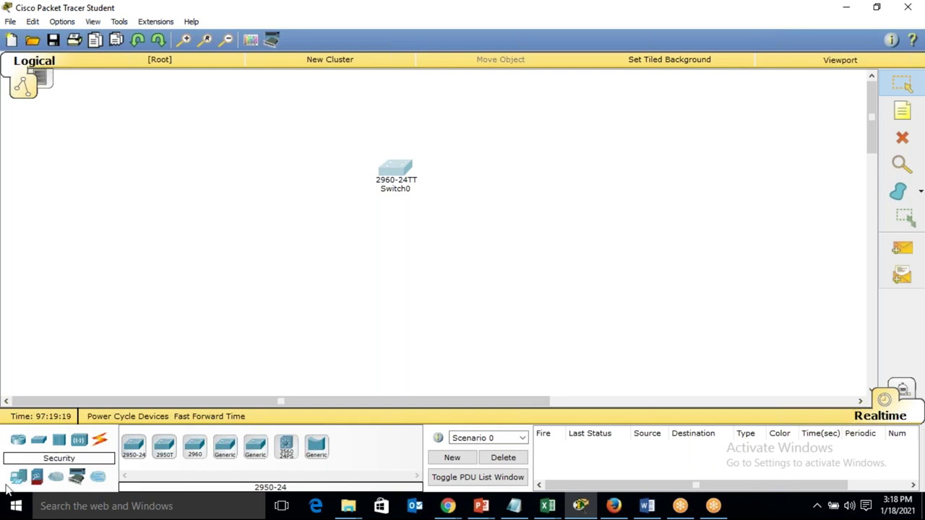
# Step: Place a PC-PT (PC0) and a Laptop-PT (Laptop0) side by side below Switch0
pyautogui.click(17, 479)
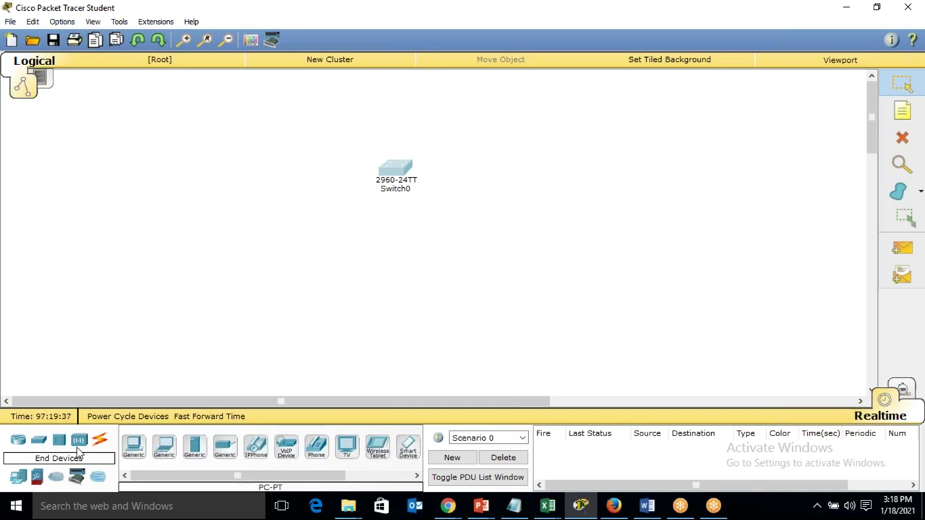
pyautogui.moveTo(134, 452); pyautogui.dragTo(289, 267)
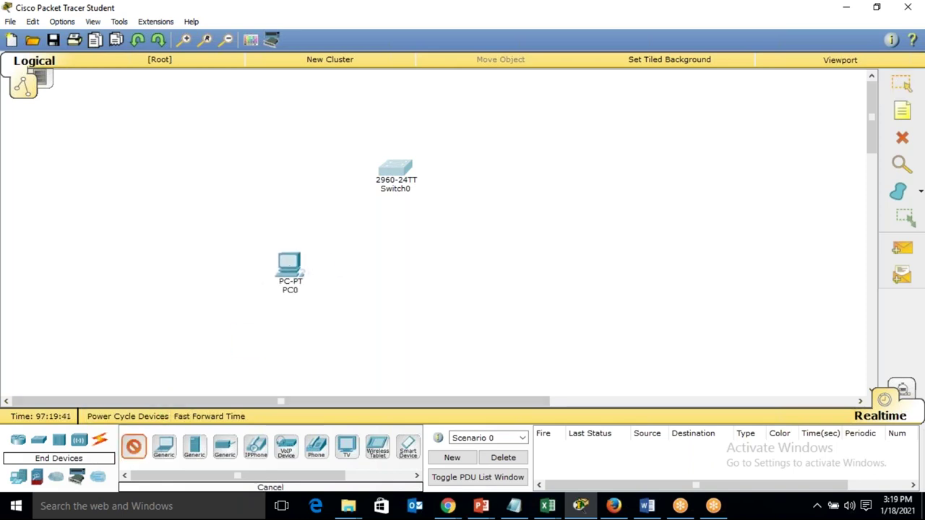
pyautogui.moveTo(163, 446); pyautogui.dragTo(461, 273)
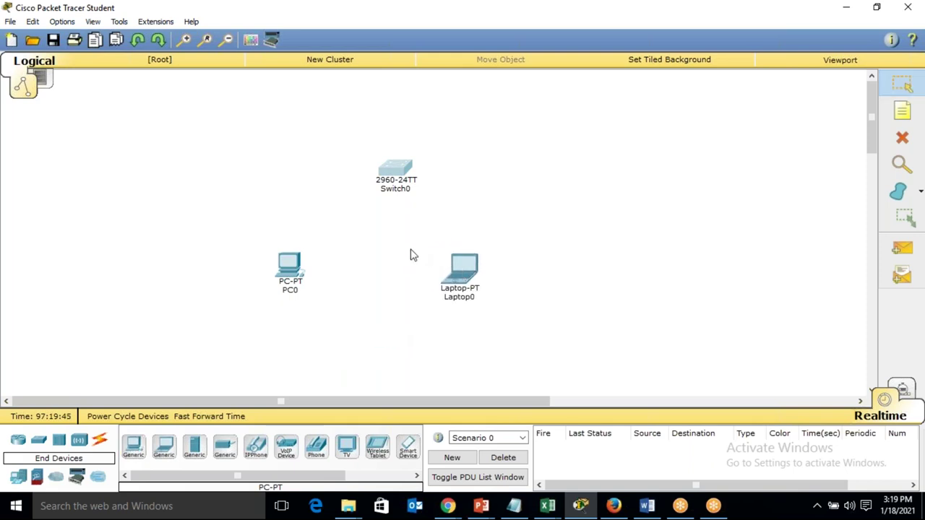
# Step: Show the Connections cable types and pick the copper cross-over cable
pyautogui.click(100, 442)
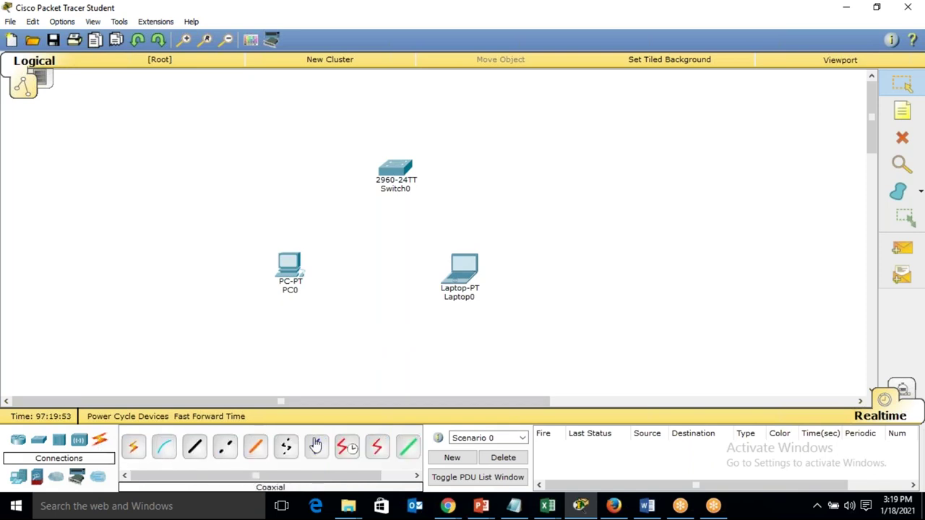
pyautogui.moveTo(312, 483); pyautogui.dragTo(254, 476)
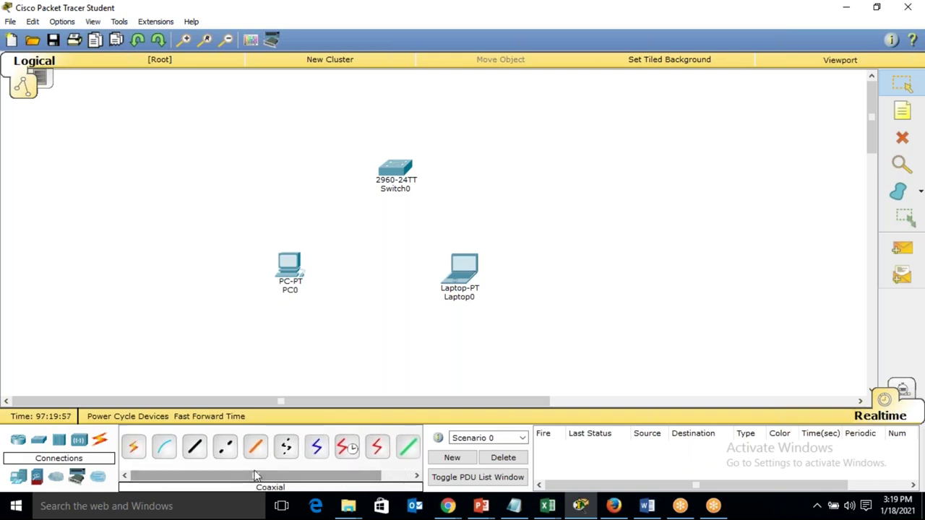
pyautogui.click(216, 451)
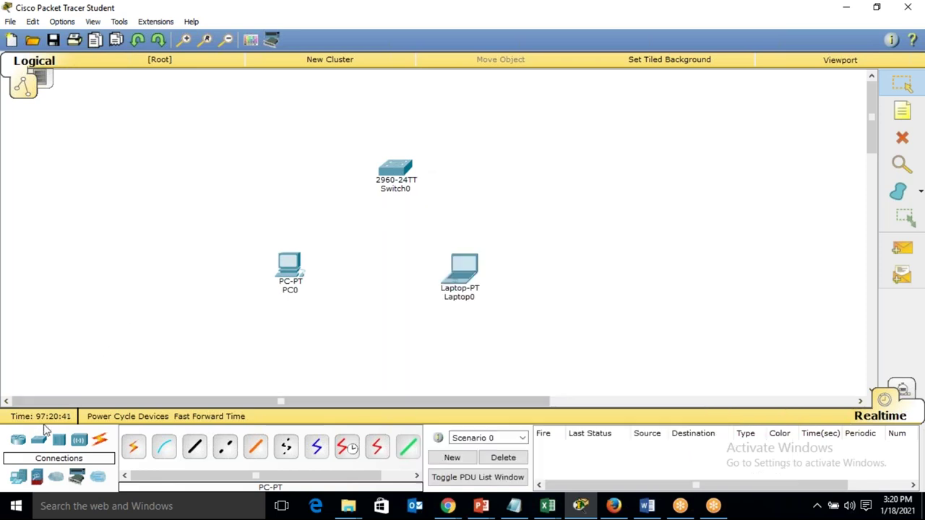
pyautogui.click(38, 448)
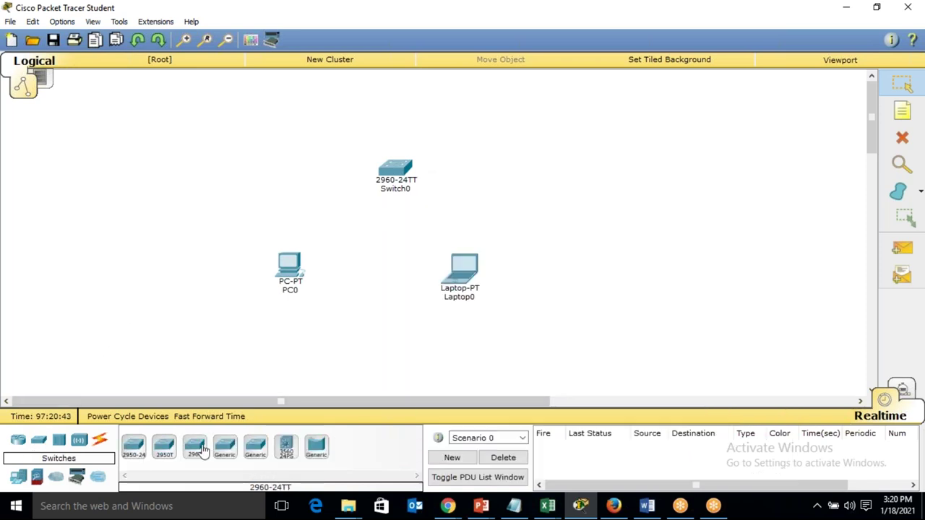
pyautogui.click(531, 168)
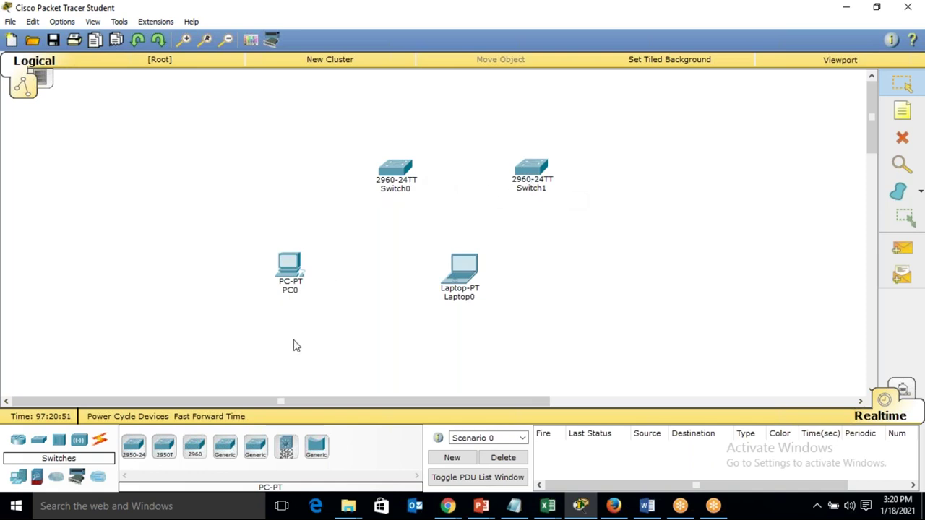
pyautogui.click(100, 442)
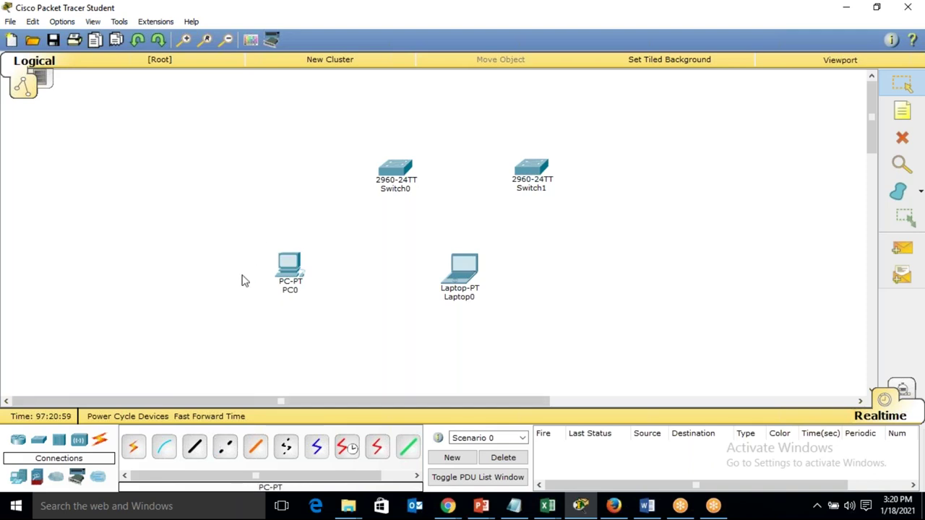
pyautogui.click(204, 448)
pyautogui.click(200, 448)
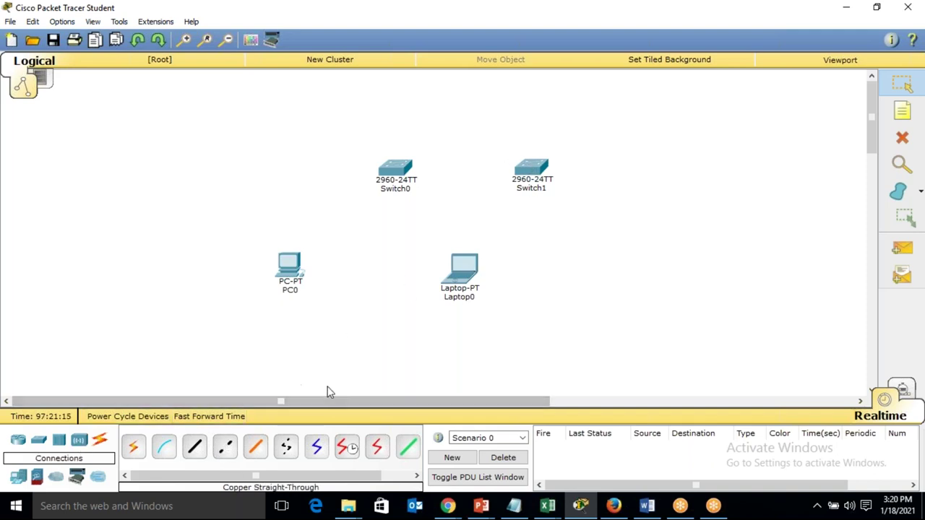
pyautogui.click(902, 139)
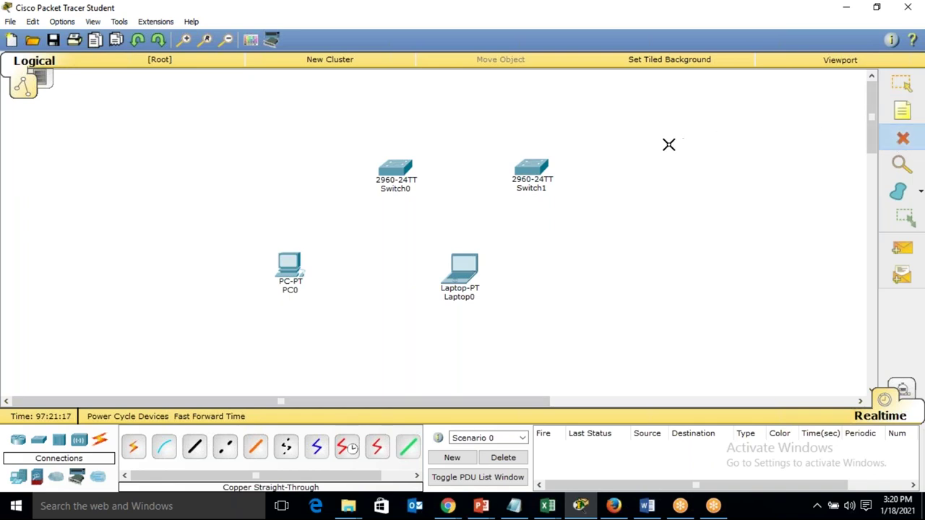
pyautogui.click(539, 169)
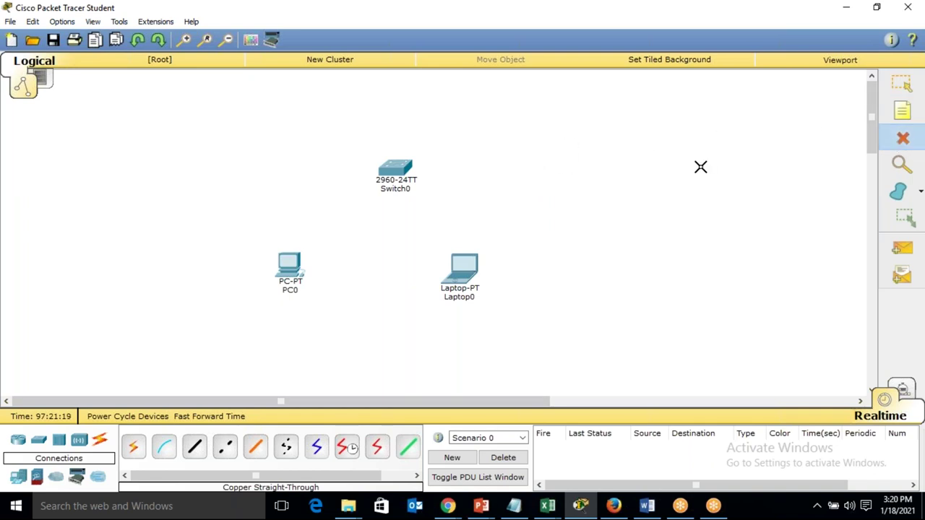
pyautogui.press('Escape')
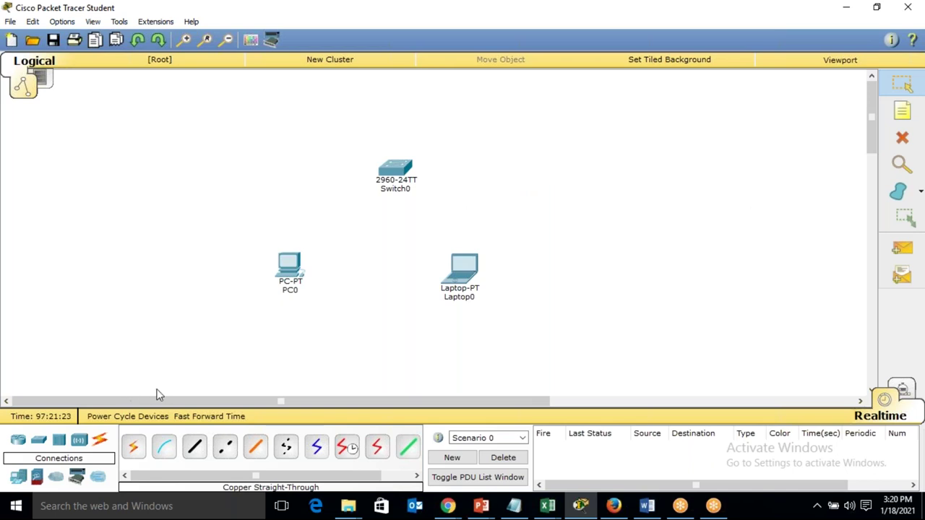
# Step: Link PC0 FastEthernet0 to Switch0 FastEthernet0/1 with a copper straight-through cable
pyautogui.click(193, 449)
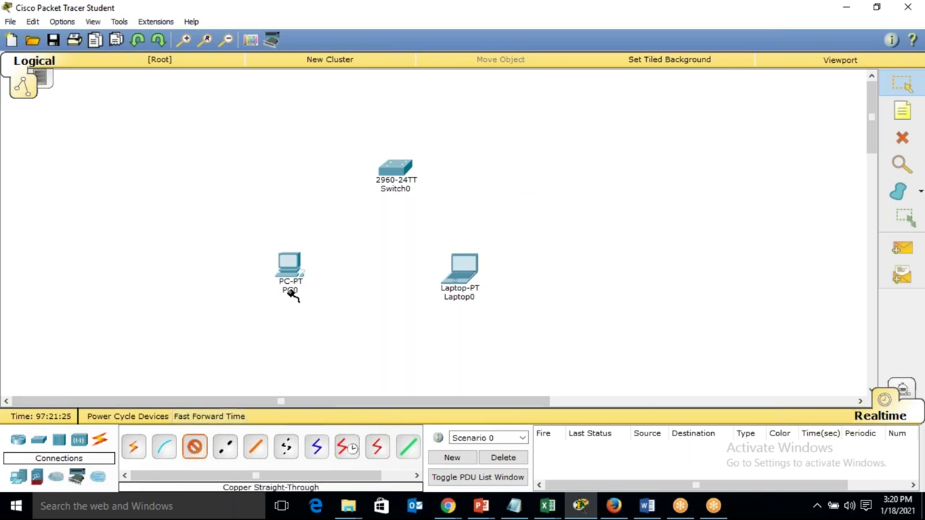
pyautogui.click(289, 263)
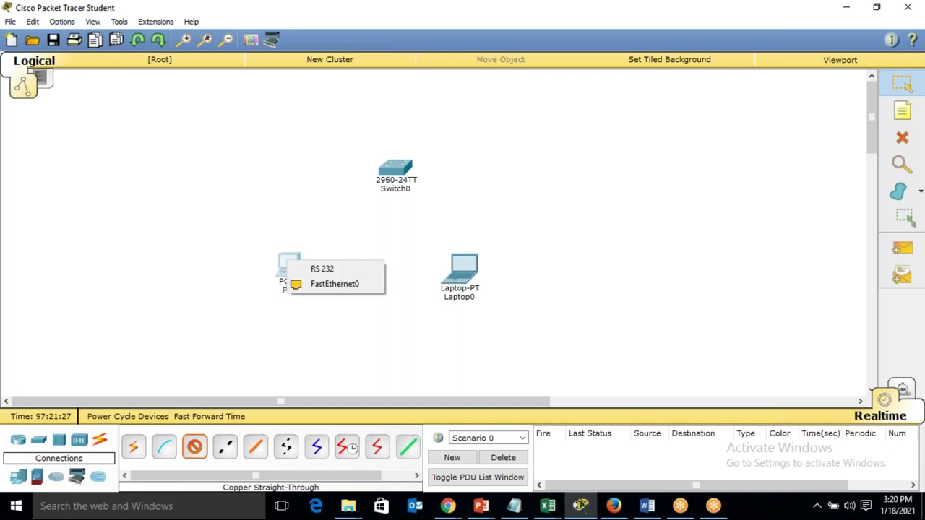
pyautogui.click(304, 286)
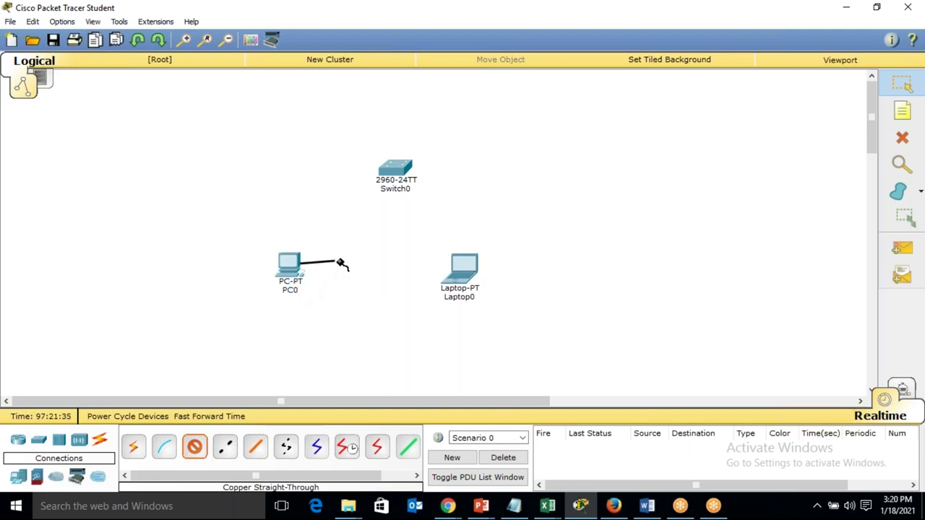
pyautogui.click(391, 172)
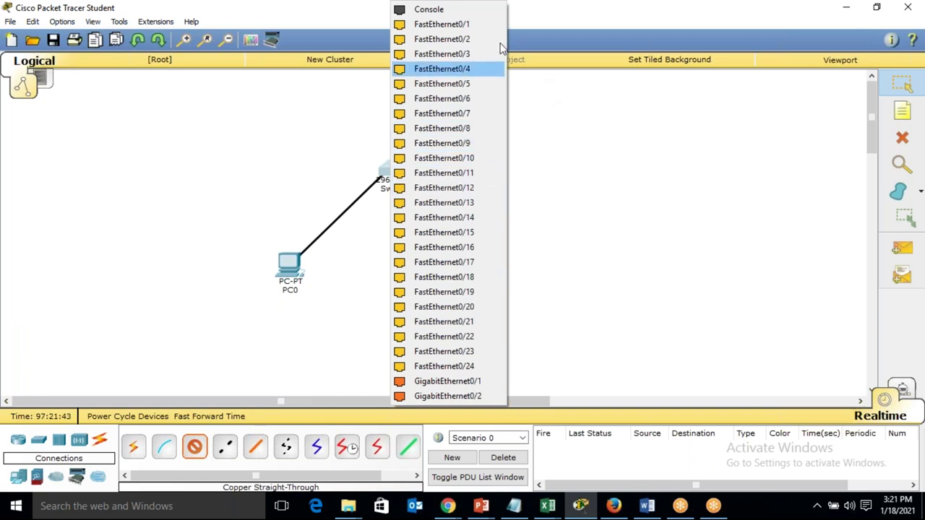
pyautogui.click(422, 27)
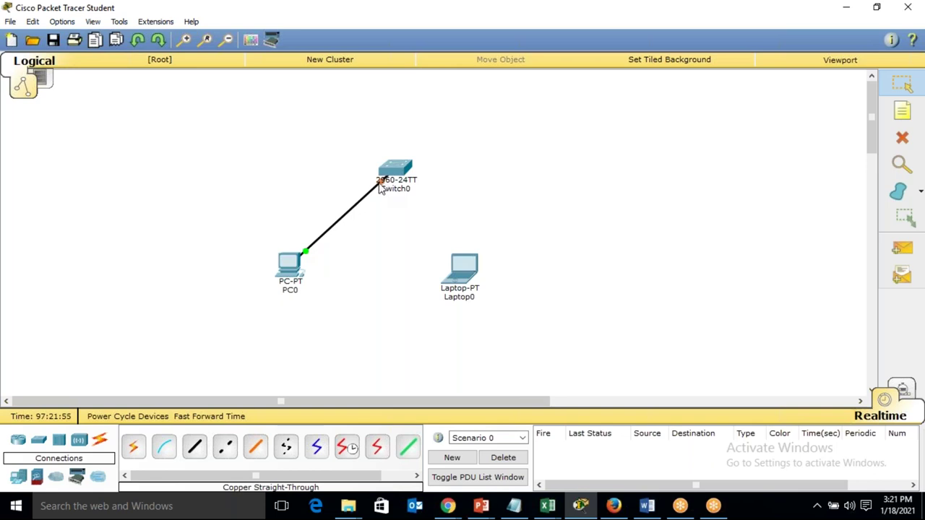
pyautogui.click(381, 184)
# Step: Link Laptop0 FastEthernet0 to Switch0 FastEthernet0/2 with a copper straight-through cable
pyautogui.click(195, 447)
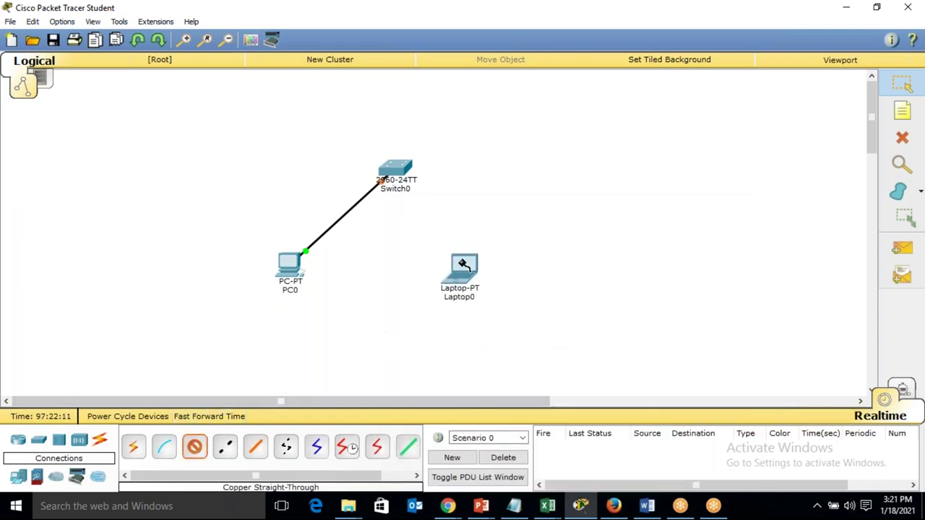
pyautogui.click(463, 265)
pyautogui.click(494, 282)
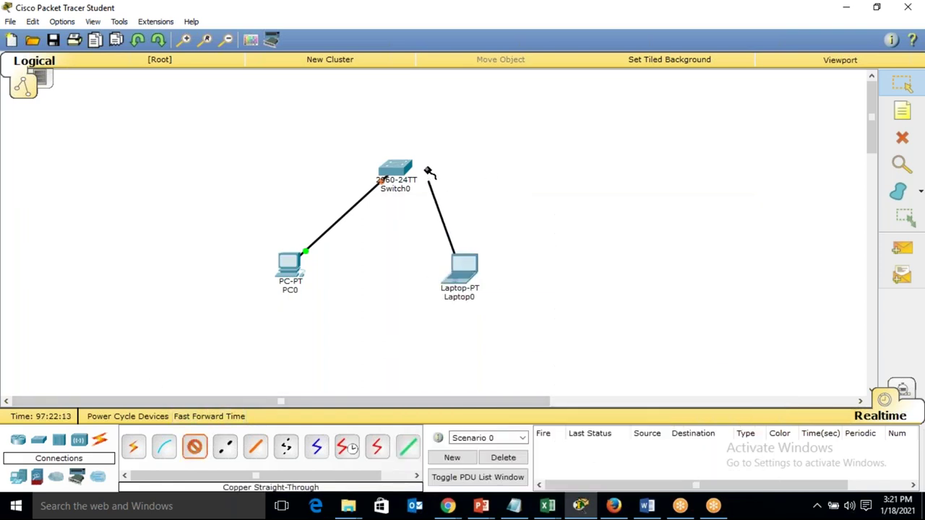
pyautogui.click(406, 172)
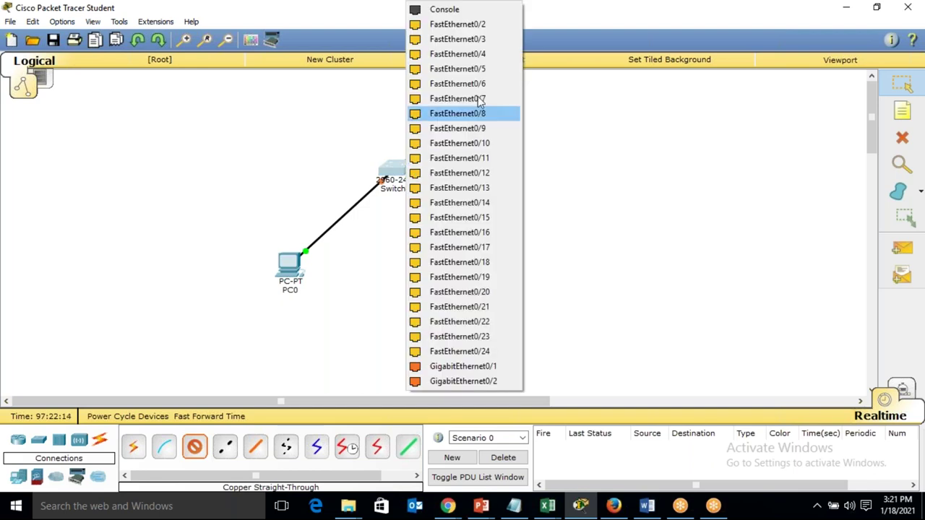
pyautogui.click(495, 26)
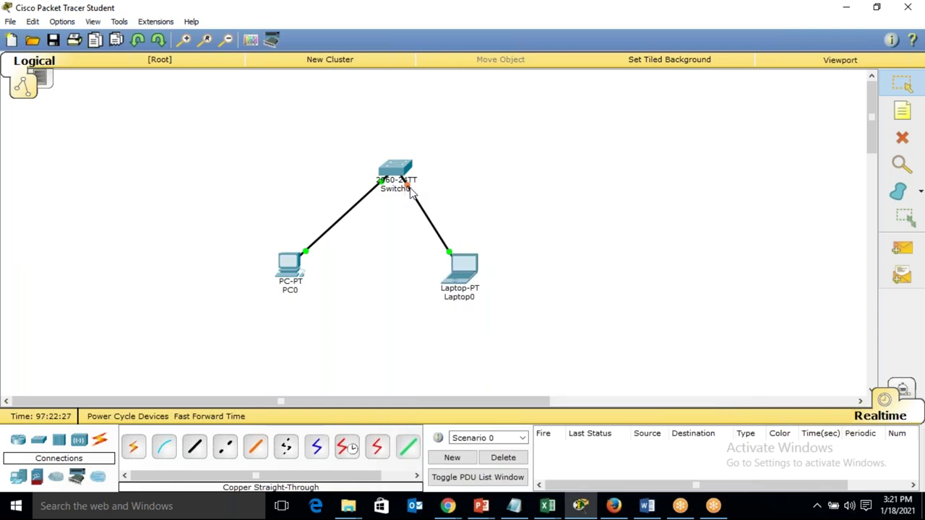
pyautogui.moveTo(409, 189)
pyautogui.moveTo(294, 272)
pyautogui.click(297, 270)
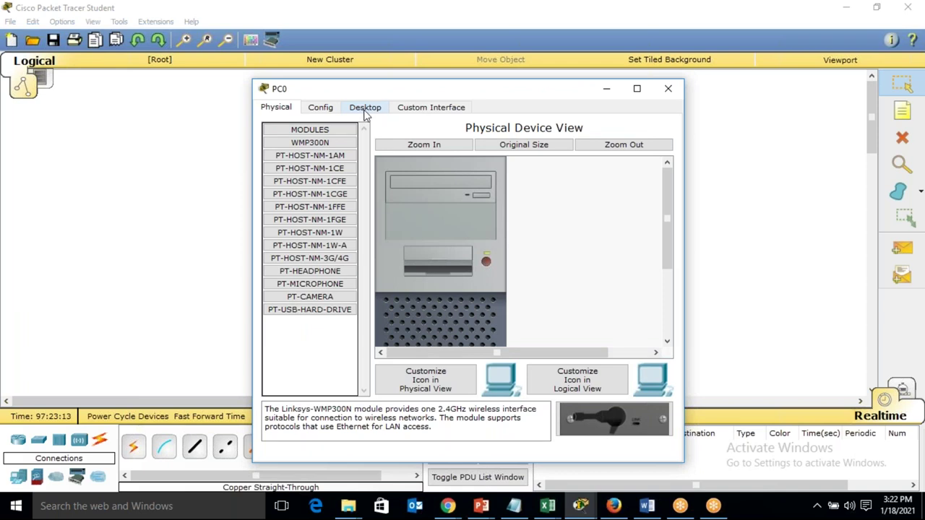
# Step: Give PC0 static IP 192.168.1.1 with subnet mask 255.255.255.0 in IP Configuration
pyautogui.click(373, 110)
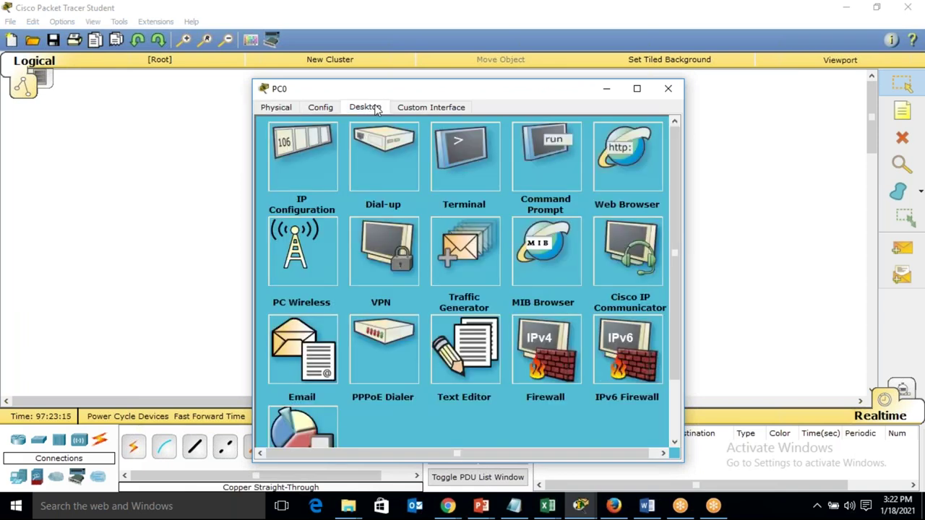
pyautogui.click(310, 156)
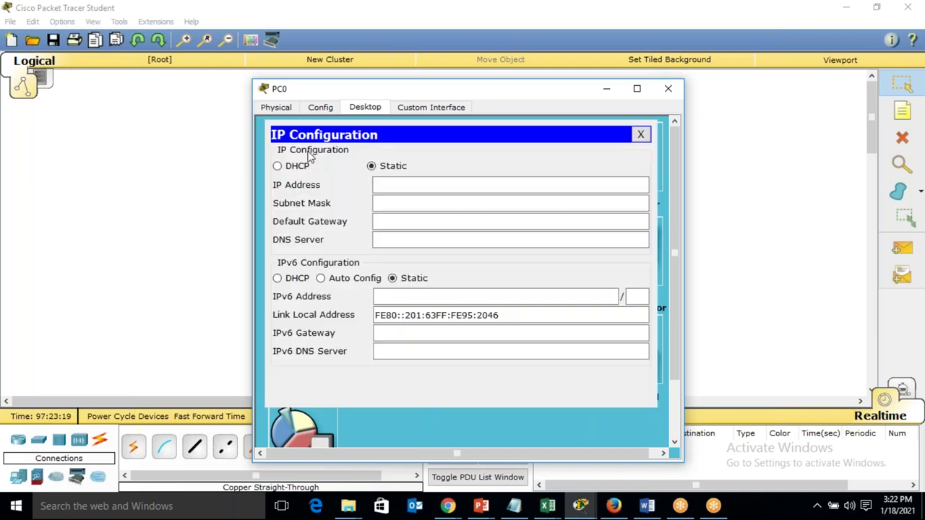
pyautogui.click(401, 184)
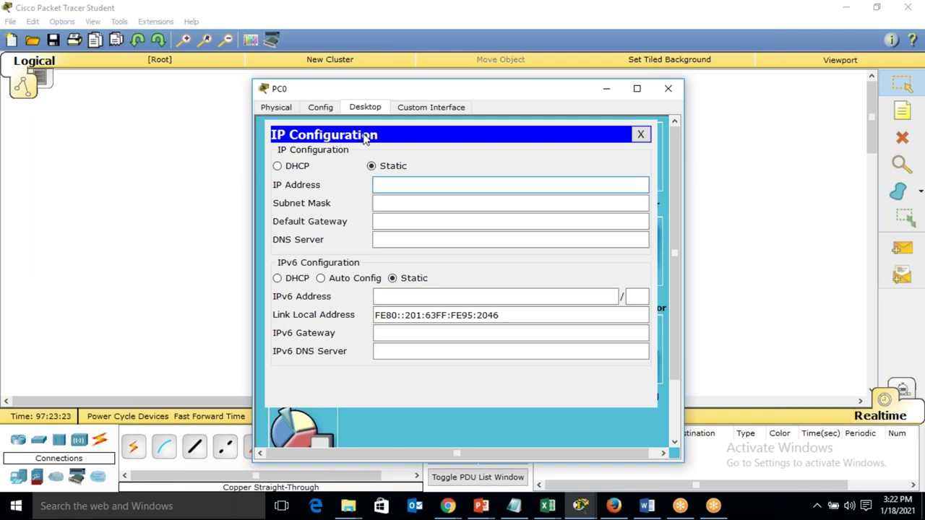
pyautogui.write('192.168.1.1')
pyautogui.press('Tab')
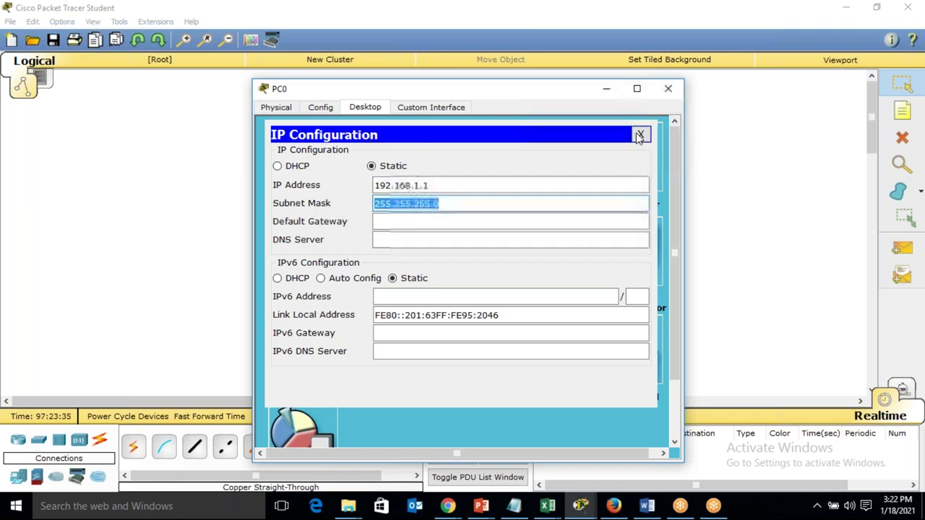
pyautogui.click(640, 134)
pyautogui.click(666, 91)
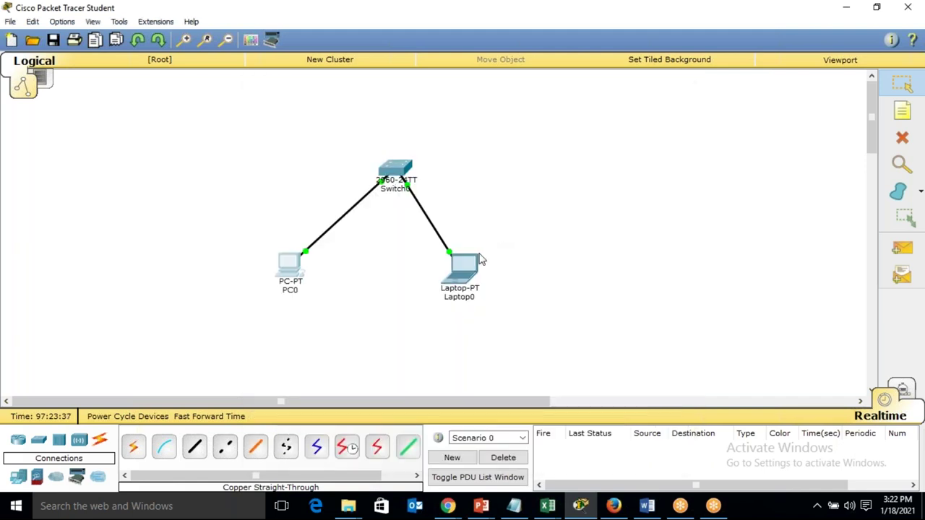
# Step: Give Laptop0 static IP 192.168.1.2 with subnet mask 255.255.255.0 in IP Configuration
pyautogui.click(474, 255)
pyautogui.click(374, 108)
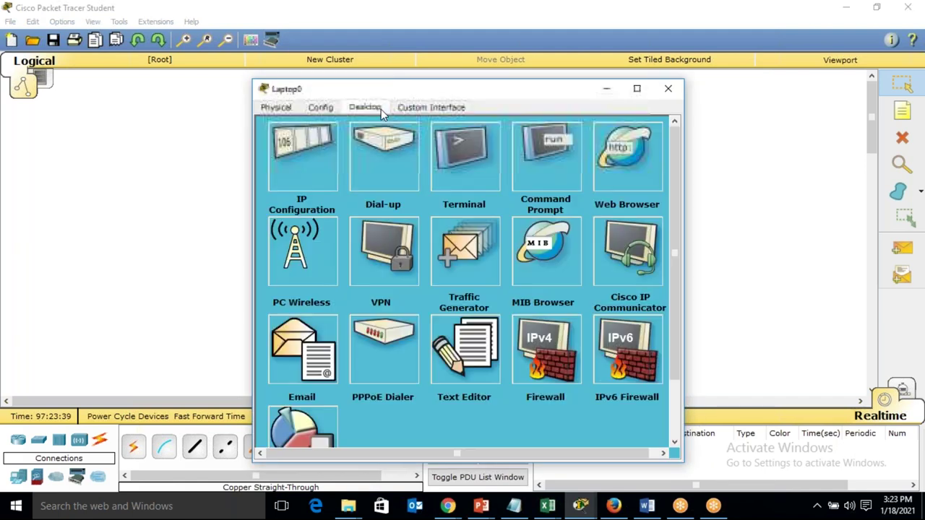
pyautogui.click(310, 137)
pyautogui.click(392, 184)
pyautogui.write('192.168')
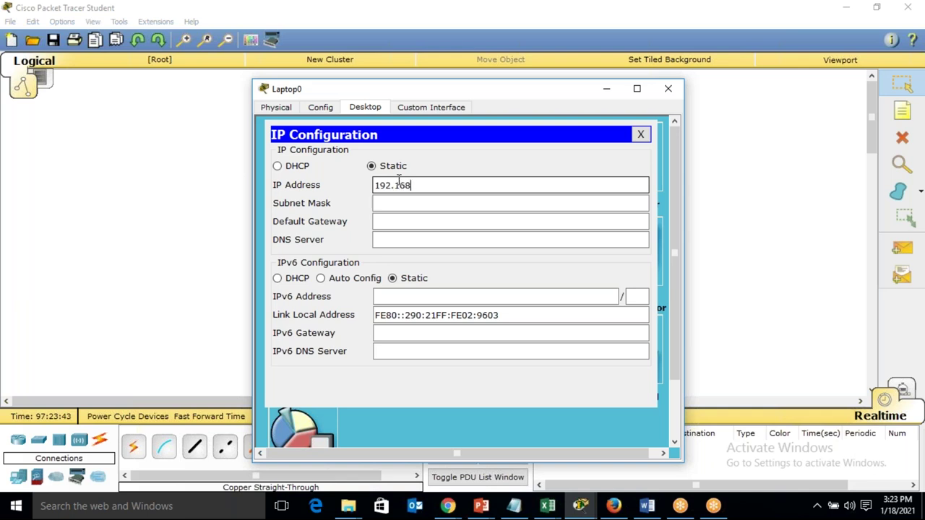
pyautogui.write('.1.2')
pyautogui.press('Tab')
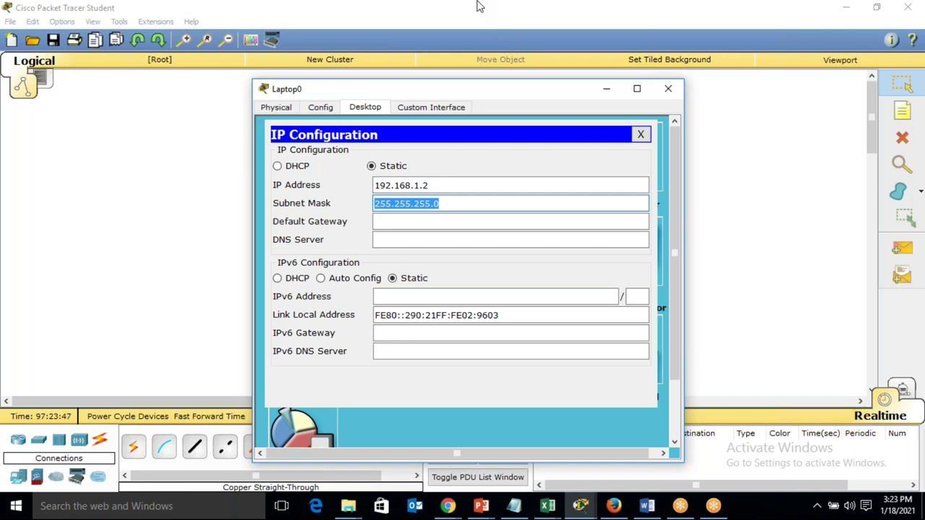
pyautogui.click(640, 135)
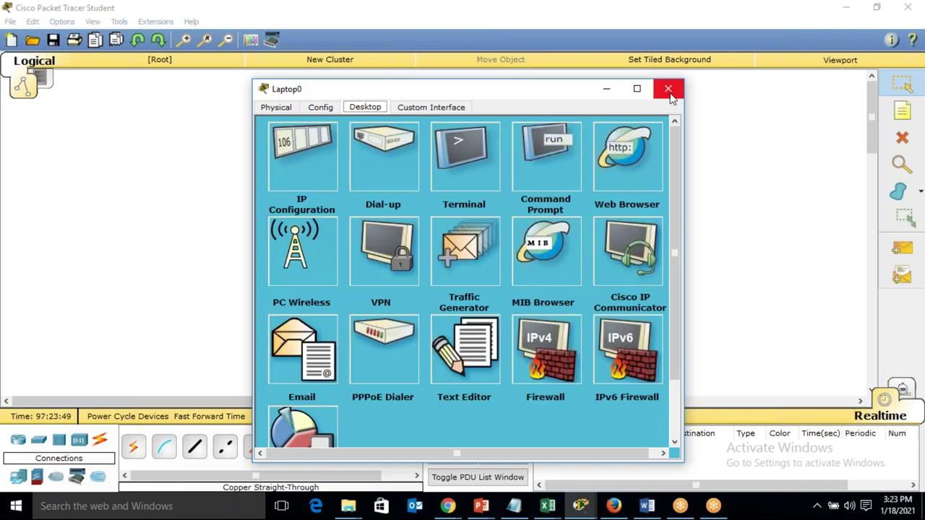
pyautogui.click(668, 88)
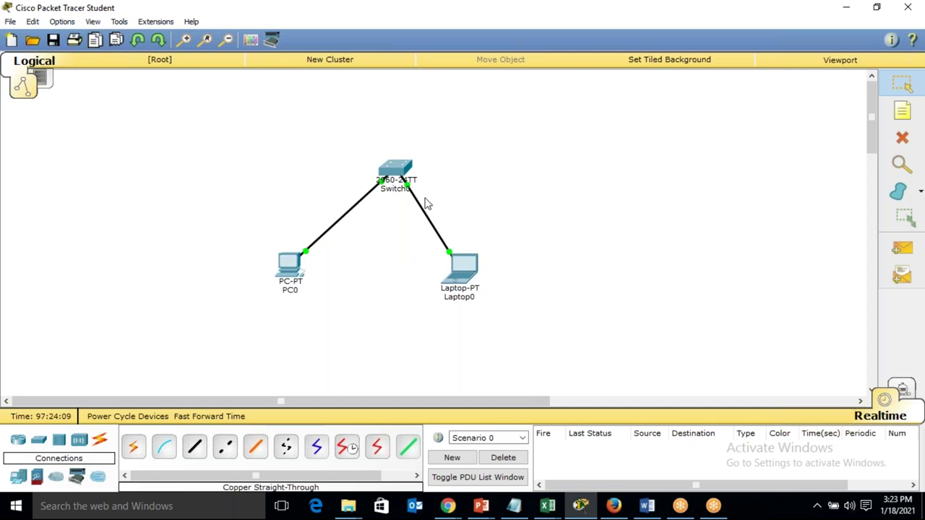
# Step: From PC0's command prompt, ping 192.168.1.2 successfully with 0% loss
pyautogui.click(286, 267)
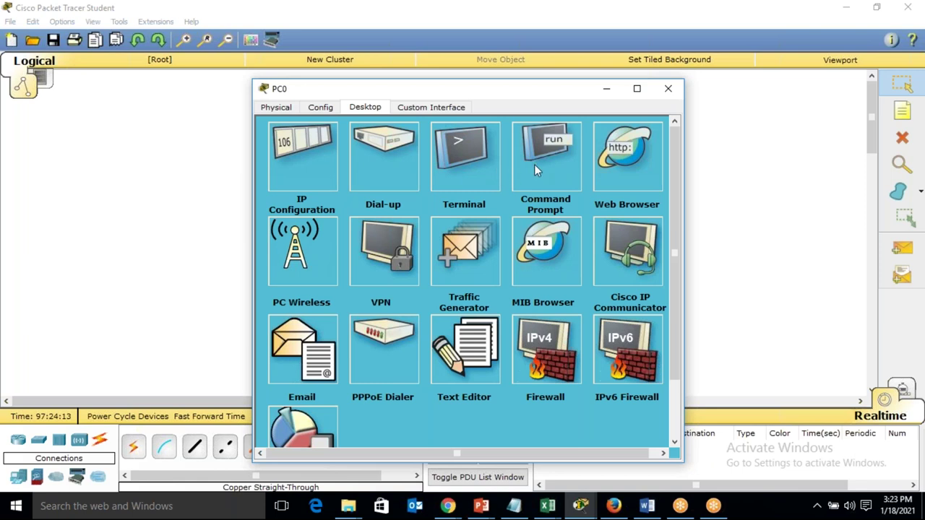
pyautogui.click(573, 157)
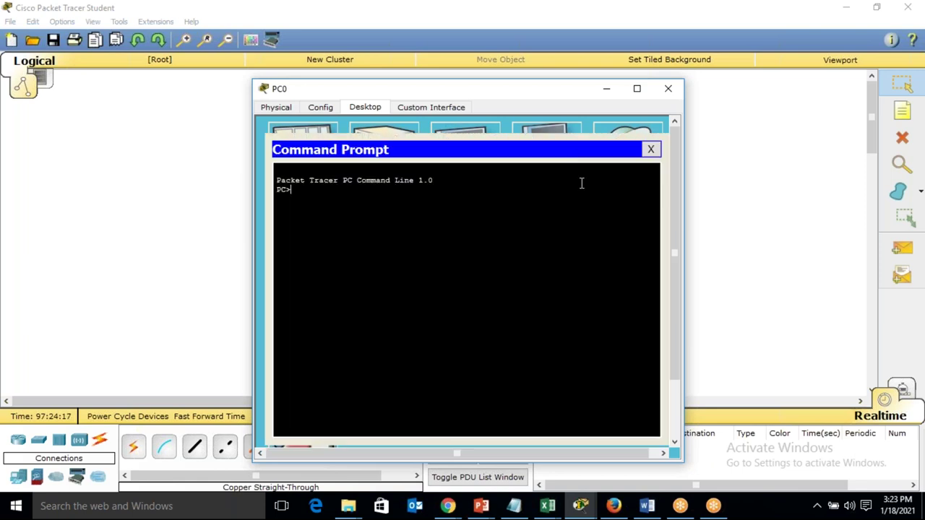
pyautogui.write('ping 192.168.1.2')
pyautogui.press('Return')
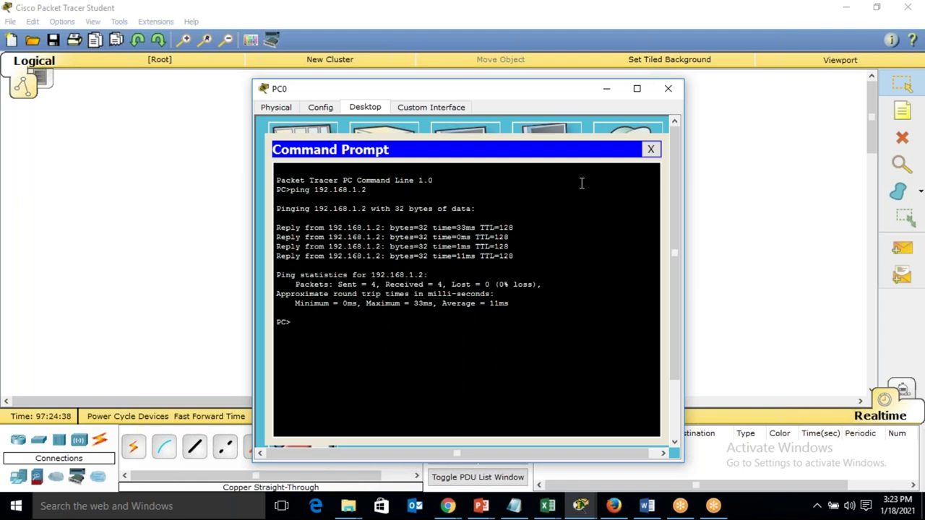
# Step: Ping 192.168.1.3 from PC0 and abort the timed-out ping with Ctrl+C
pyautogui.write('iping 192.168.1.3')
pyautogui.press('Return')
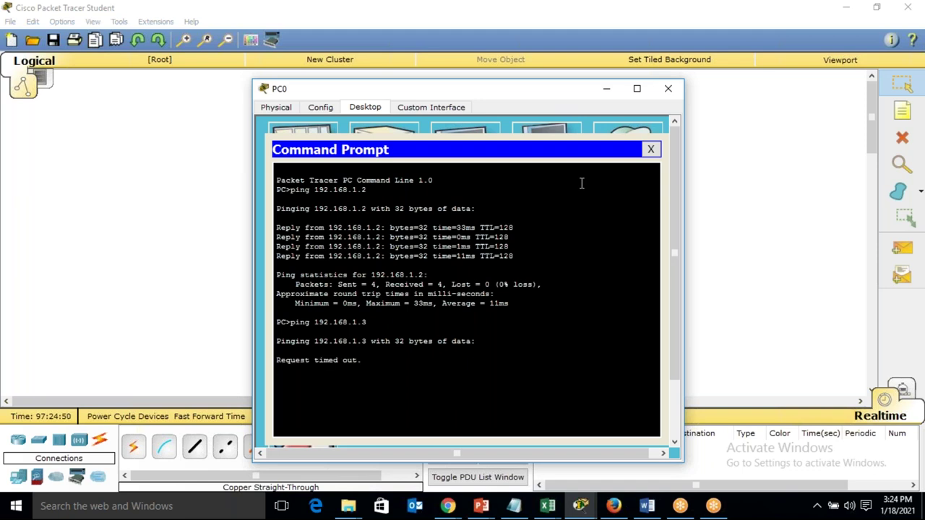
pyautogui.hotkey('ctrl', 'c')
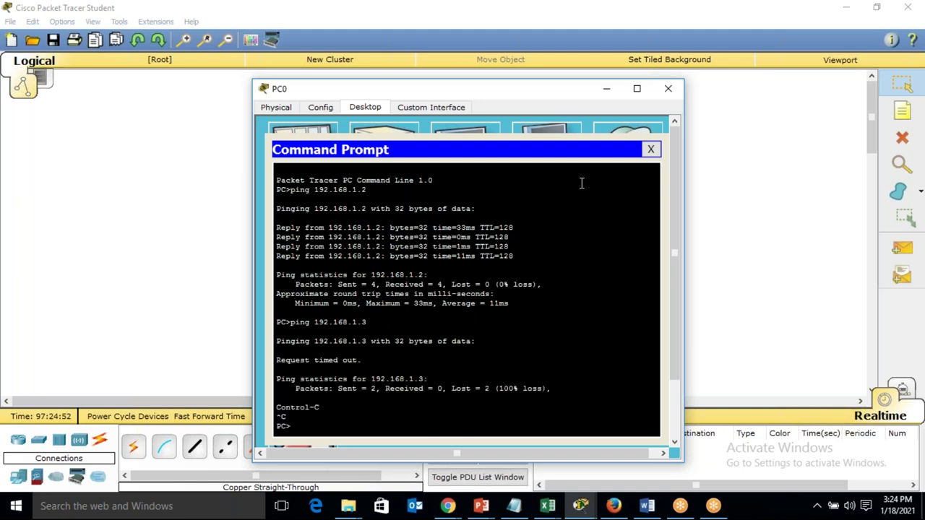
pyautogui.press('Return')
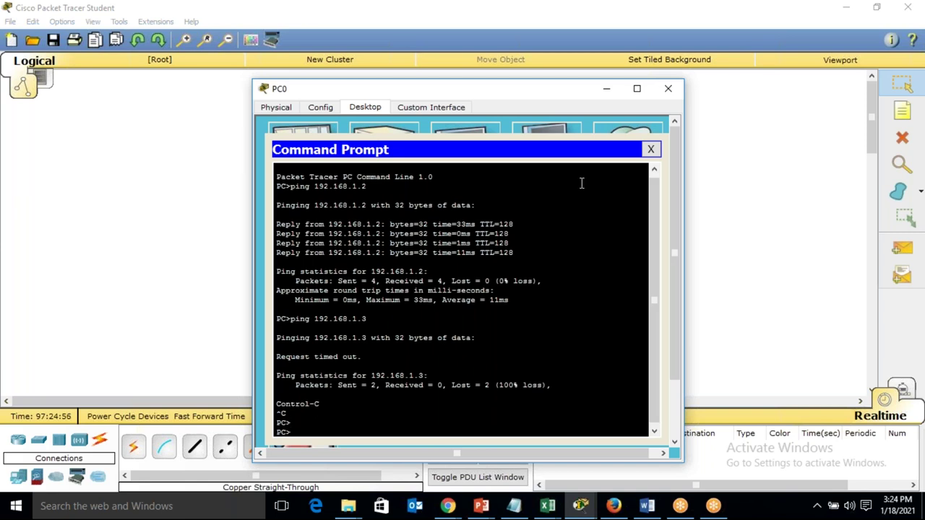
pyautogui.click(651, 149)
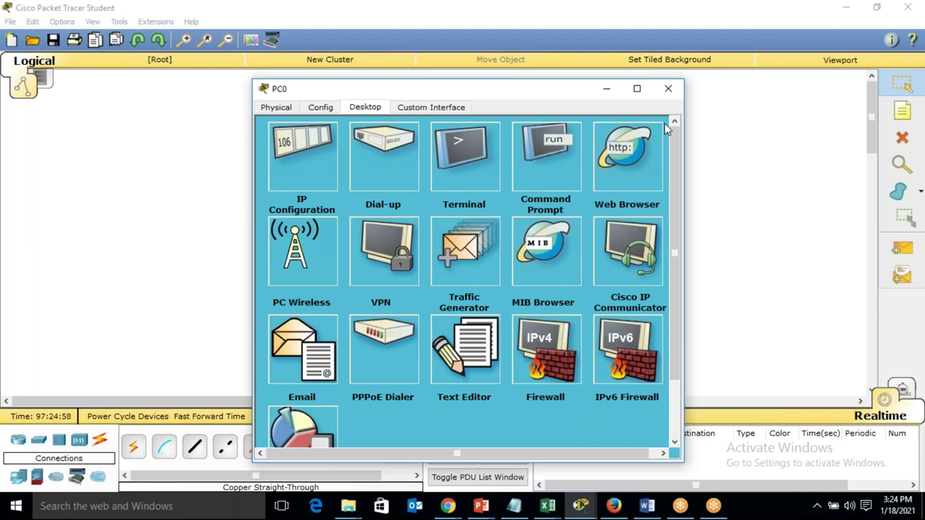
pyautogui.click(669, 90)
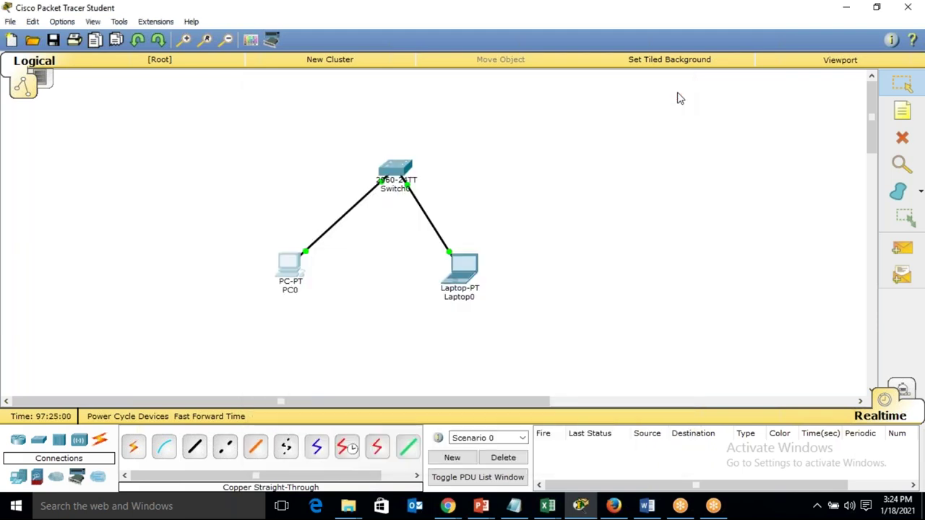
pyautogui.click(290, 267)
pyautogui.click(280, 107)
pyautogui.click(363, 108)
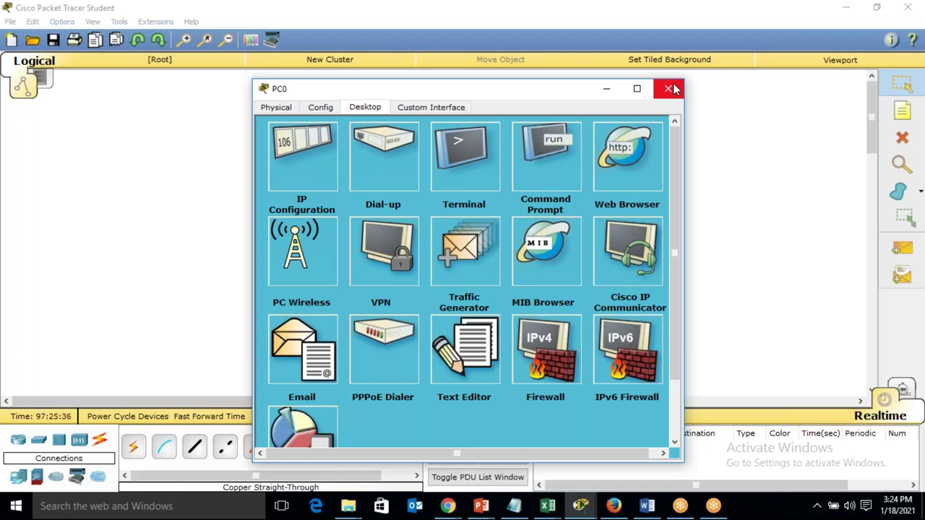
pyautogui.click(674, 88)
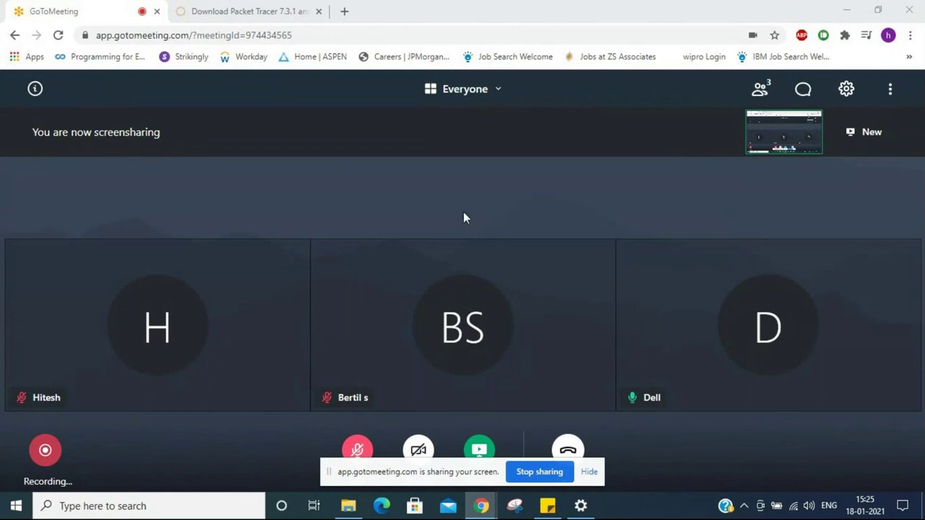
# Step: View the Packet Tracer download page and highlight the older version download links
pyautogui.click(231, 7)
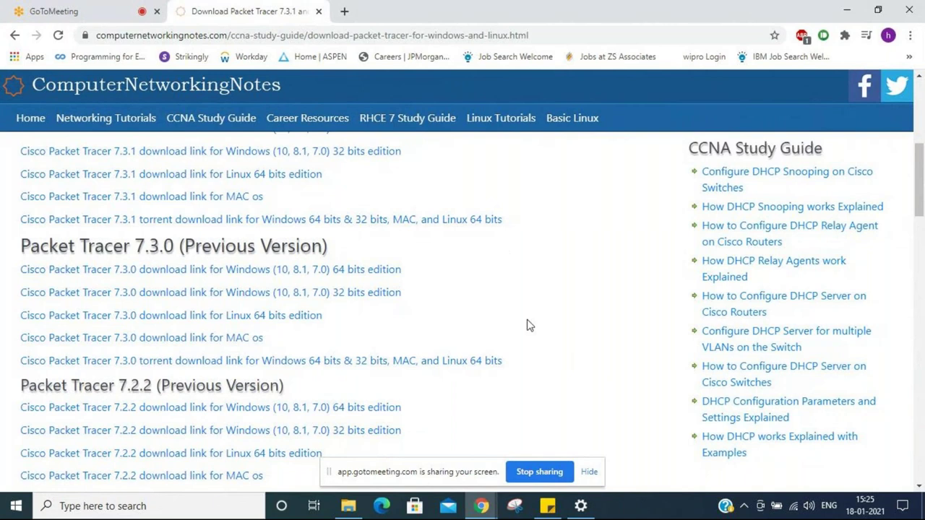
pyautogui.click(349, 506)
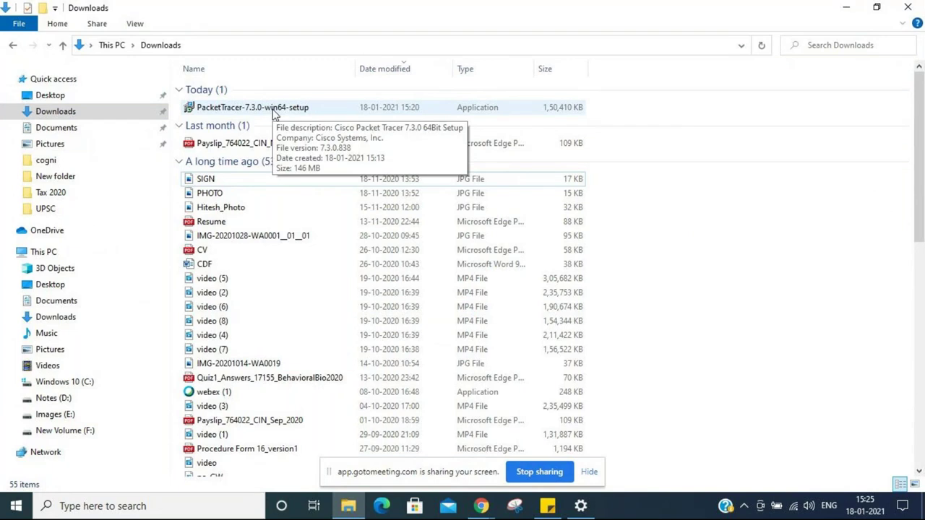
pyautogui.moveTo(496, 518)
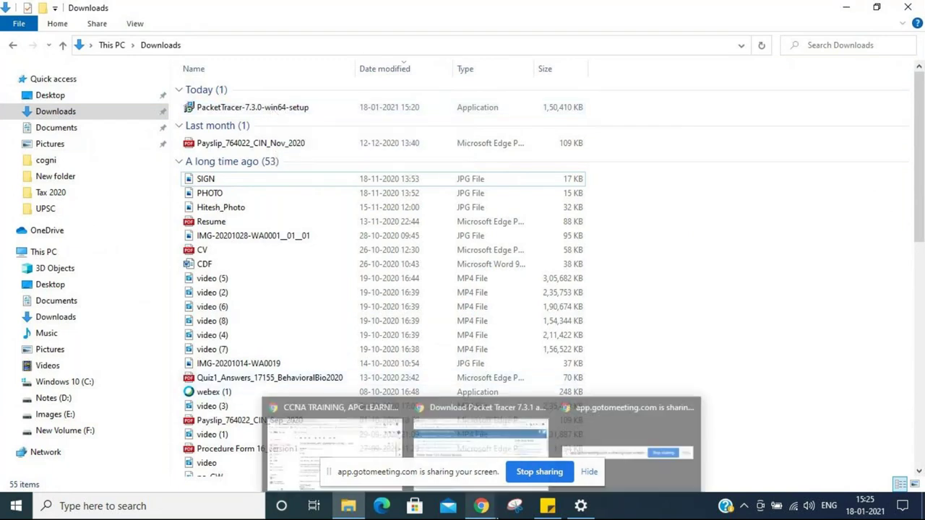
pyautogui.click(509, 457)
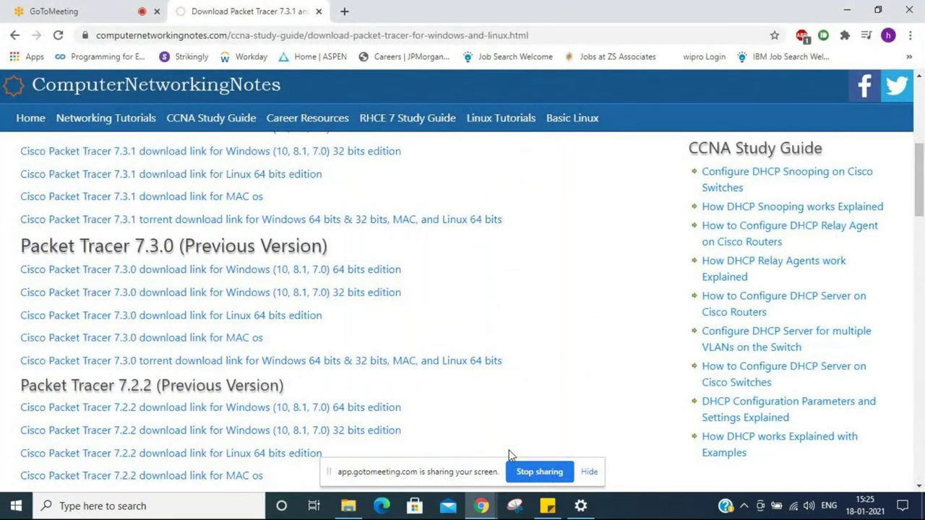
pyautogui.moveTo(509, 457); pyautogui.dragTo(185, 88)
# Step: Unmute the presenter's microphone in the meeting, then bring up the Downloads folder
pyautogui.click(55, 11)
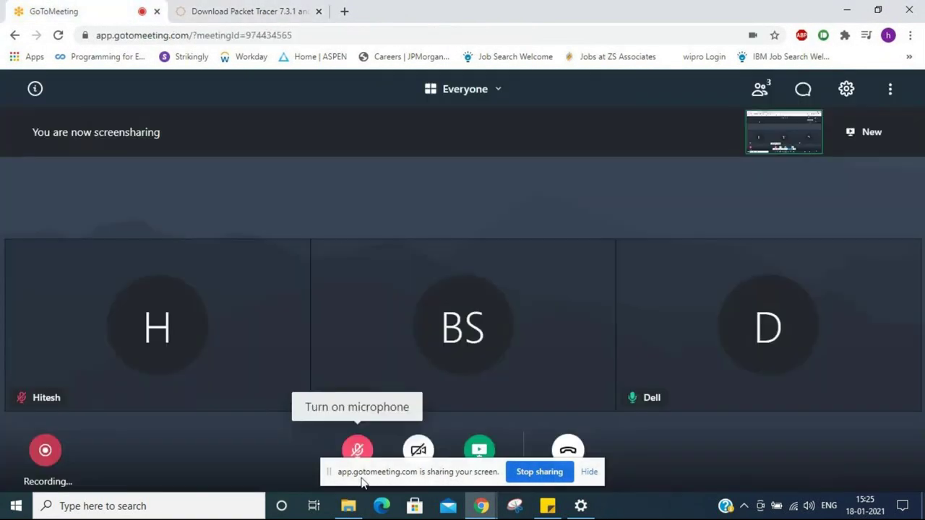
pyautogui.click(358, 450)
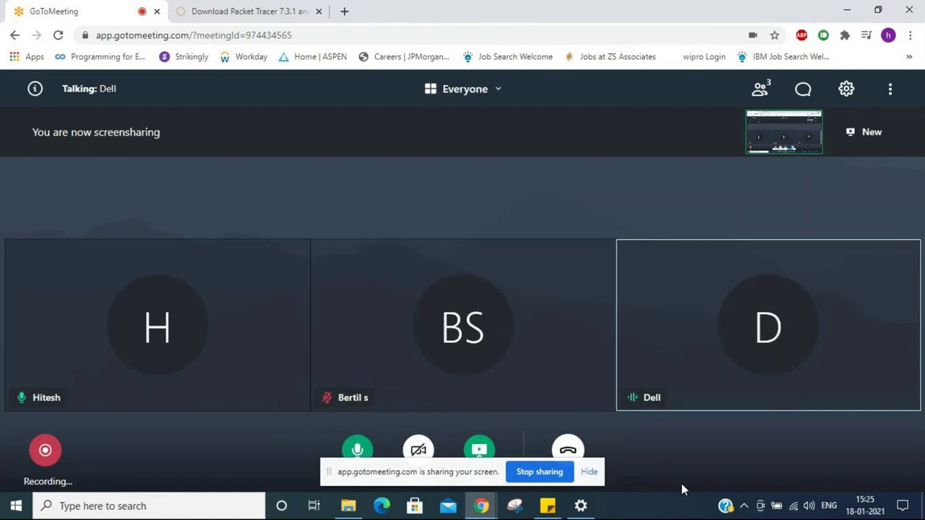
pyautogui.click(364, 508)
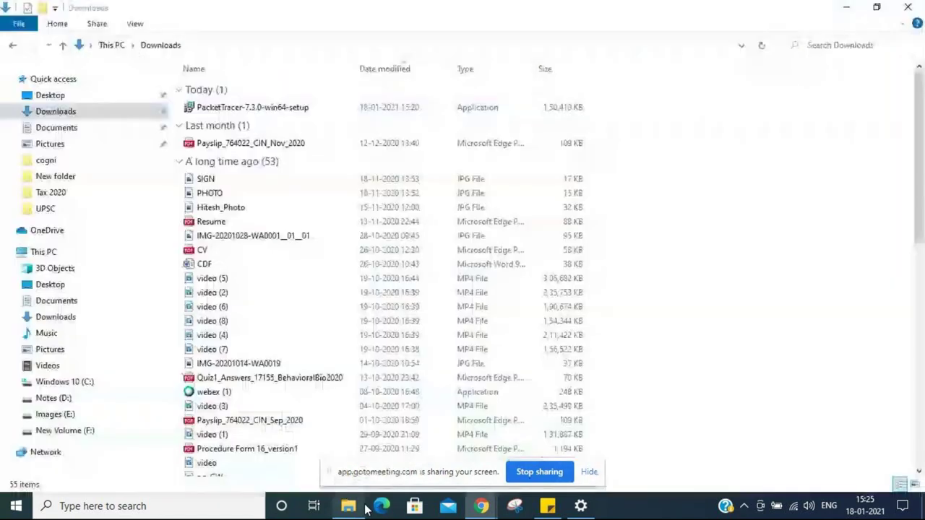
# Step: Select the PacketTracer-7.3.0-win64-setup installer in Downloads, then minimize File Explorer
pyautogui.click(248, 108)
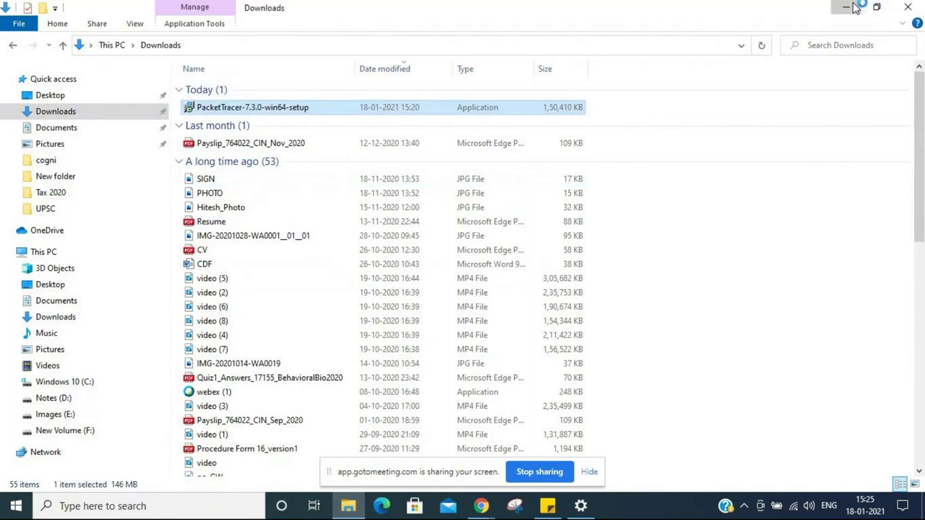
pyautogui.click(849, 7)
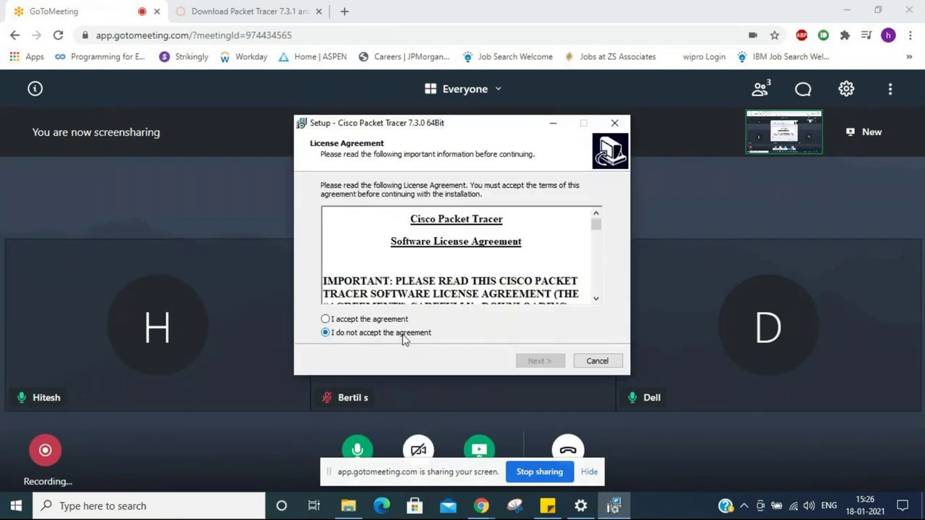
# Step: Accept the license, keeping the default install folder, Start Menu folder and desktop shortcut
pyautogui.click(388, 320)
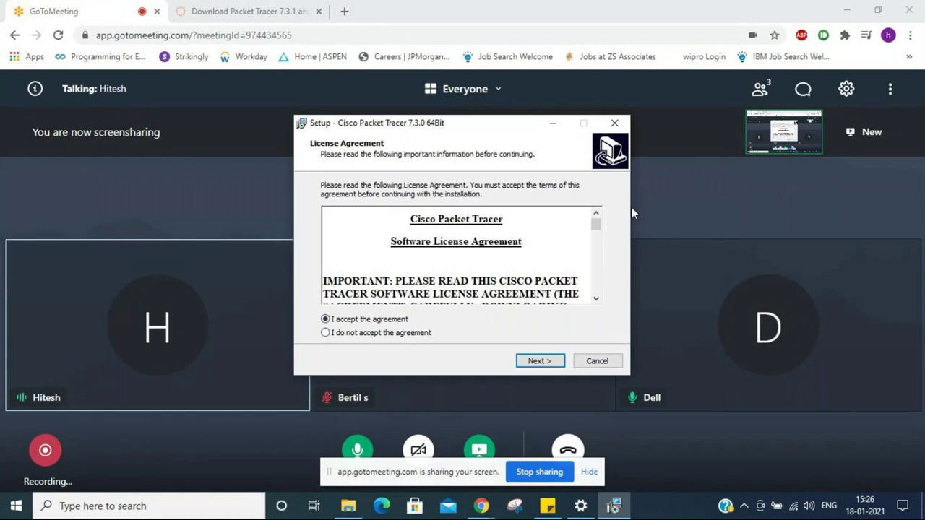
pyautogui.moveTo(606, 224); pyautogui.dragTo(604, 325)
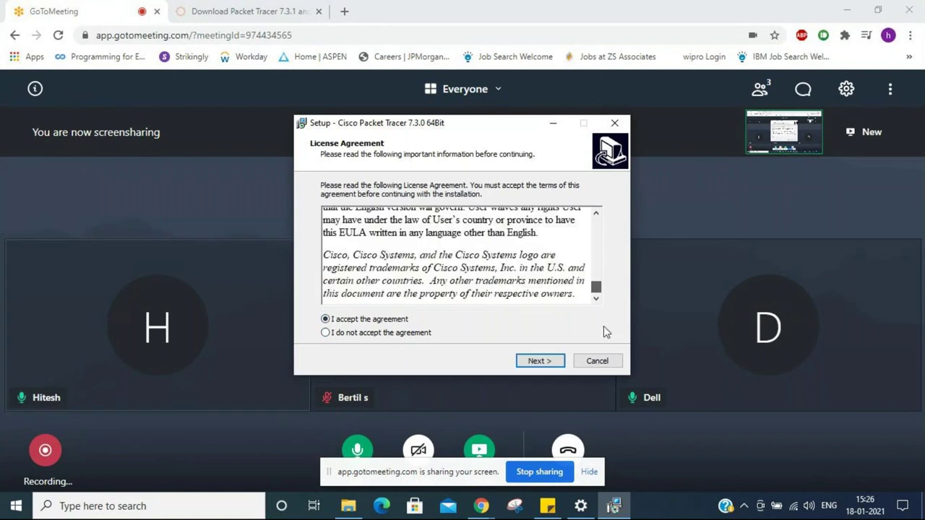
pyautogui.click(554, 363)
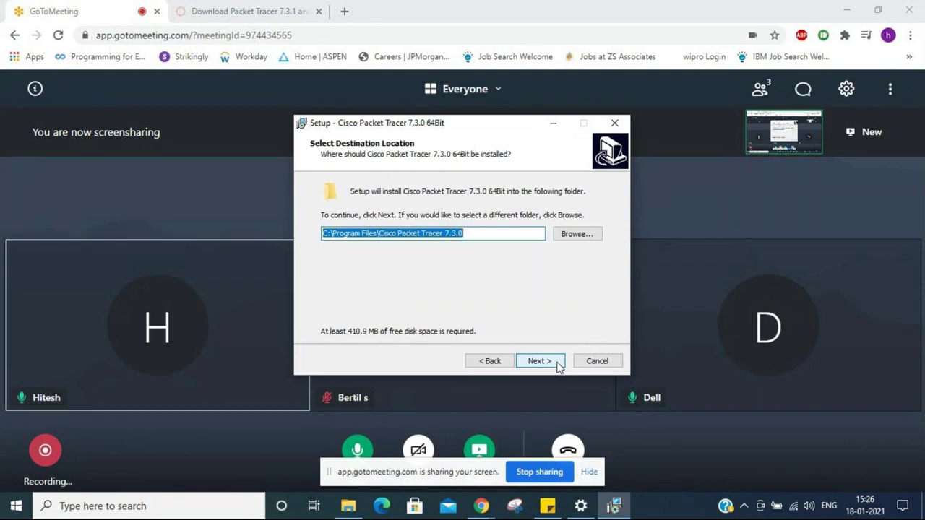
pyautogui.click(539, 360)
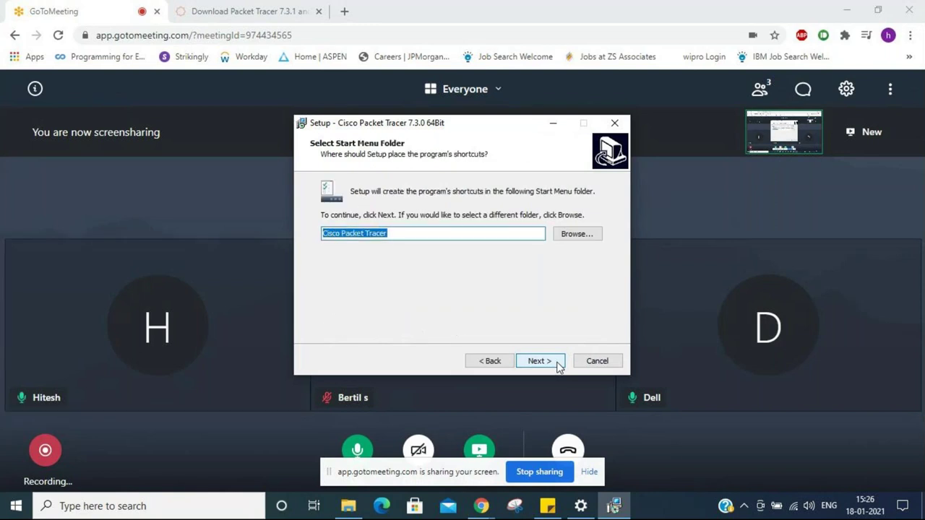
pyautogui.click(539, 361)
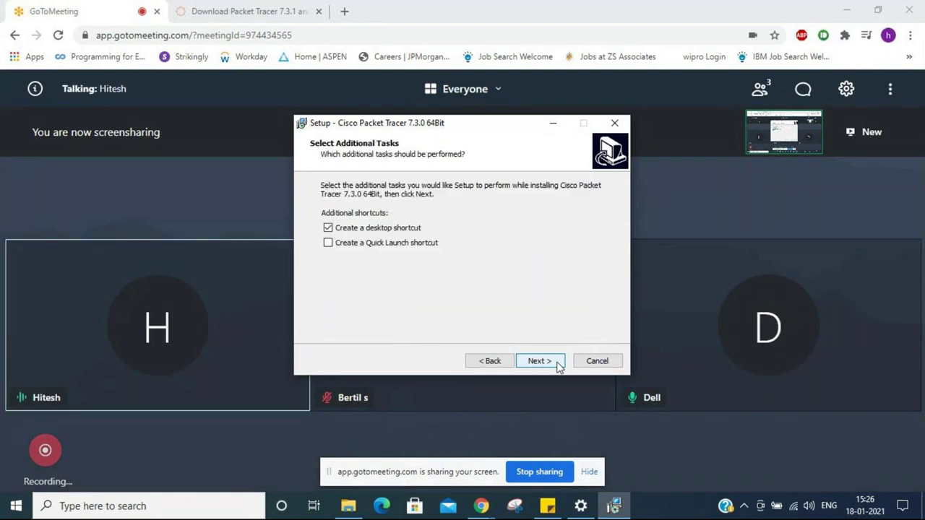
pyautogui.click(557, 366)
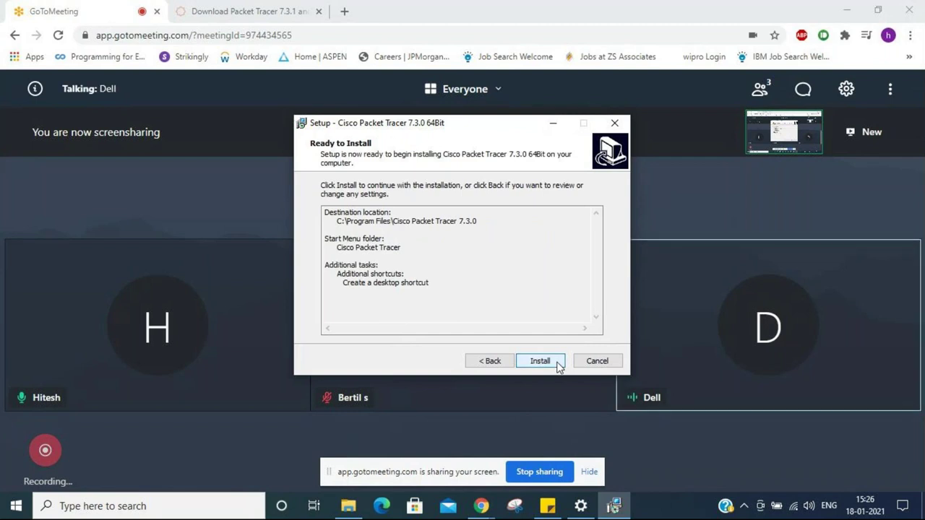
# Step: Install Cisco Packet Tracer 7.3.0 64Bit and wait for the wizard's completion page
pyautogui.click(558, 366)
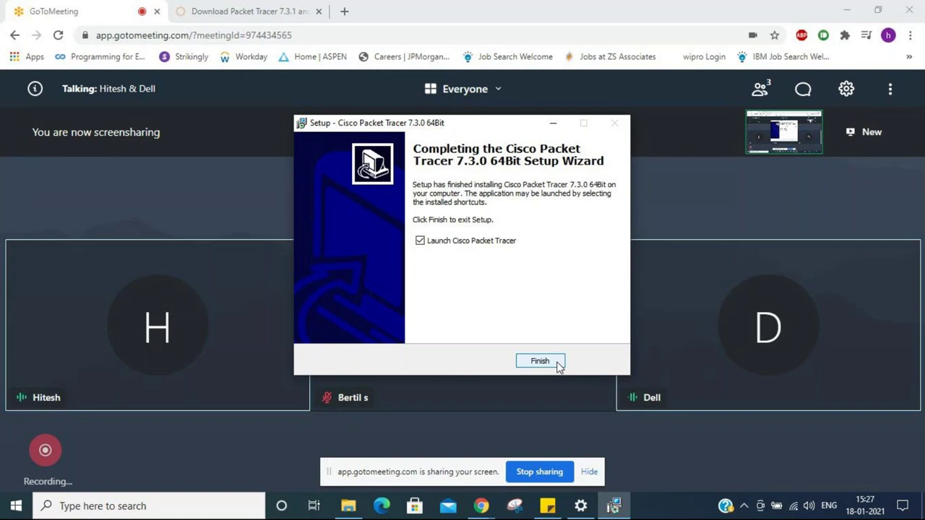
# Step: Finish setup with Launch enabled and return to Chrome's Packet Tracer download page
pyautogui.click(557, 362)
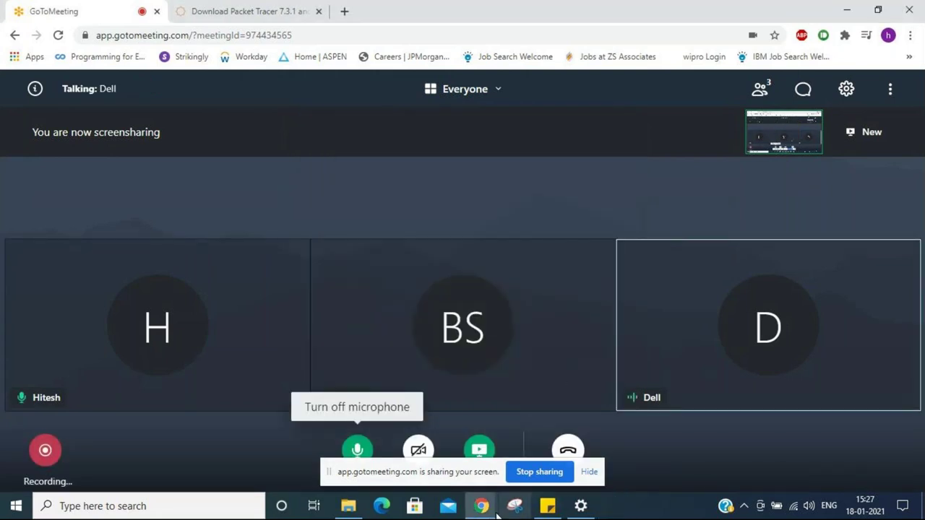
pyautogui.click(289, 10)
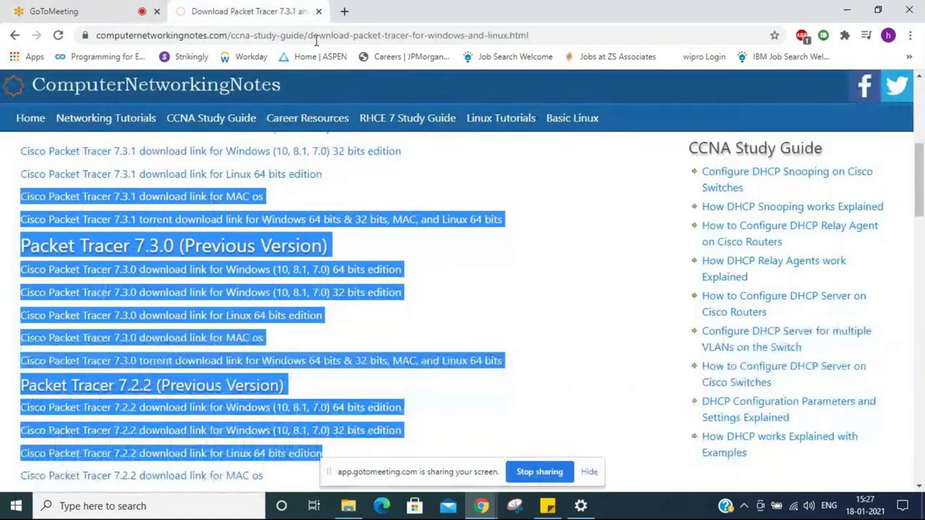
pyautogui.click(475, 265)
pyautogui.scroll(1, 475, 265)
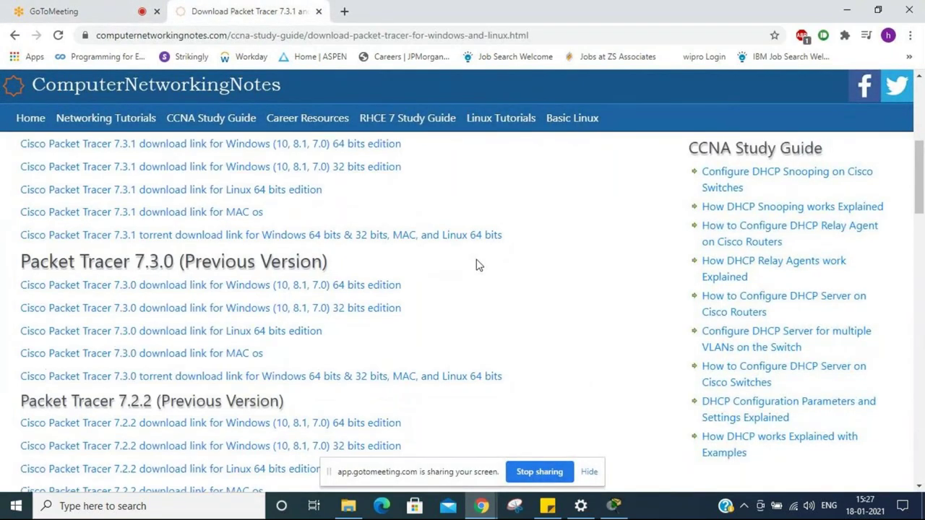
pyautogui.scroll(-1, 476, 266)
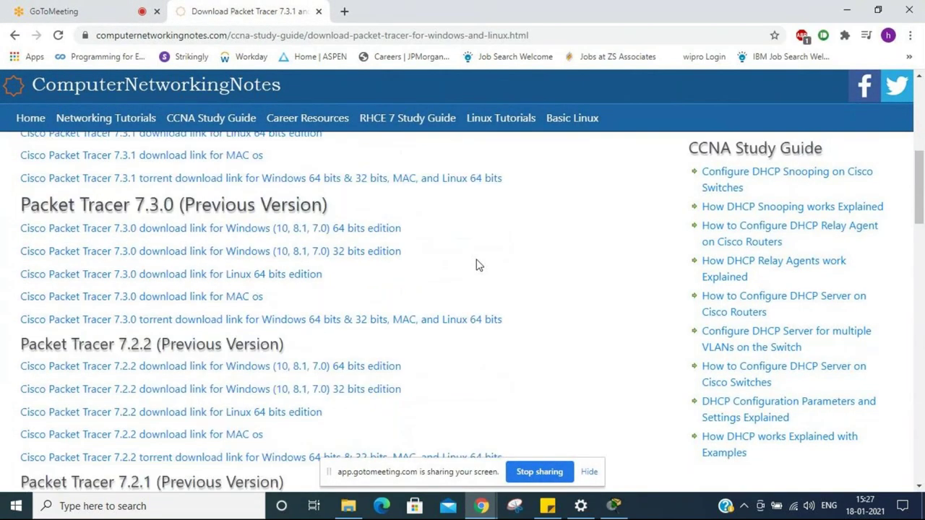
# Step: Scroll the download page, then bring Packet Tracer's first-run user-files notice to the front
pyautogui.rightClick(477, 265)
pyautogui.rightClick(443, 273)
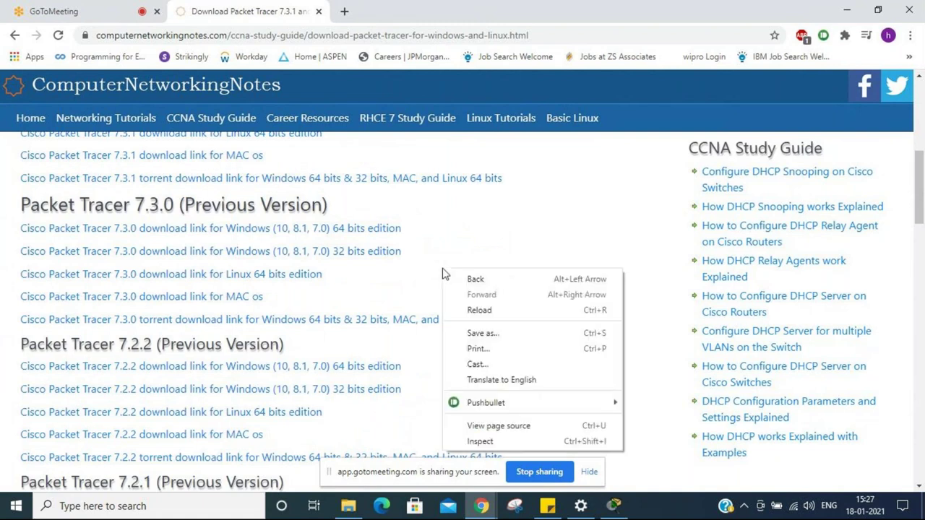
pyautogui.click(415, 279)
pyautogui.scroll(-1, 415, 279)
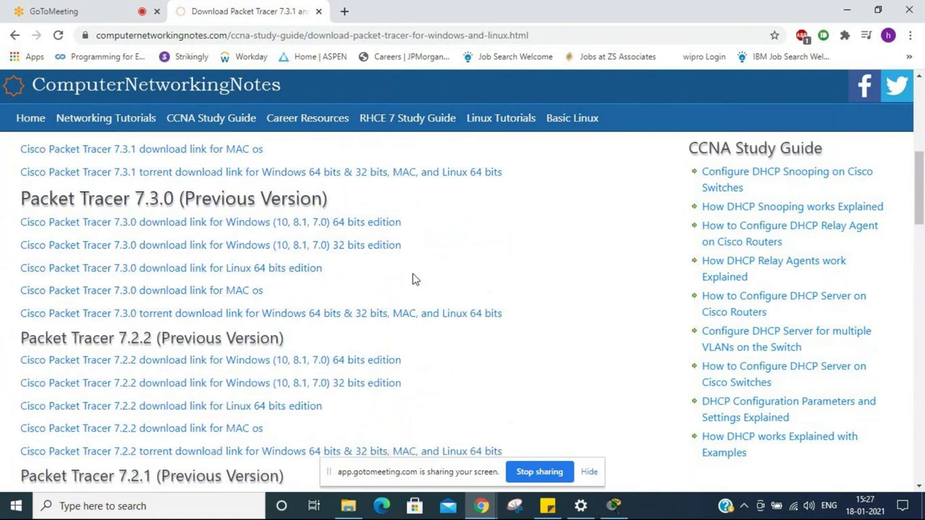
pyautogui.scroll(-6, 415, 279)
pyautogui.press('super')
pyautogui.click(638, 344)
pyautogui.scroll(-3, 638, 344)
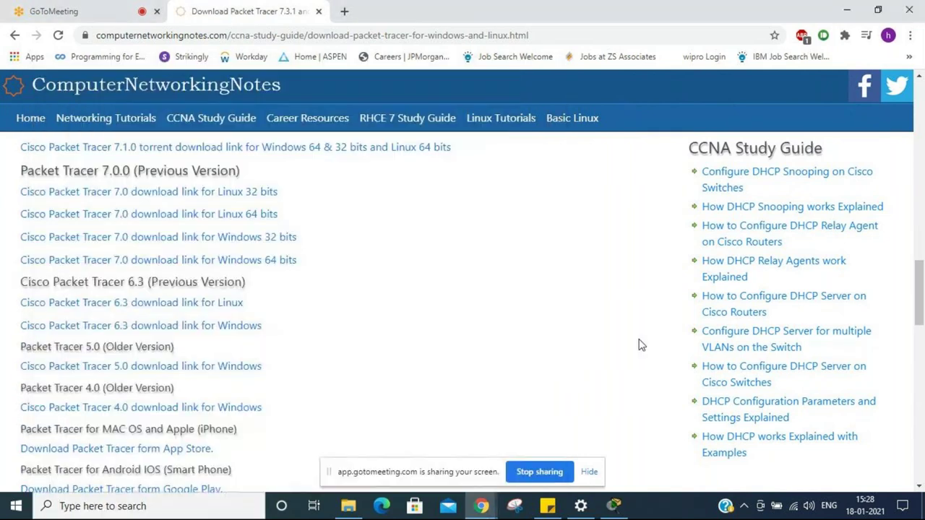
pyautogui.scroll(10, 638, 345)
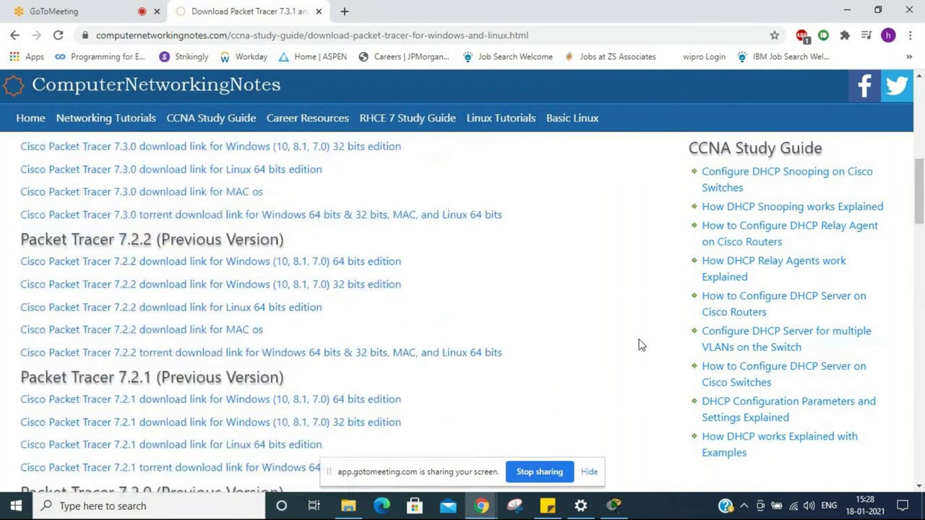
pyautogui.click(627, 510)
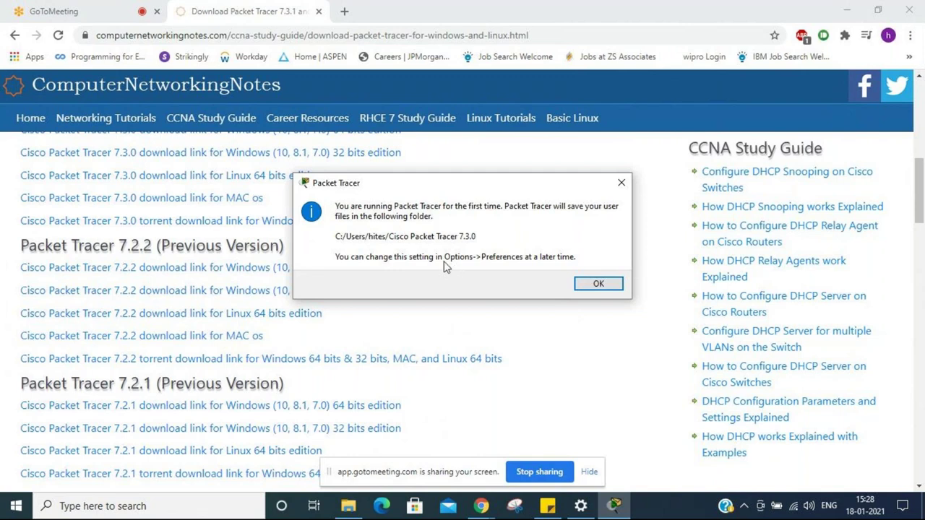
# Step: Accept the default user files folder and dismiss the firewall alert without allowing access
pyautogui.click(591, 286)
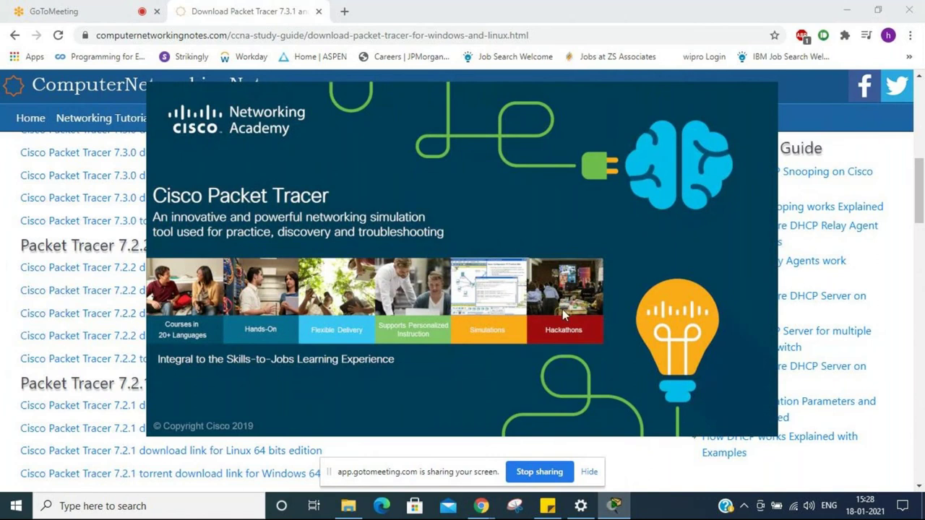
pyautogui.click(671, 5)
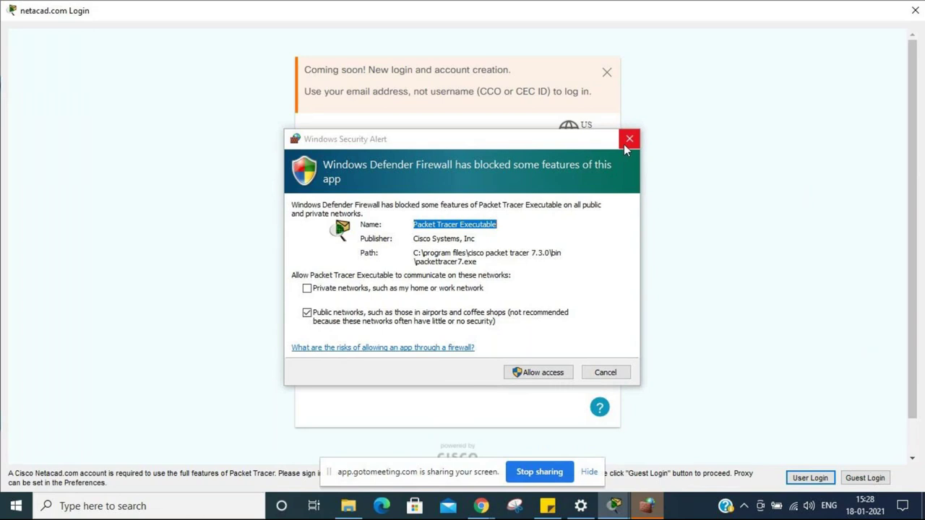
pyautogui.click(628, 145)
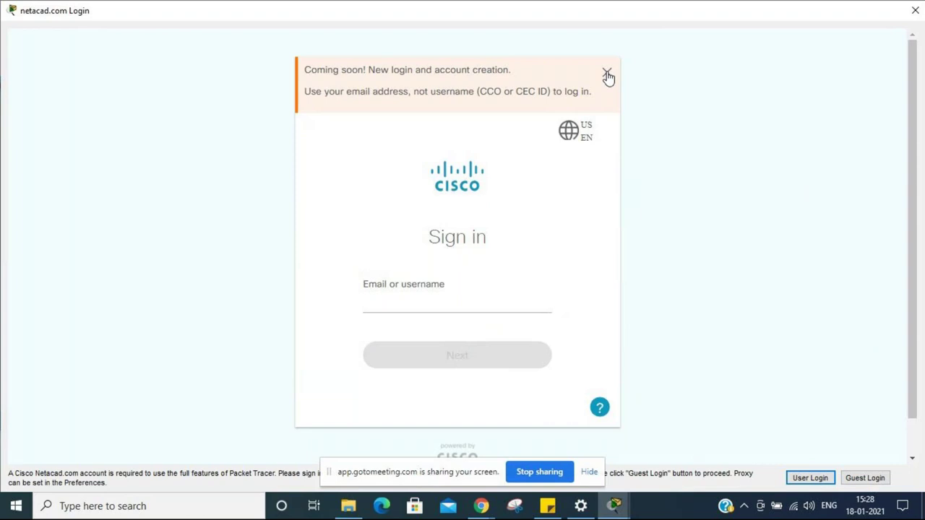
# Step: Close the netacad login window without signing in and acknowledge the Authentication Failed message
pyautogui.click(607, 75)
pyautogui.click(915, 12)
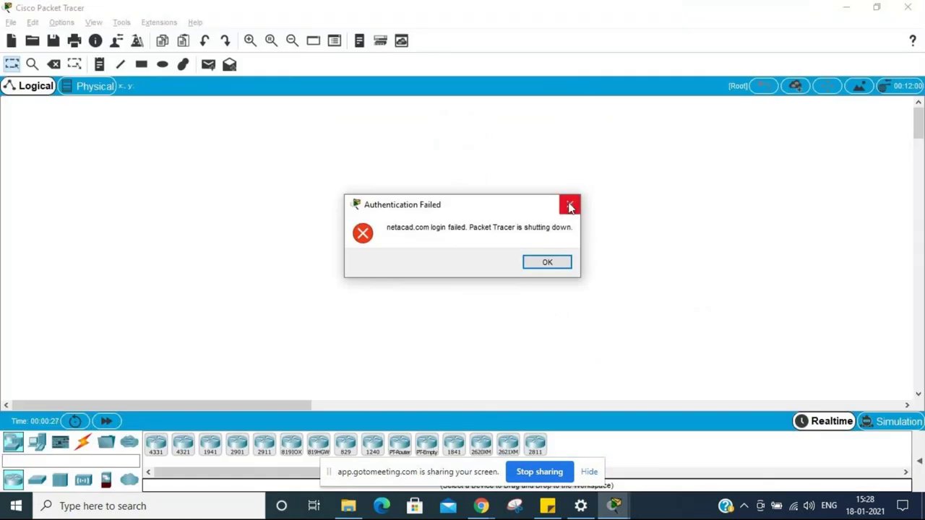
pyautogui.click(569, 207)
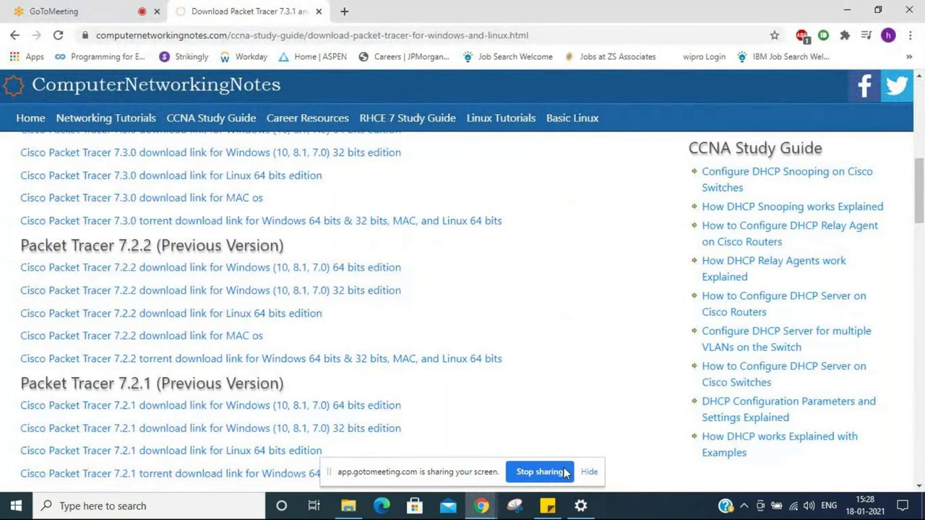
# Step: Scroll through the Packet Tracer download page, then show the Windows desktop with Win+D
pyautogui.scroll(3, 436, 308)
pyautogui.scroll(-3, 436, 309)
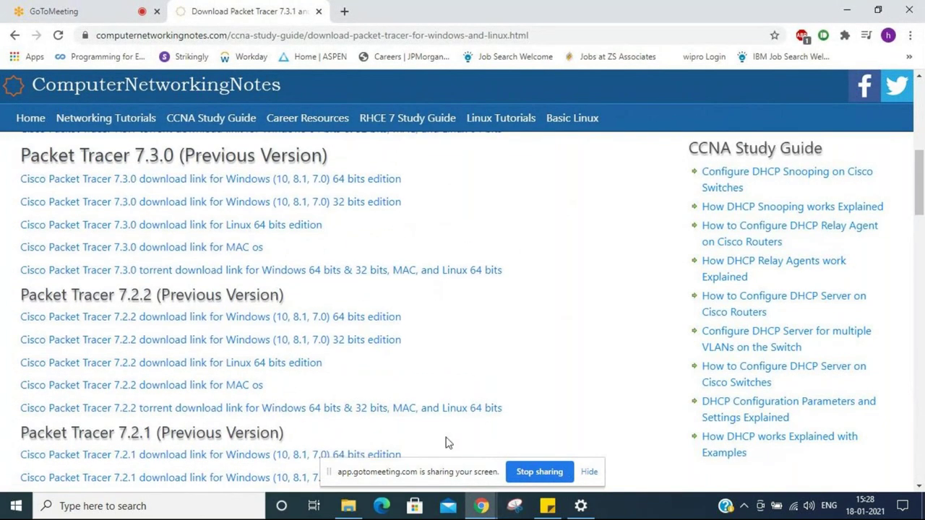
pyautogui.scroll(-15, 464, 386)
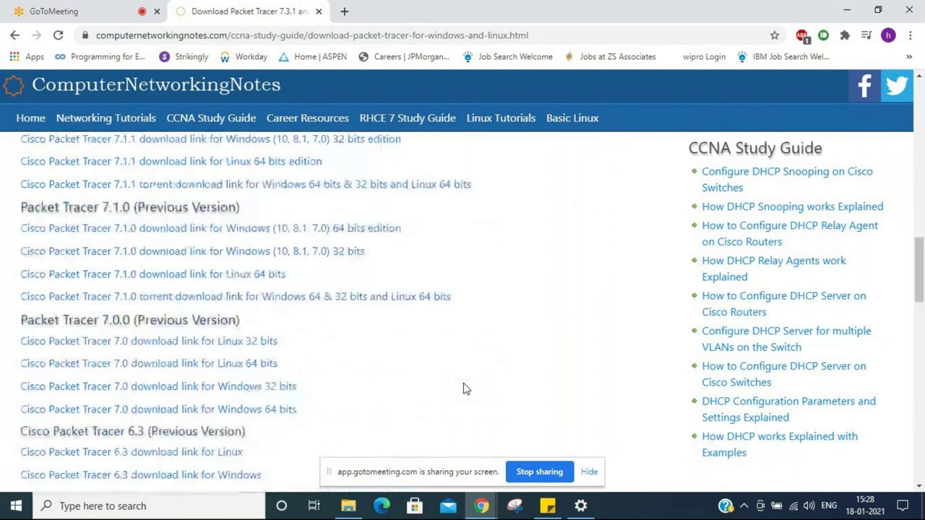
pyautogui.scroll(-2, 465, 388)
pyautogui.scroll(-1, 562, 389)
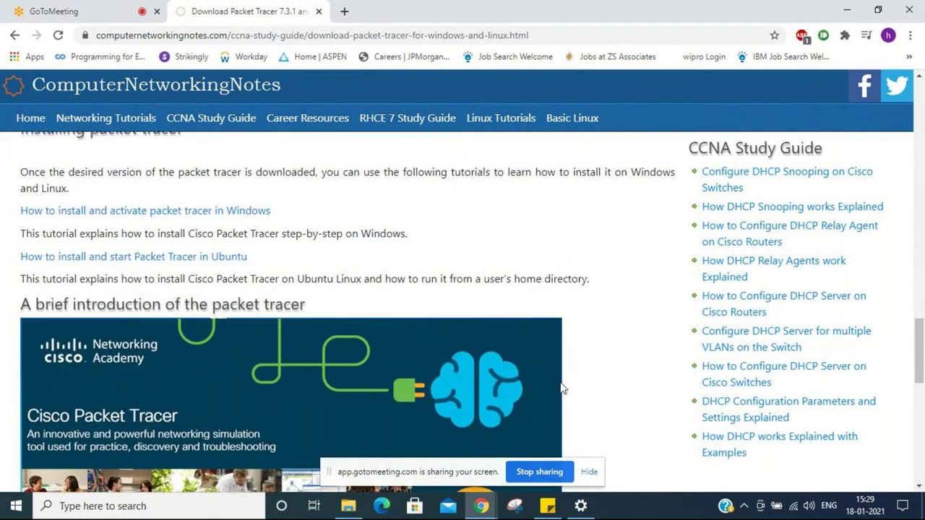
pyautogui.scroll(-3, 563, 389)
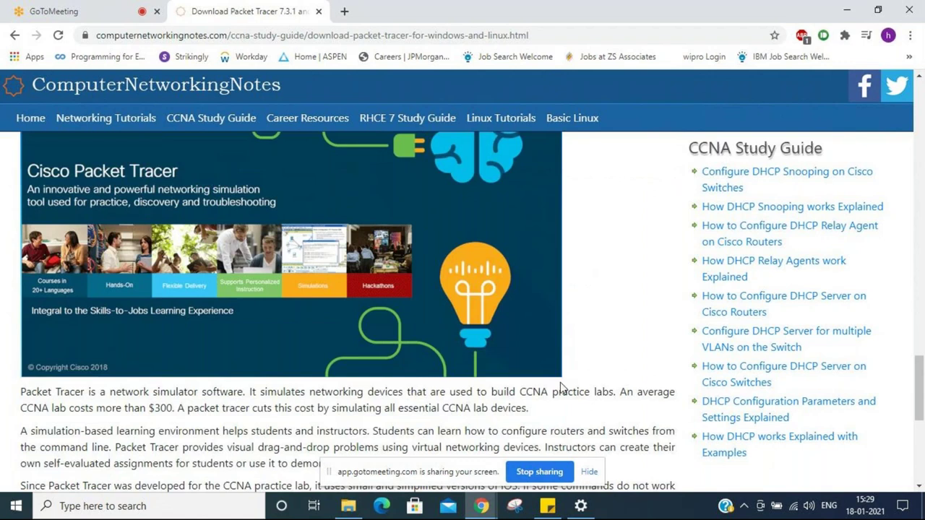
pyautogui.scroll(-4, 562, 389)
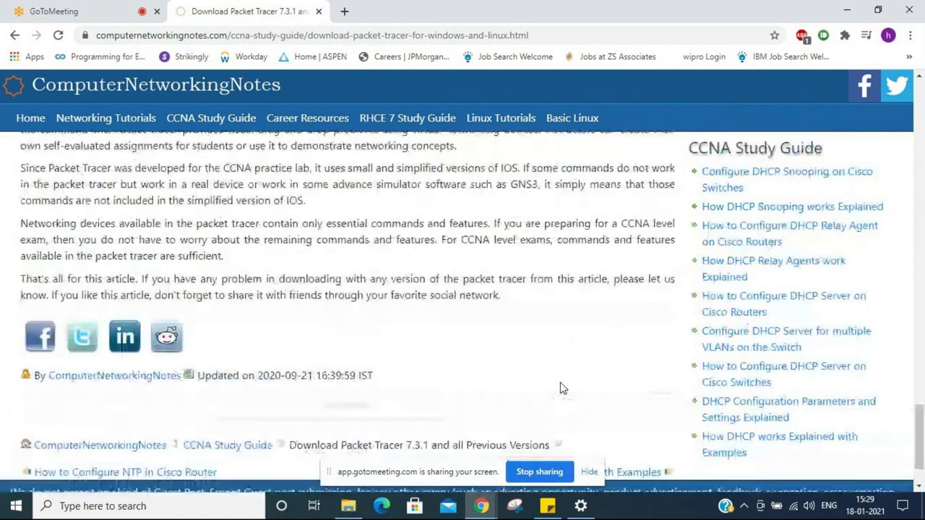
pyautogui.scroll(4, 563, 389)
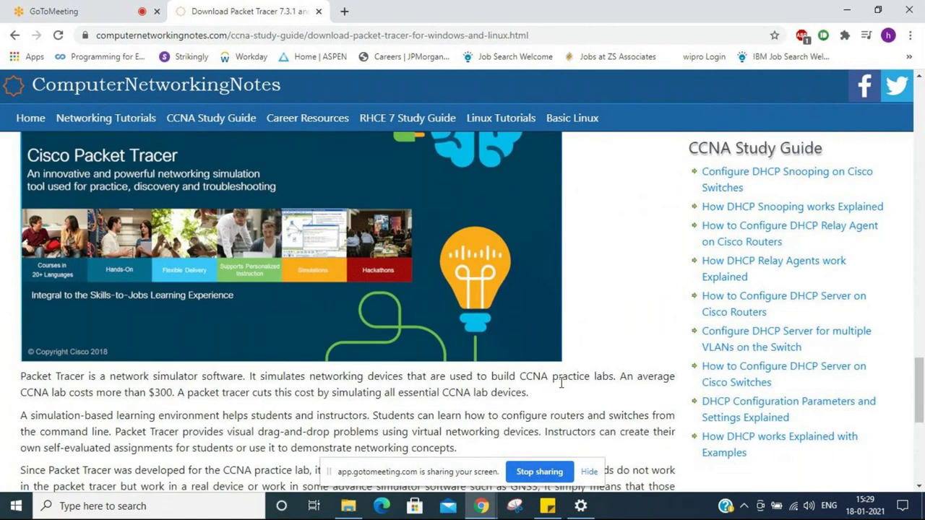
pyautogui.press('super+d')
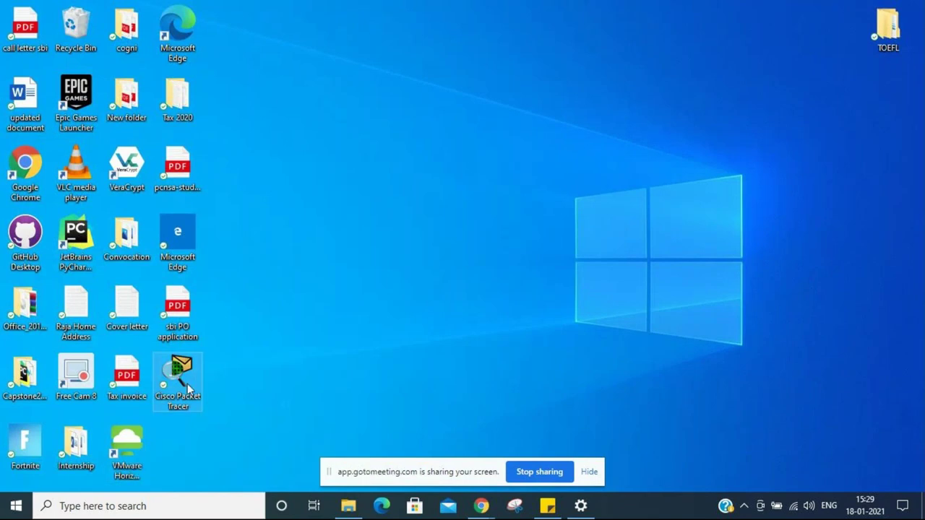
pyautogui.click(186, 387)
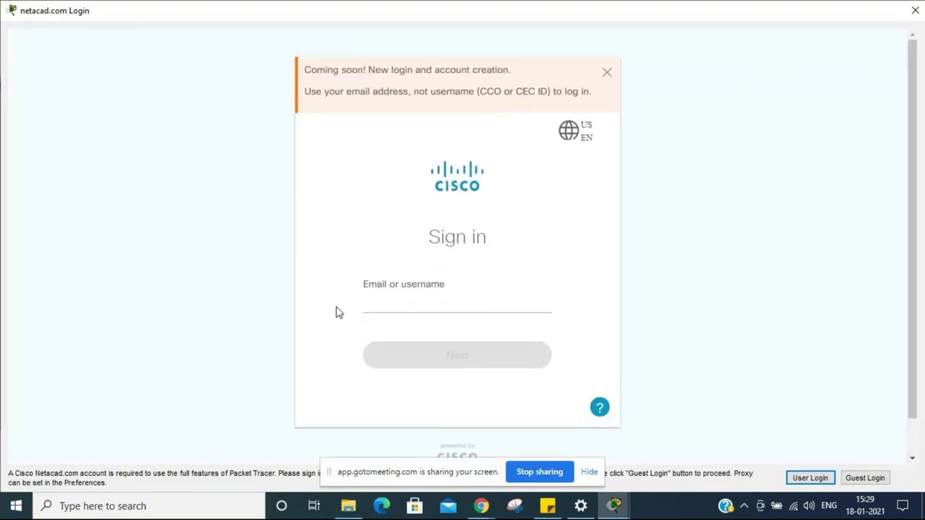
pyautogui.click(605, 75)
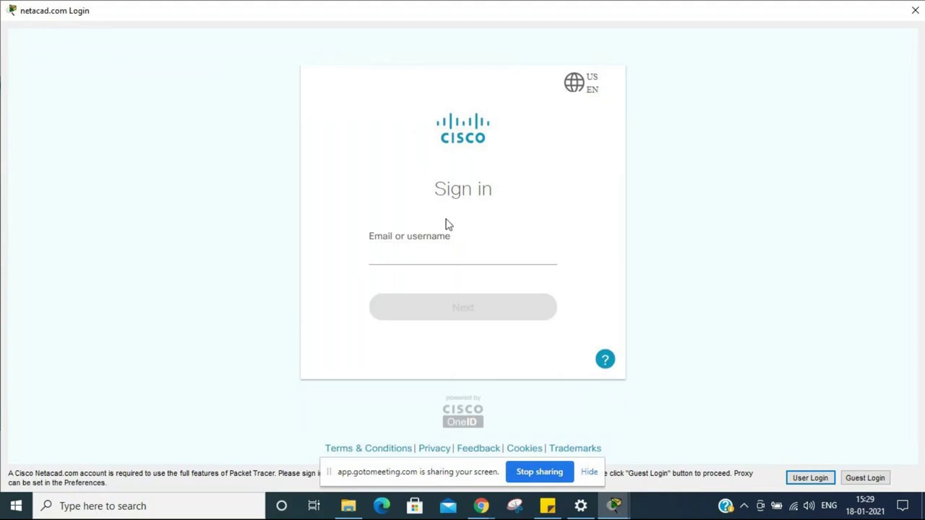
pyautogui.click(915, 11)
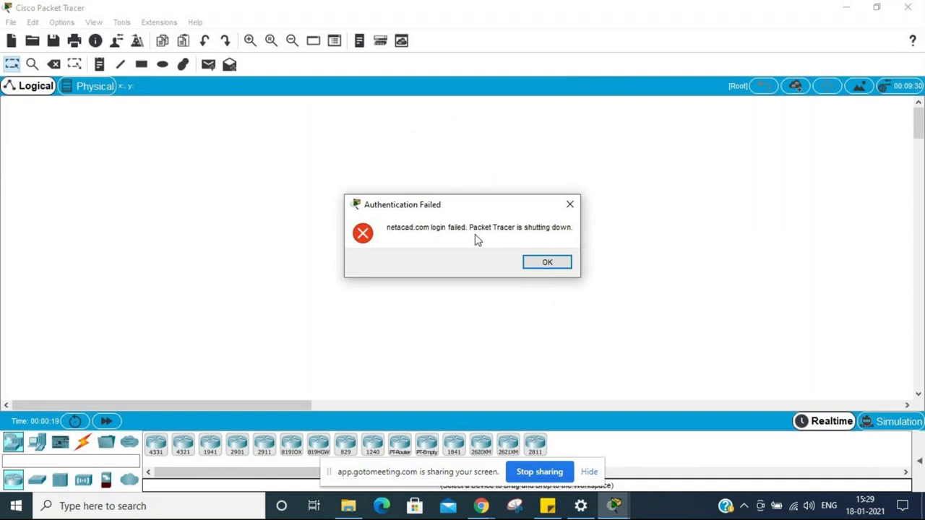
pyautogui.click(549, 263)
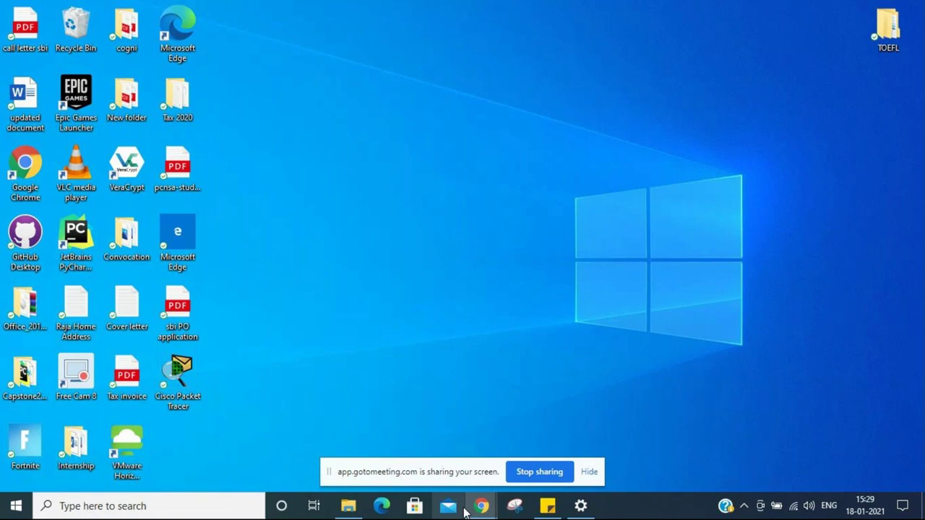
pyautogui.moveTo(481, 506)
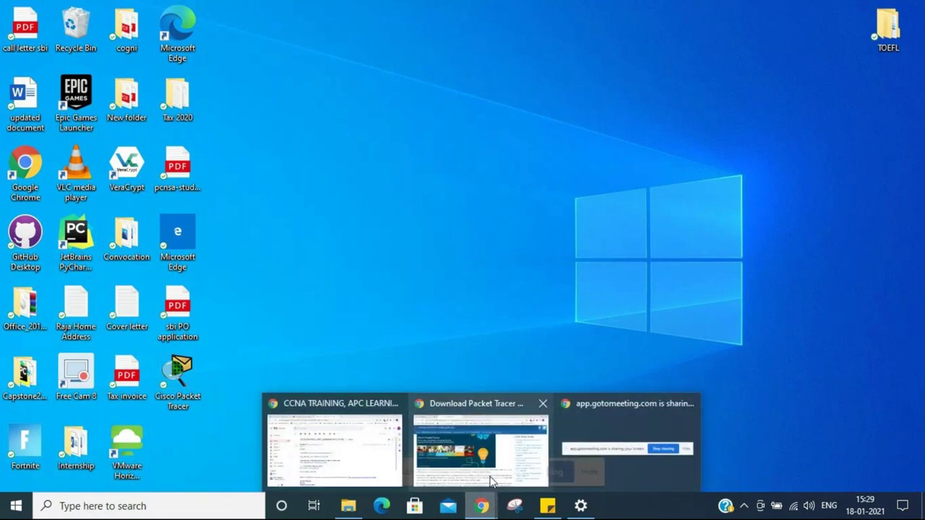
# Step: Relaunch Packet Tracer from the desktop, close the netacad login unsigned, and acknowledge the failure
pyautogui.click(165, 380)
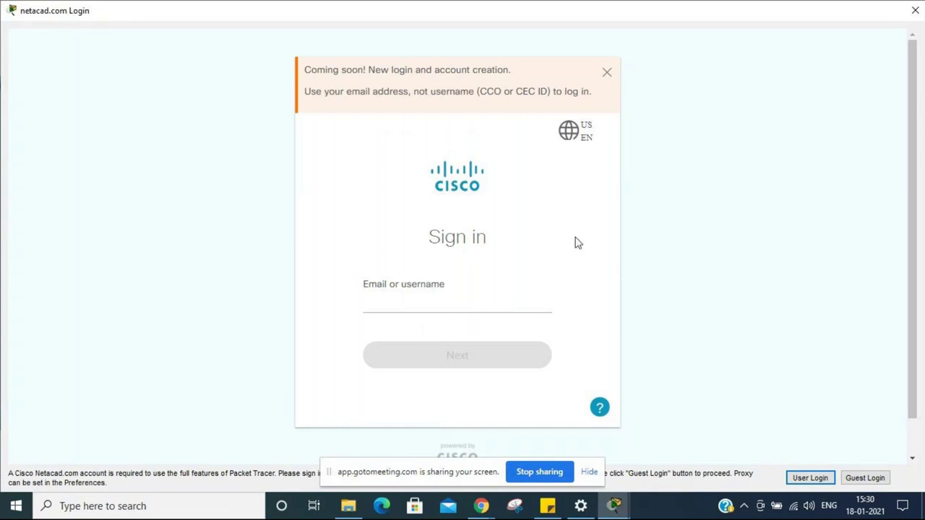
pyautogui.click(607, 74)
pyautogui.click(917, 10)
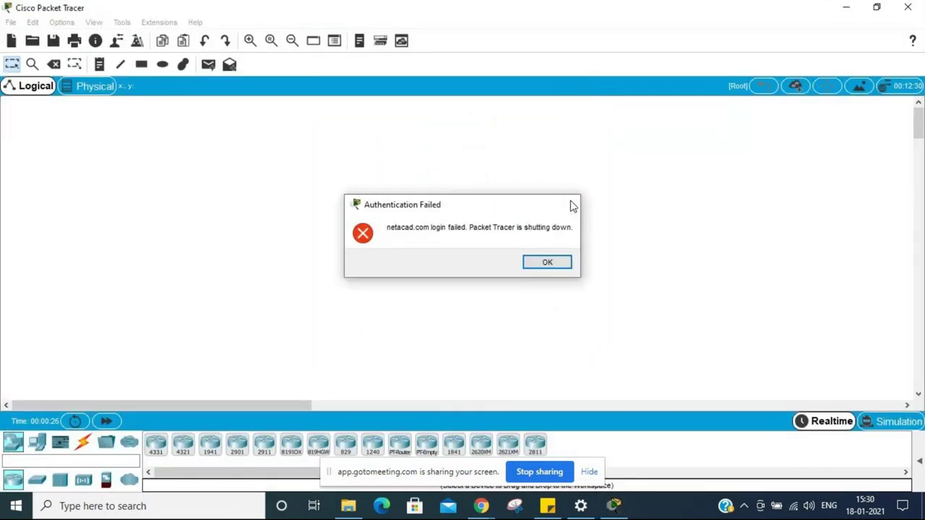
pyautogui.click(570, 205)
pyautogui.moveTo(365, 508)
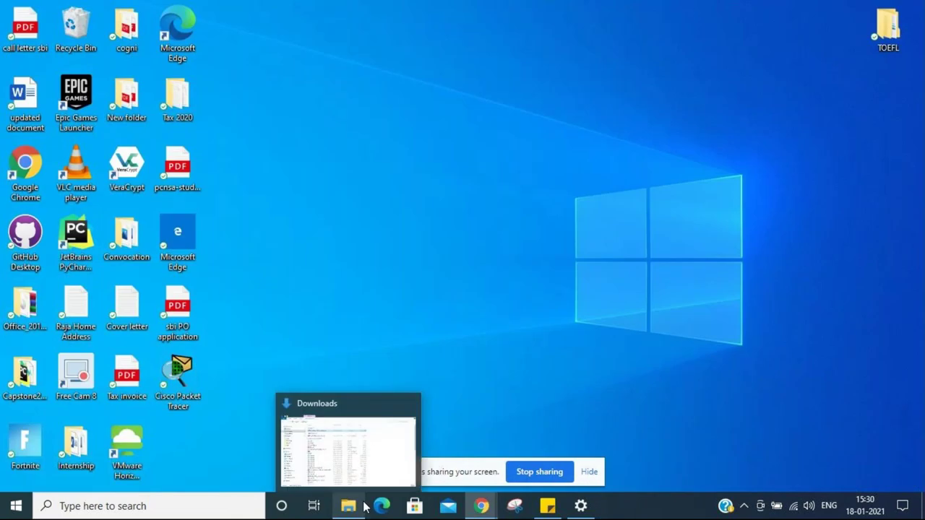
# Step: Find Control Panel from Start and open its list of installed programs
pyautogui.click(15, 506)
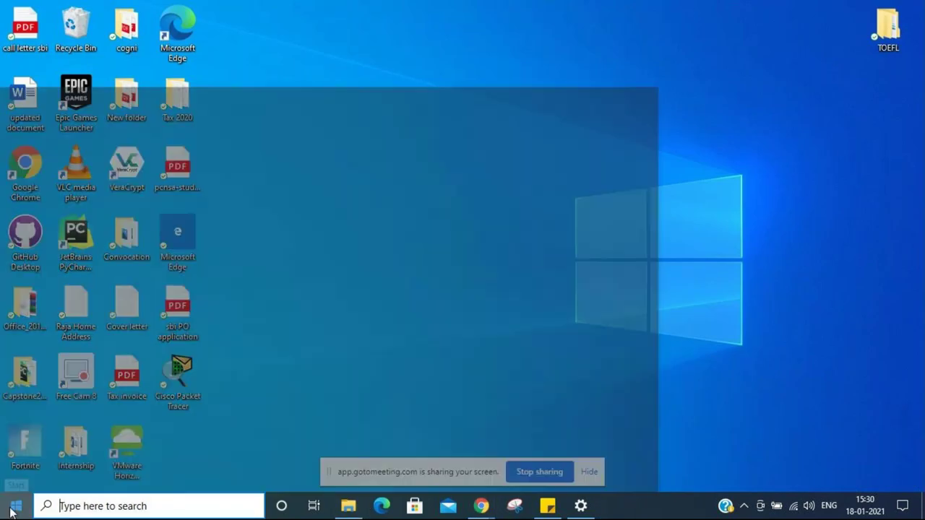
pyautogui.write('contr')
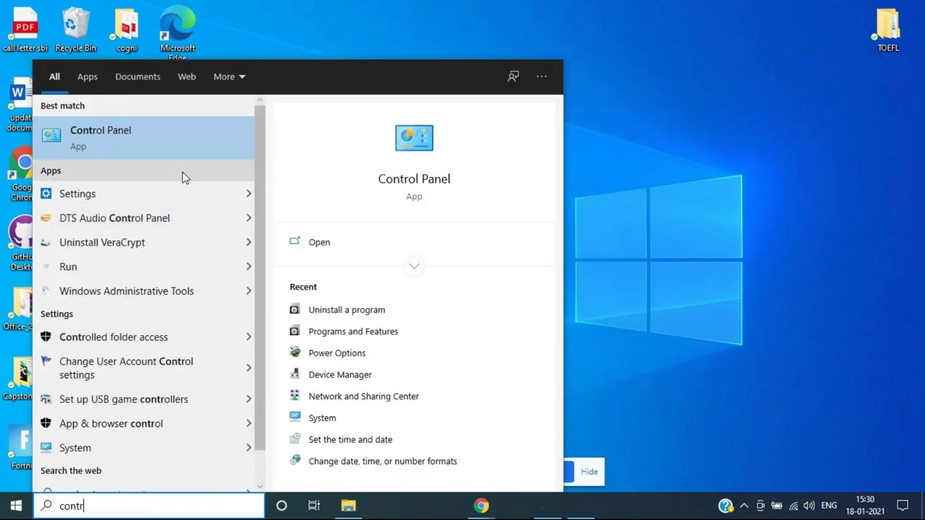
pyautogui.hotkey('ctrl', 'Tab')
pyautogui.click(189, 137)
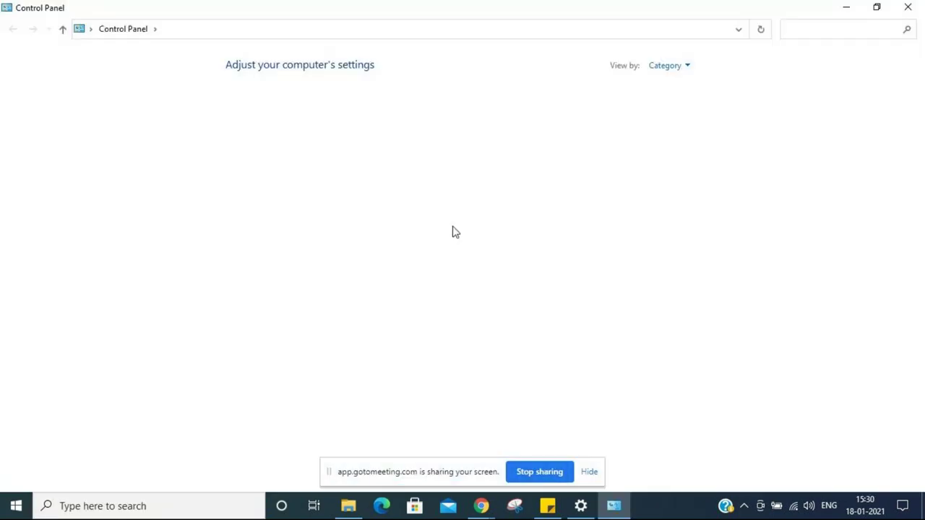
pyautogui.click(303, 263)
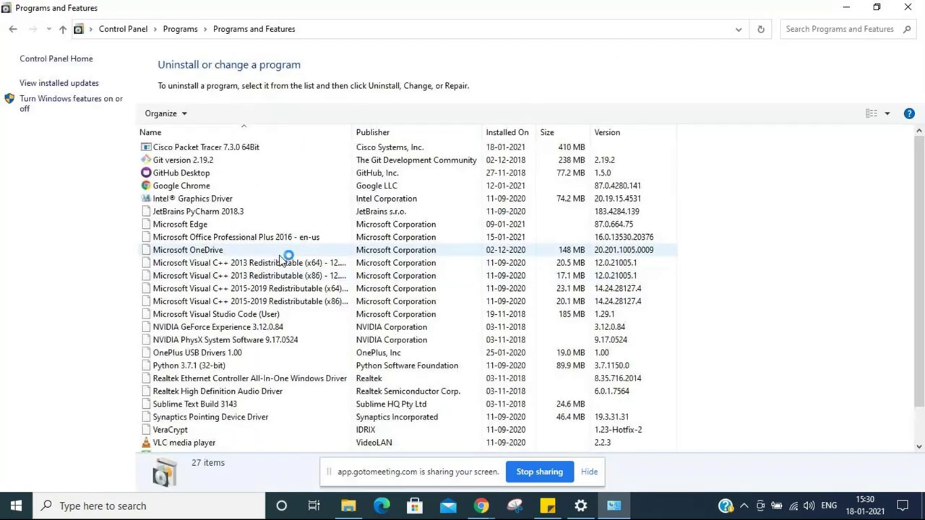
# Step: Uninstall Cisco Packet Tracer 7.3.0 64Bit and bring the Download Packet Tracer Chrome window forward
pyautogui.click(212, 148)
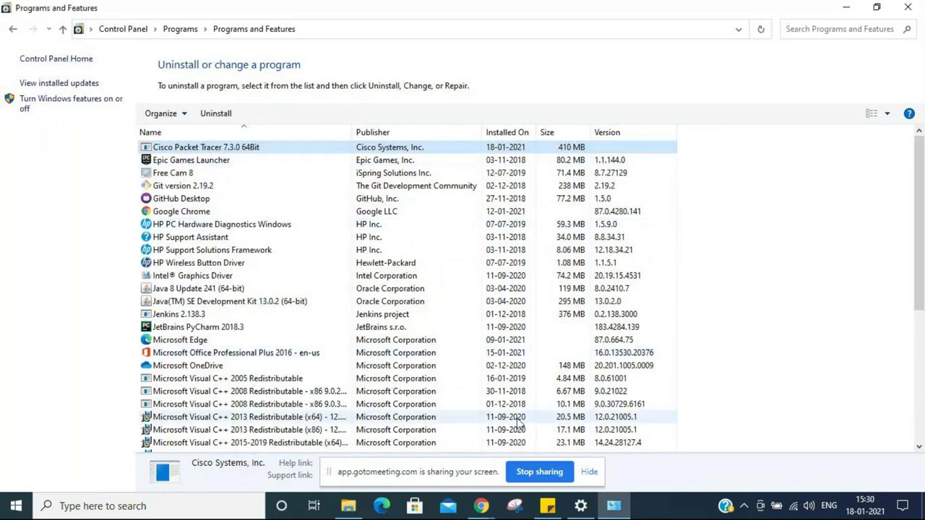
pyautogui.click(503, 298)
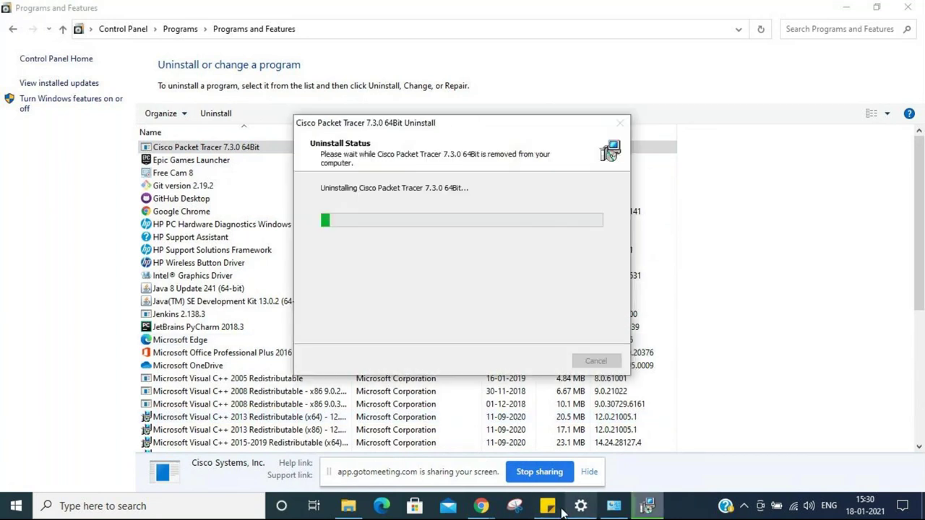
pyautogui.click(480, 506)
pyautogui.click(514, 459)
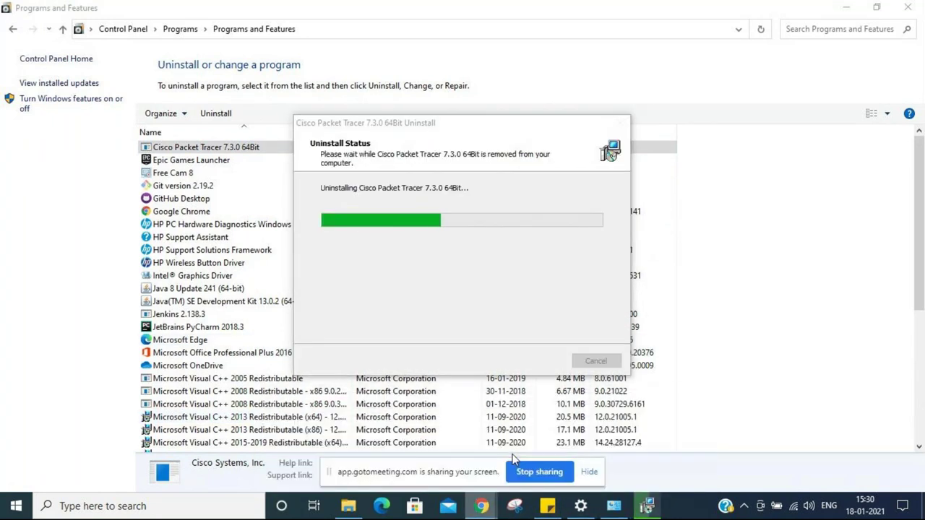
# Step: Google 'cisco packet tracer student version download' in a new tab and close the old 7.3.1 tab
pyautogui.click(344, 11)
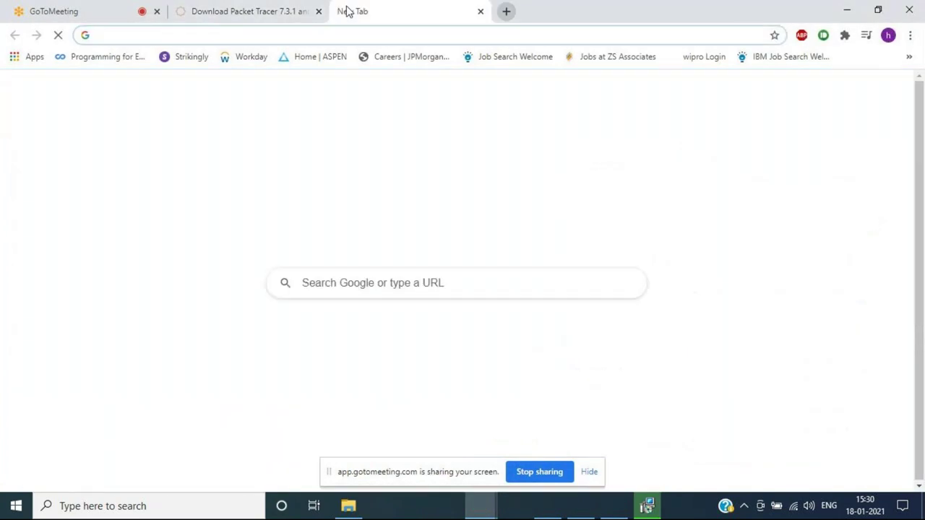
pyautogui.write('cisco')
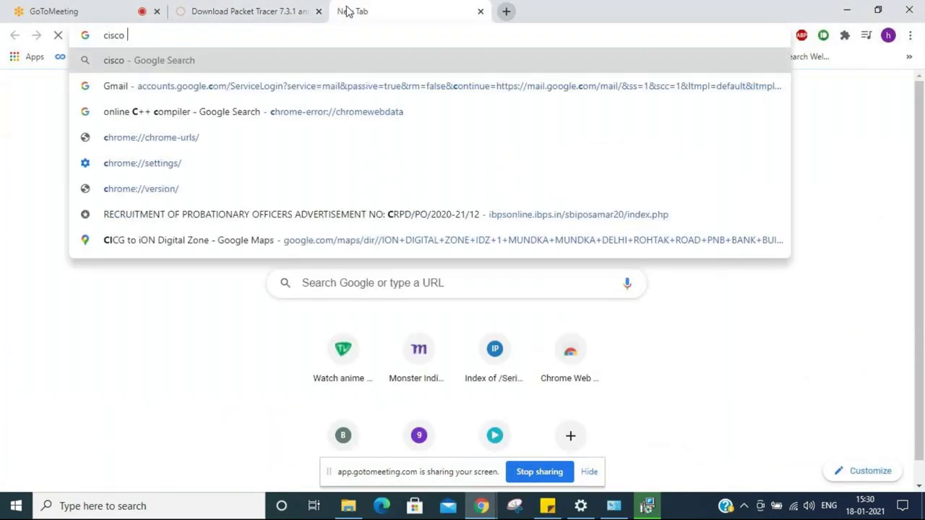
pyautogui.press('Down')
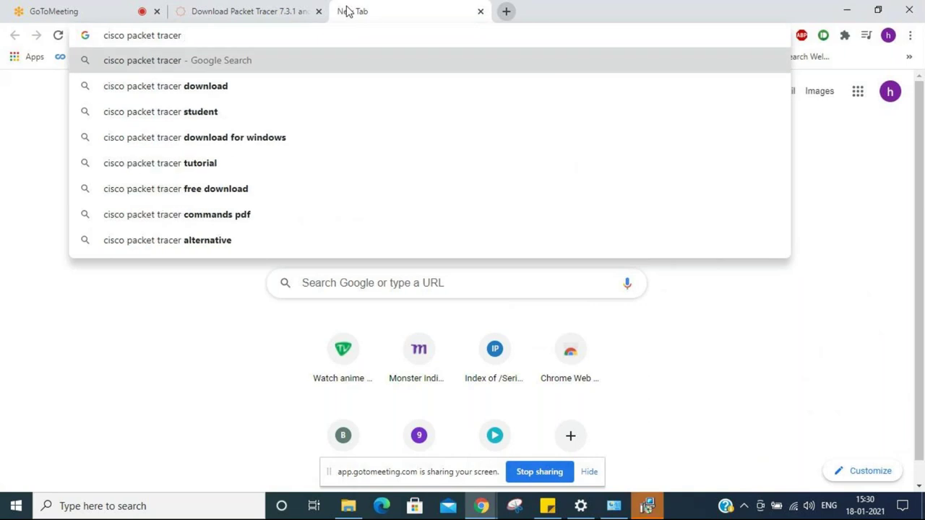
pyautogui.press('Down')
pyautogui.press('Down')
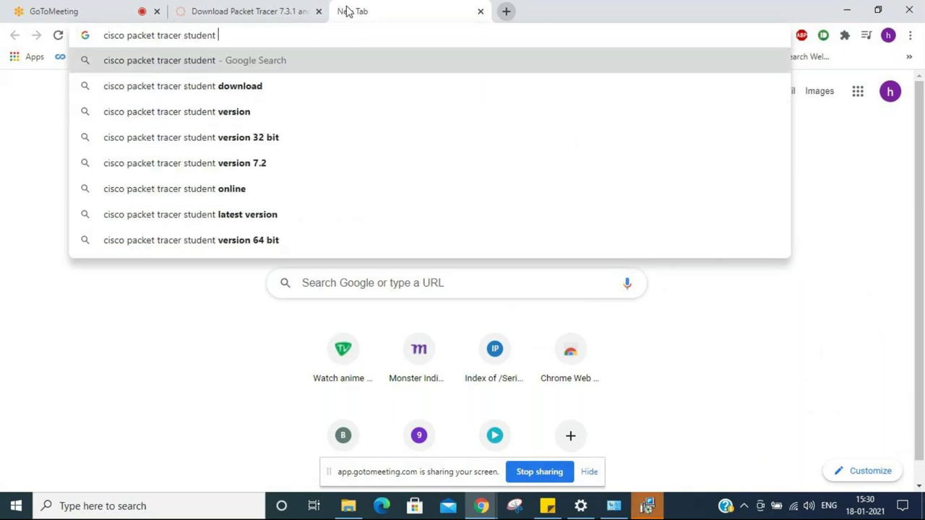
pyautogui.press('Down')
pyautogui.press('Down')
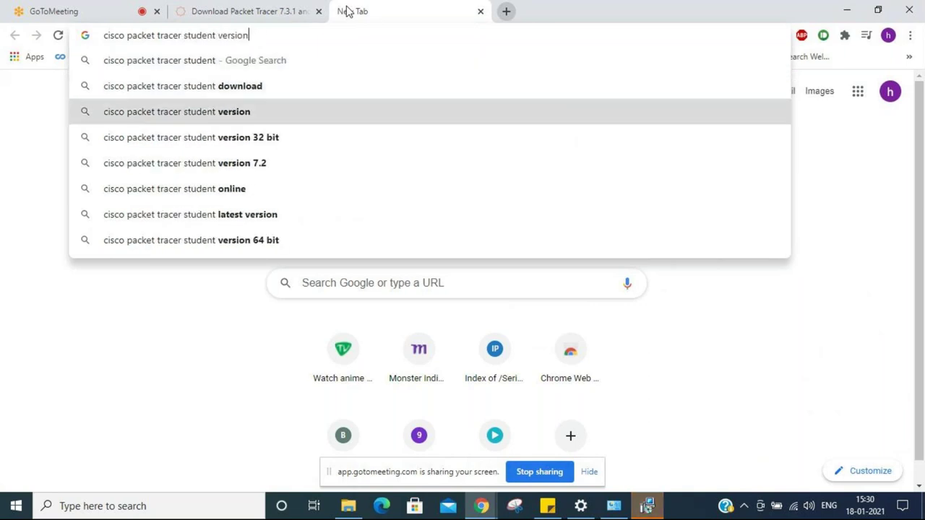
pyautogui.press('Down')
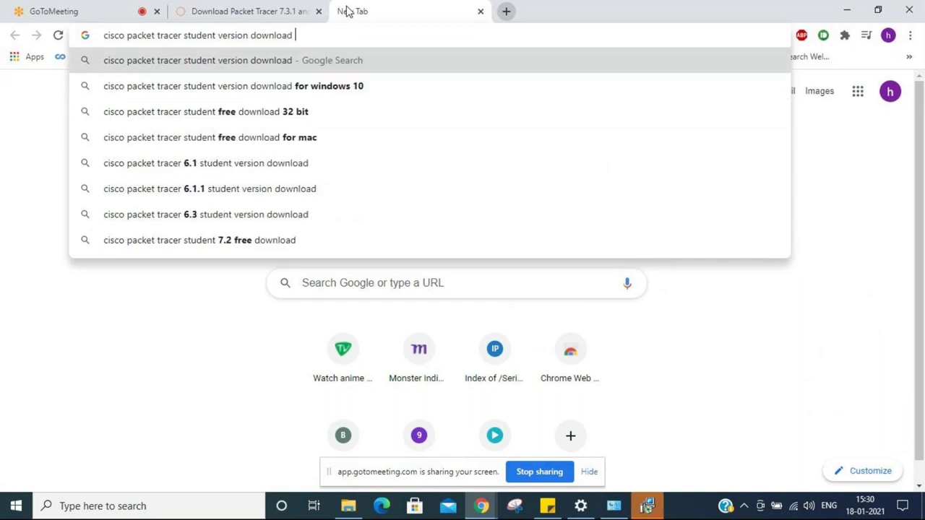
pyautogui.press('Return')
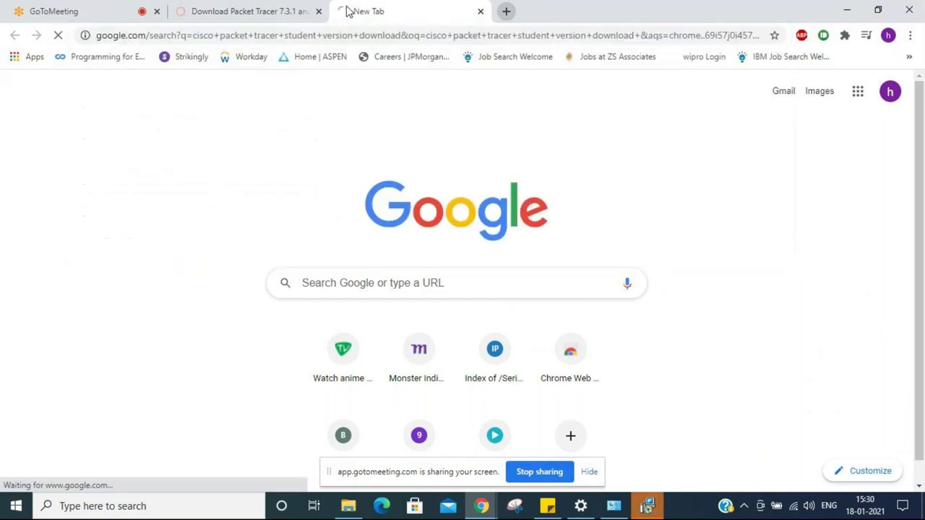
pyautogui.click(319, 11)
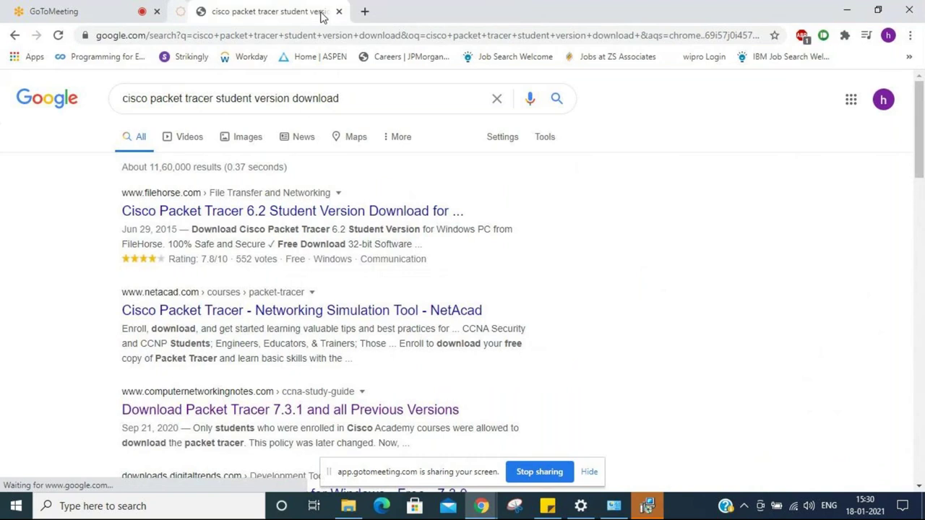
# Step: Open the FileHorse Packet Tracer result, dismiss the uninstall-complete message, and accept the privacy banner
pyautogui.click(278, 210)
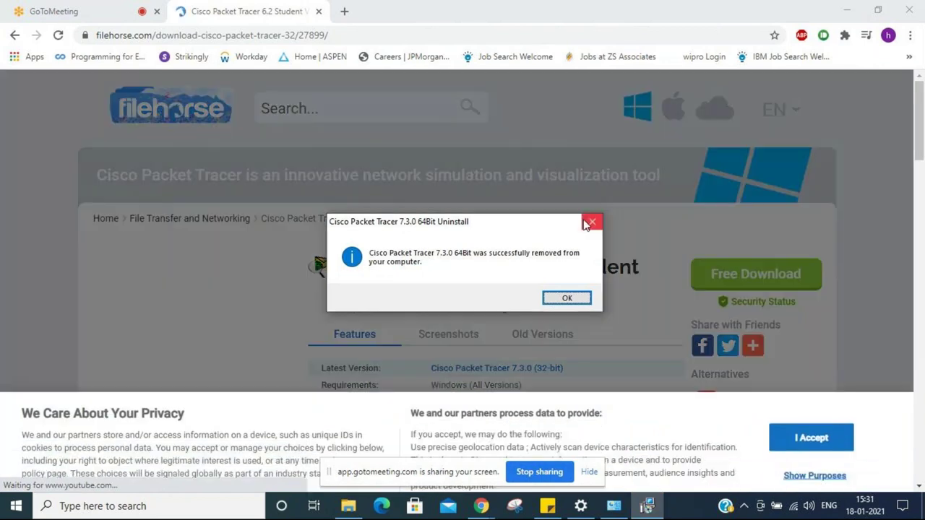
pyautogui.click(590, 223)
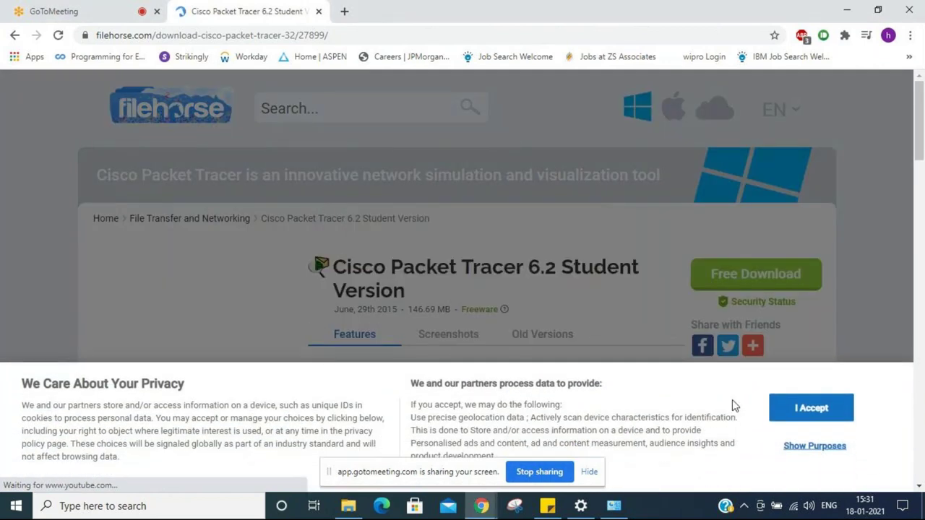
pyautogui.scroll(-2, 849, 282)
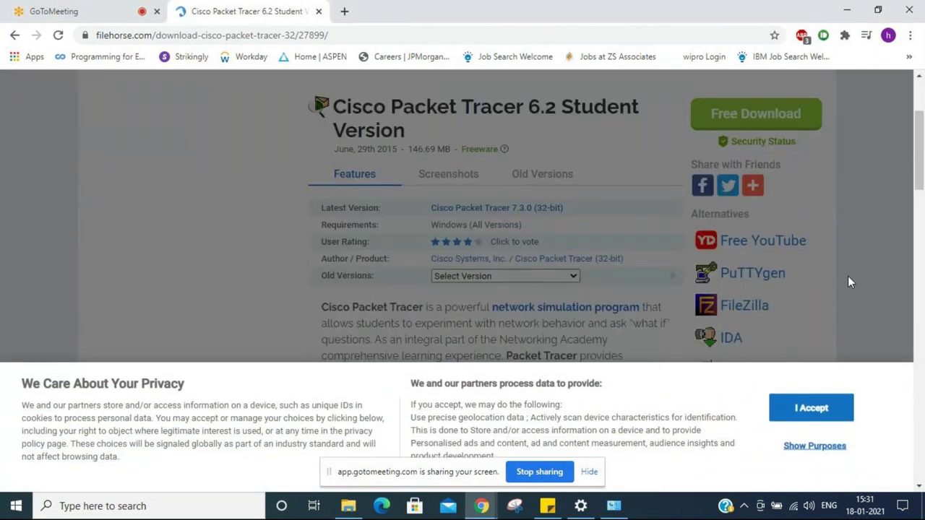
pyautogui.scroll(-1, 849, 281)
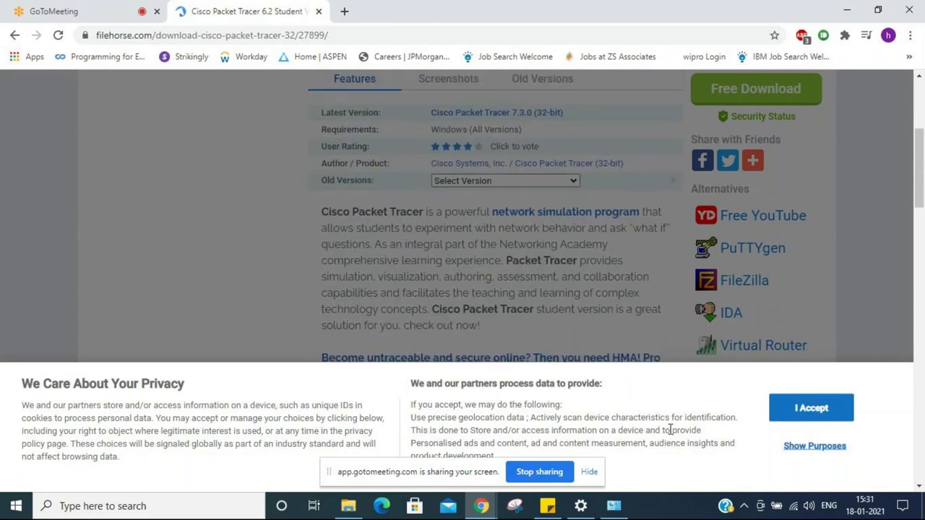
pyautogui.click(825, 409)
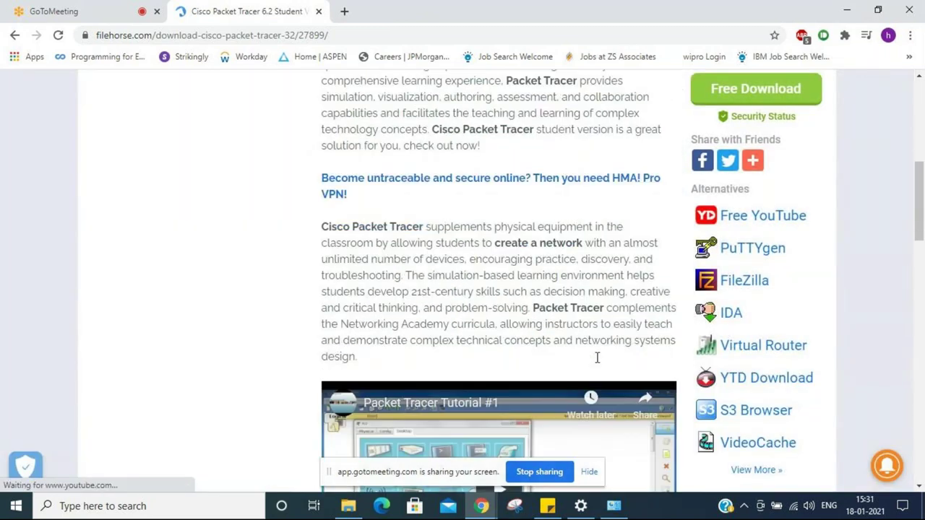
# Step: Choose Cisco Packet Tracer 6.2 Student Version from the older versions list and follow its download link
pyautogui.click(560, 334)
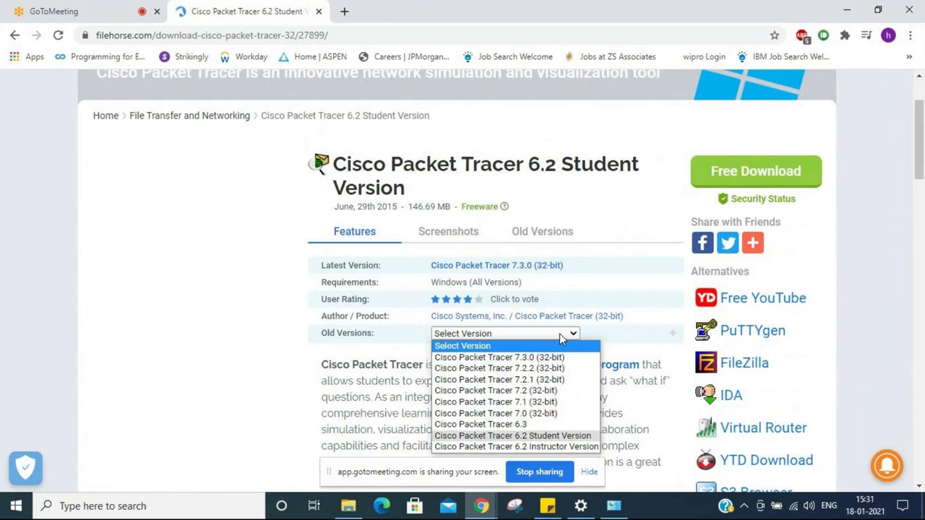
pyautogui.click(528, 436)
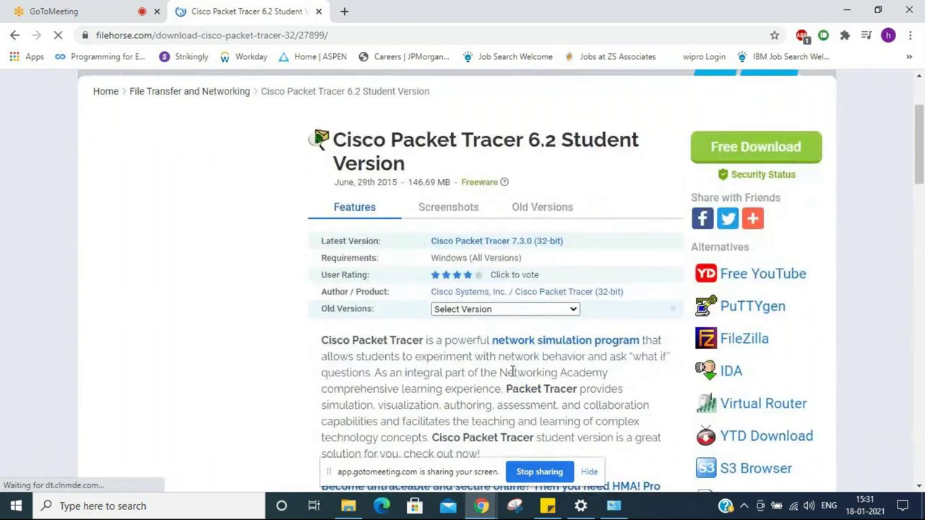
pyautogui.click(520, 309)
pyautogui.click(526, 410)
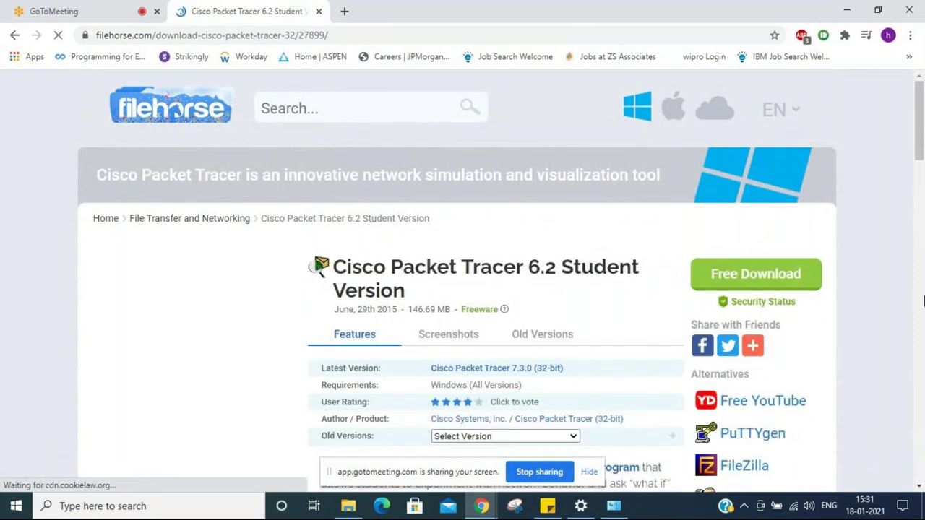
pyautogui.scroll(-1, 924, 300)
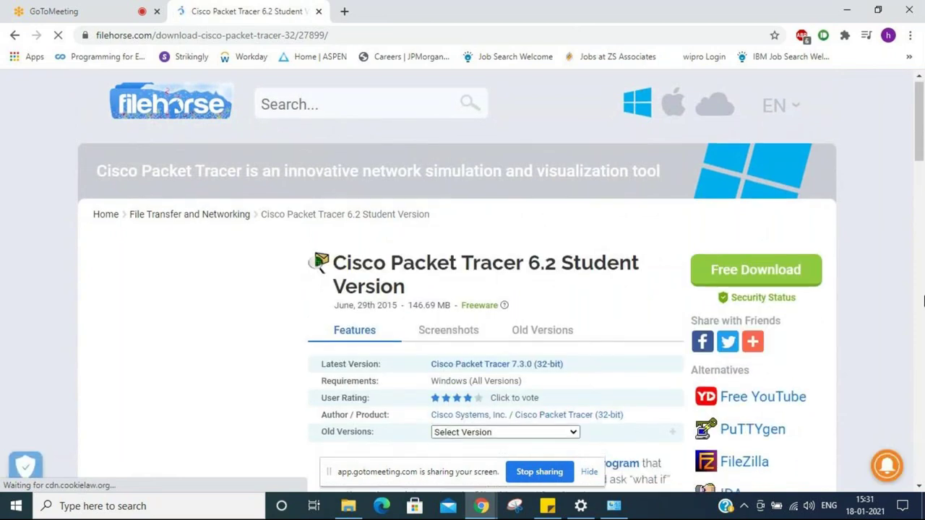
pyautogui.scroll(-4, 923, 301)
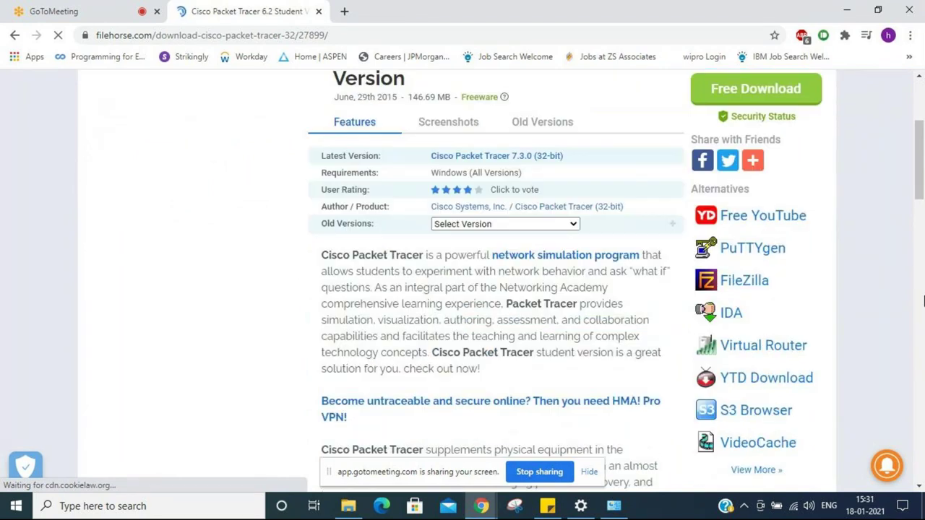
pyautogui.scroll(-7, 924, 300)
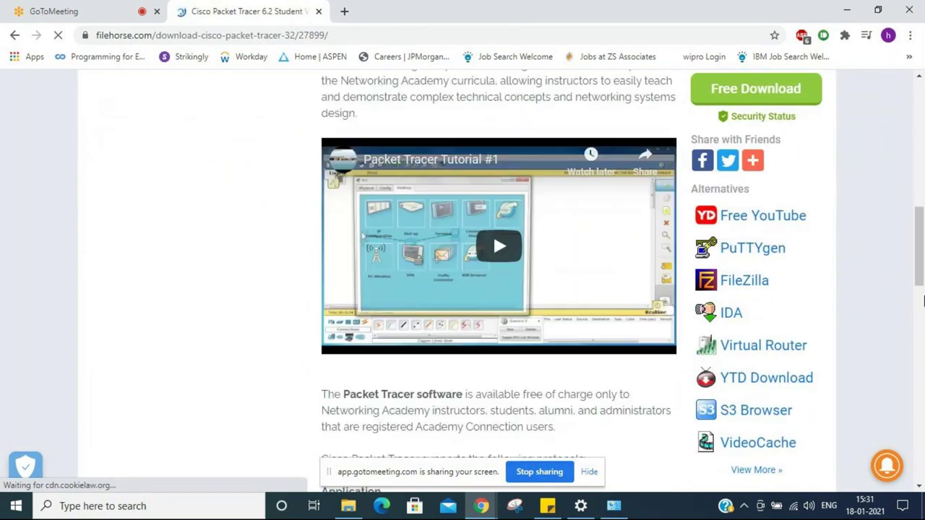
pyautogui.scroll(-1, 922, 300)
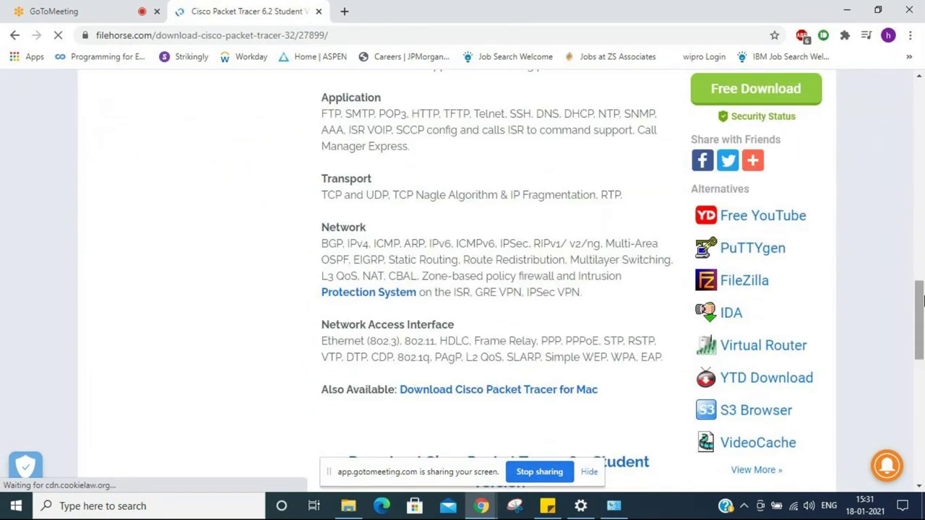
pyautogui.scroll(-5, 922, 300)
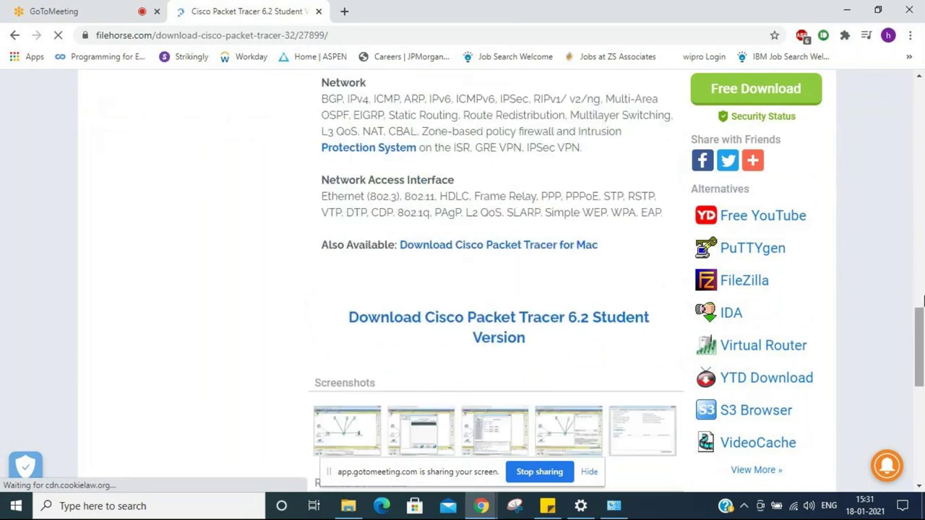
pyautogui.scroll(-1, 921, 300)
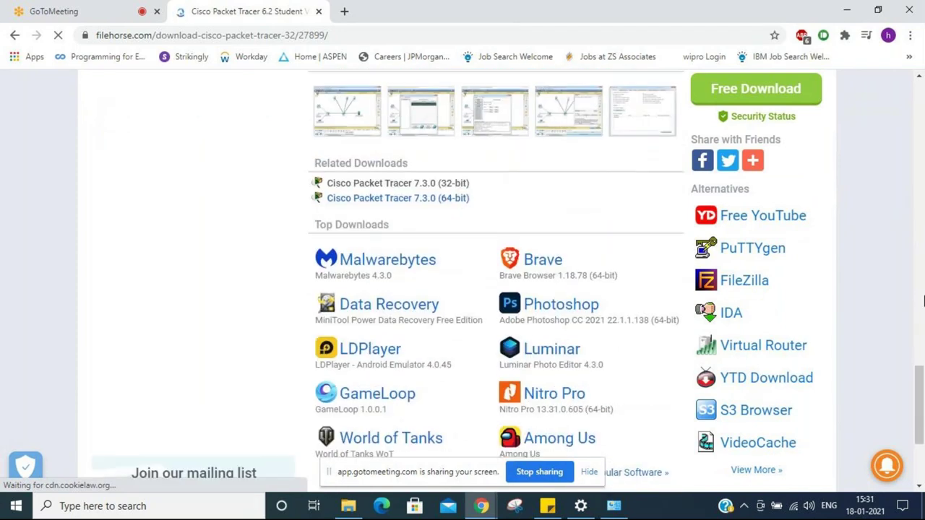
pyautogui.scroll(2, 923, 300)
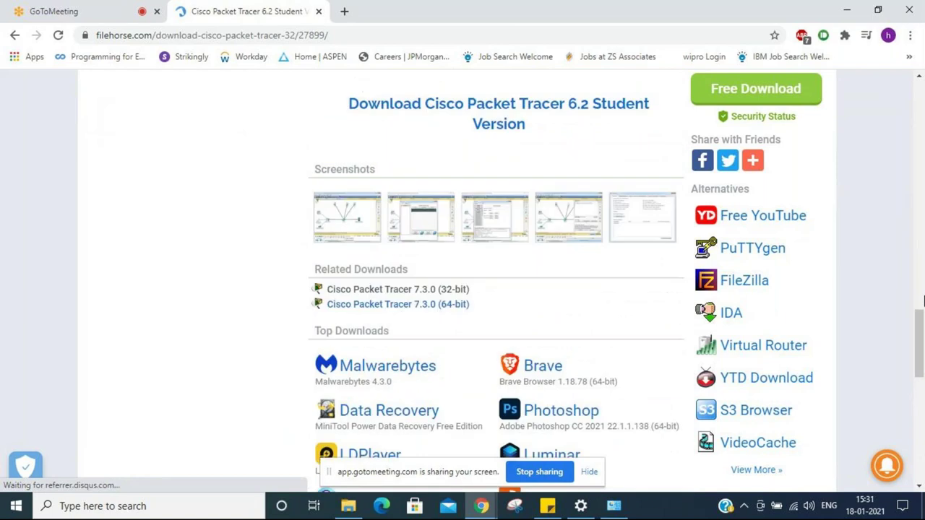
pyautogui.scroll(-1, 922, 300)
pyautogui.scroll(2, 923, 300)
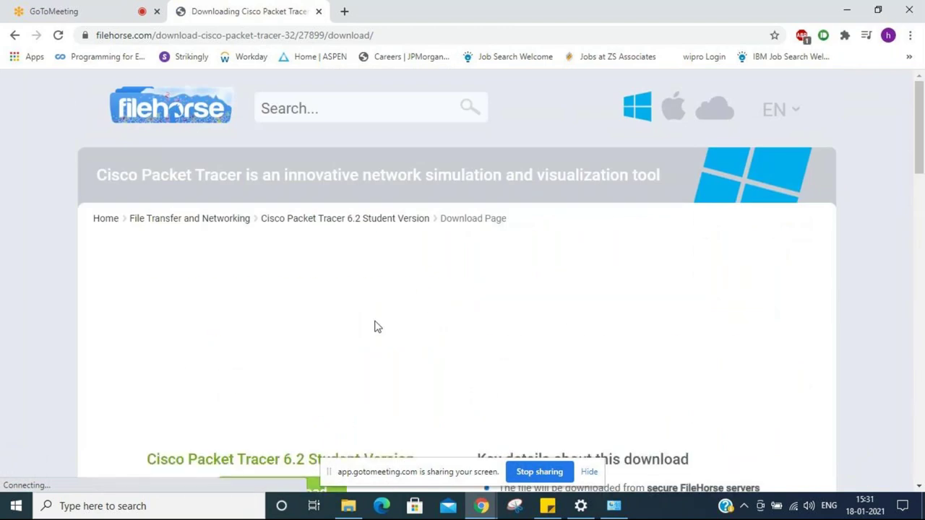
# Step: Decline FileHorse's notification request and launch the downloaded 147 MB PacketTracer62 installer
pyautogui.scroll(-5, 374, 325)
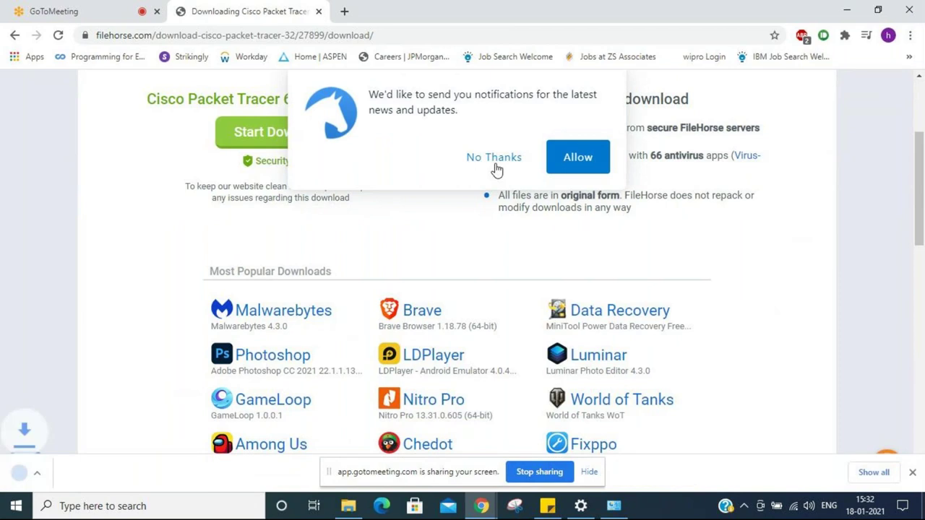
pyautogui.click(494, 166)
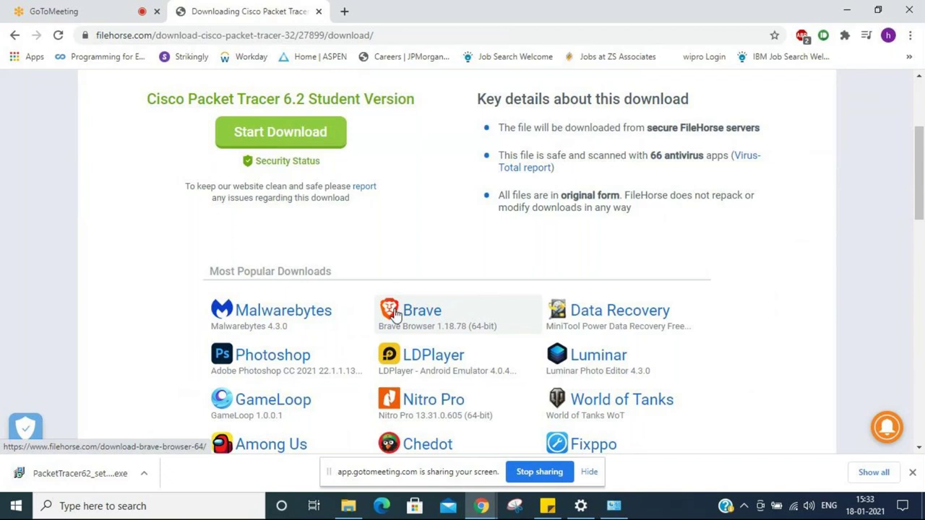
pyautogui.click(71, 484)
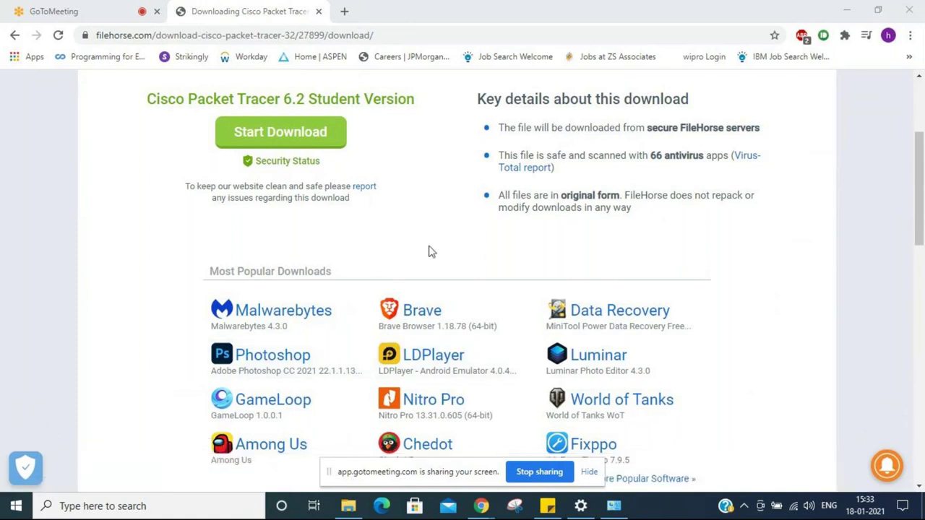
# Step: Close the installed programs list and accept the Packet Tracer 6.2 license agreement
pyautogui.click(625, 511)
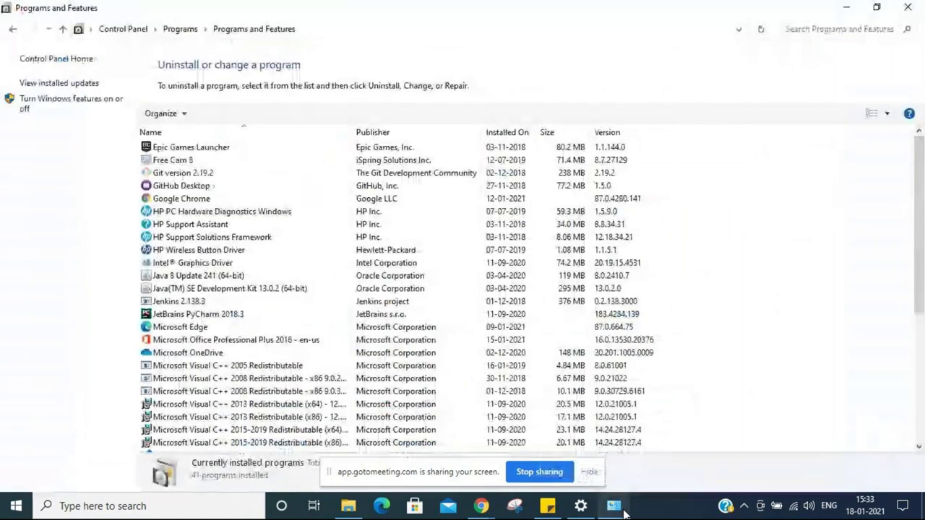
pyautogui.click(908, 7)
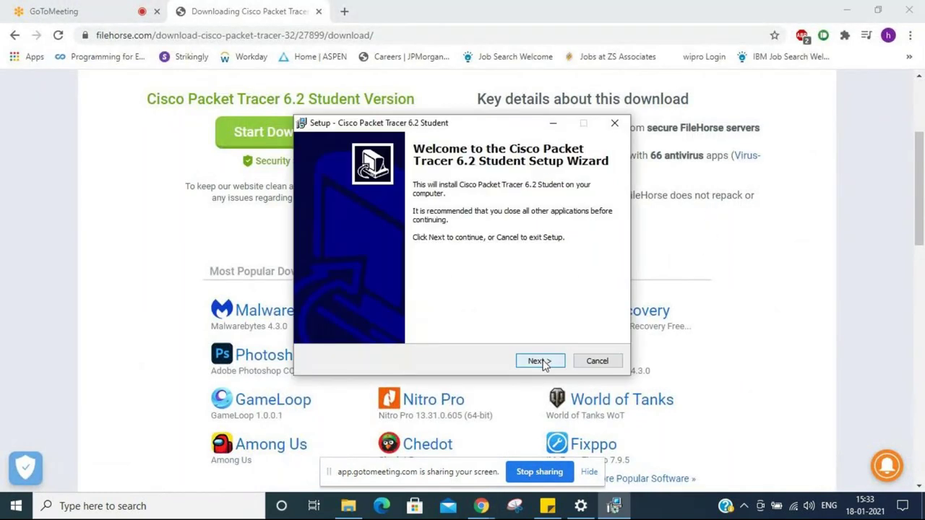
pyautogui.click(533, 359)
pyautogui.click(370, 320)
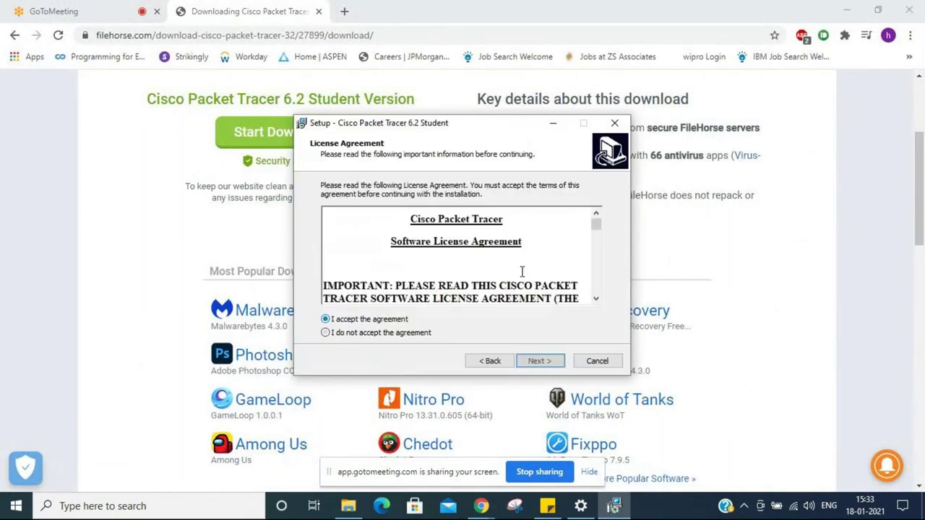
pyautogui.moveTo(598, 229); pyautogui.dragTo(593, 310)
pyautogui.click(537, 361)
# Step: Keep the default install location and Start Menu folder, install, and finish the wizard
pyautogui.click(535, 362)
pyautogui.click(531, 364)
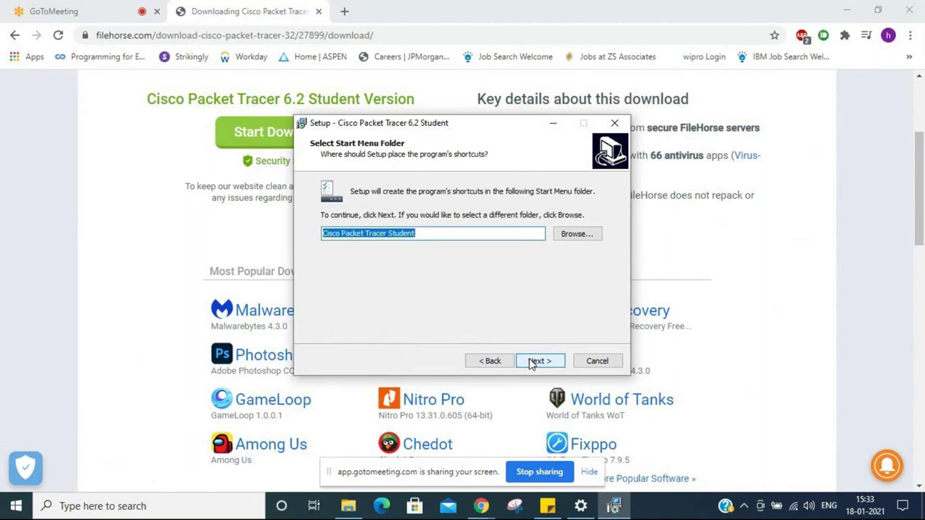
pyautogui.click(531, 364)
pyautogui.click(531, 363)
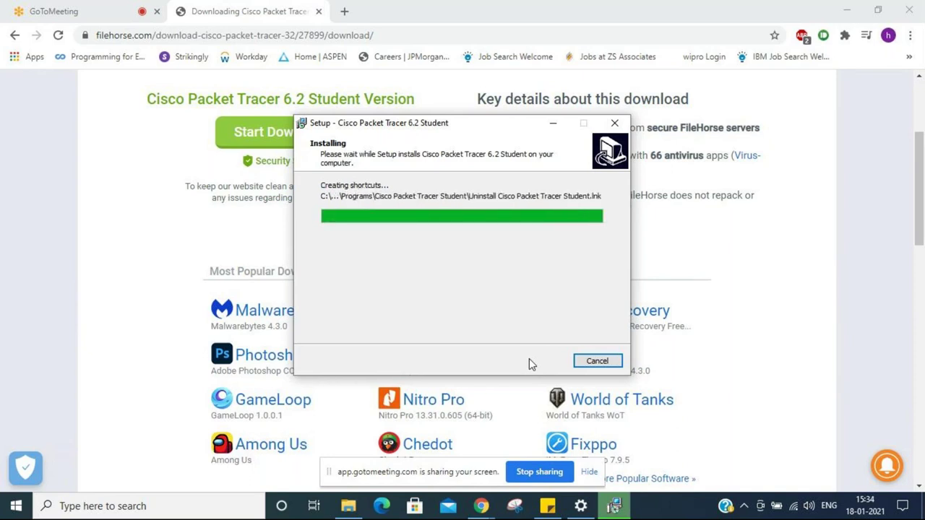
pyautogui.click(531, 362)
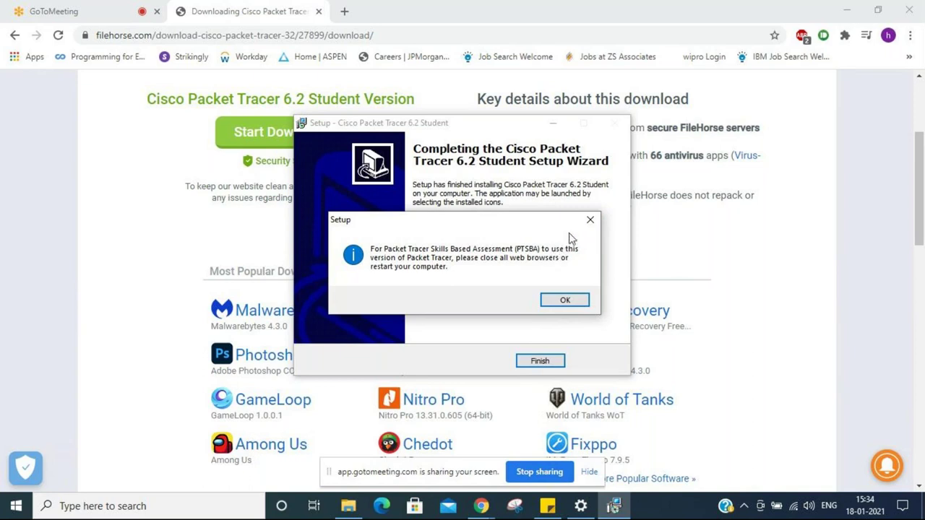
# Step: Finish the installer, dismiss the PTSBA, first-run, firewall and script-module notices, and maximize Packet Tracer
pyautogui.click(589, 219)
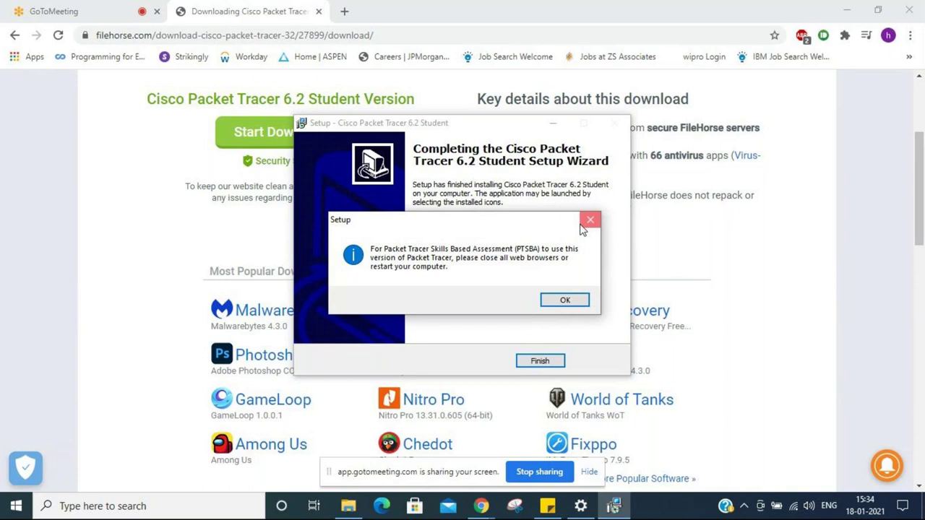
pyautogui.click(540, 361)
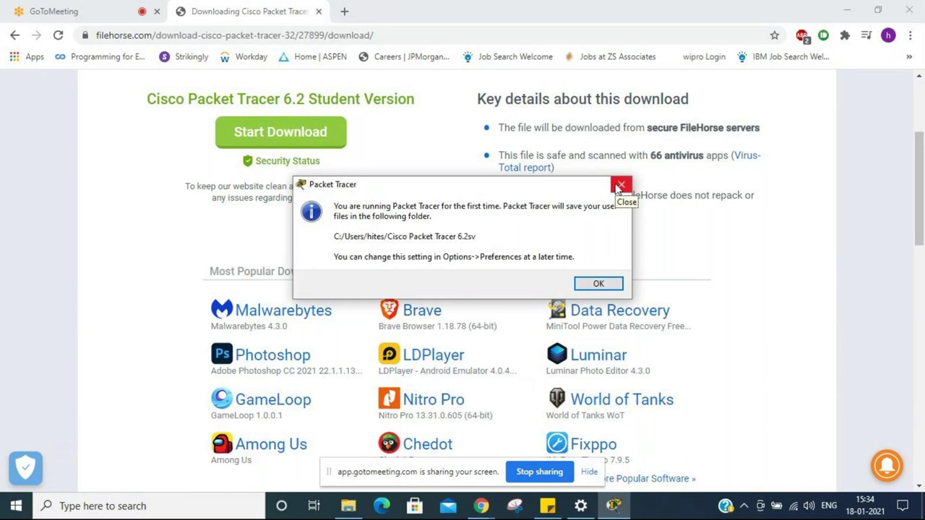
pyautogui.click(625, 187)
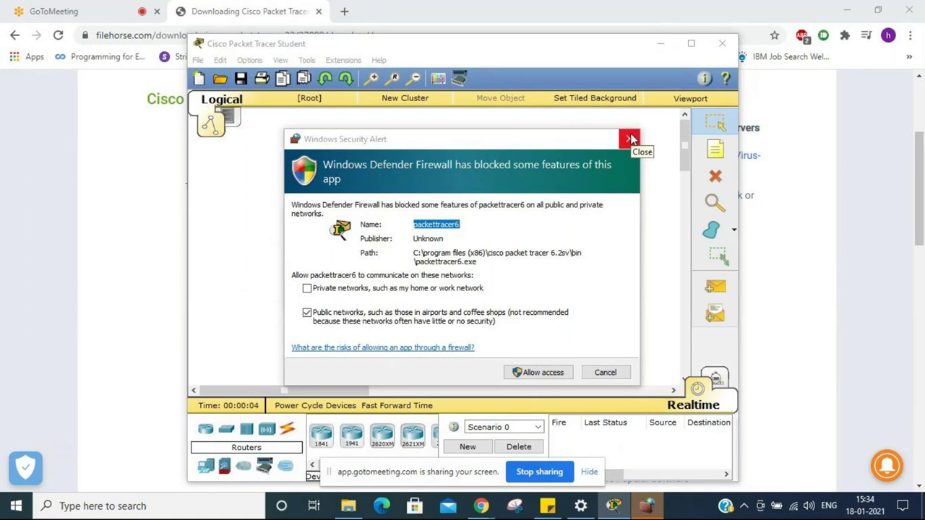
pyautogui.click(631, 138)
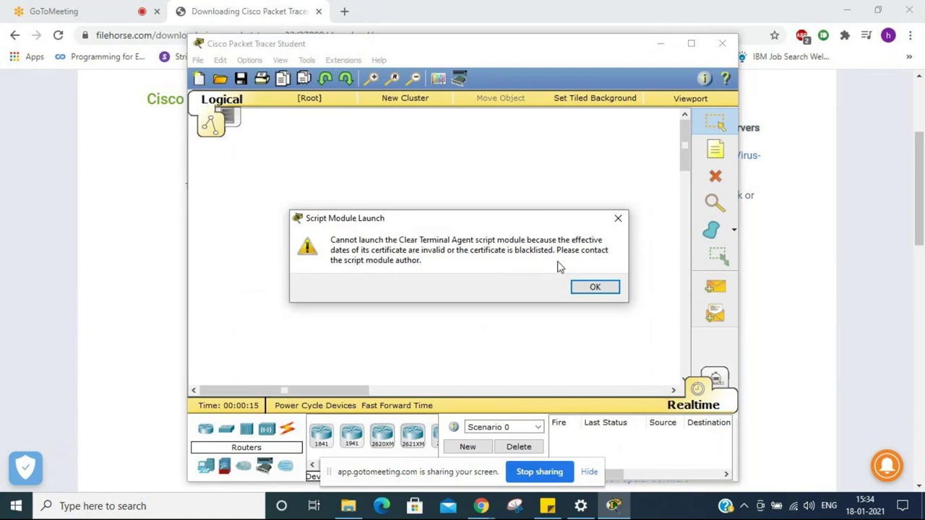
pyautogui.click(618, 218)
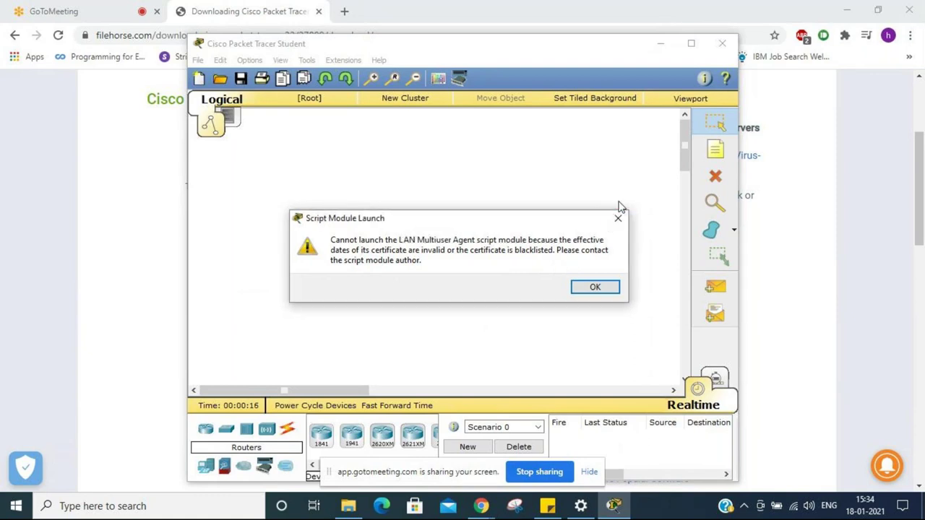
pyautogui.click(617, 219)
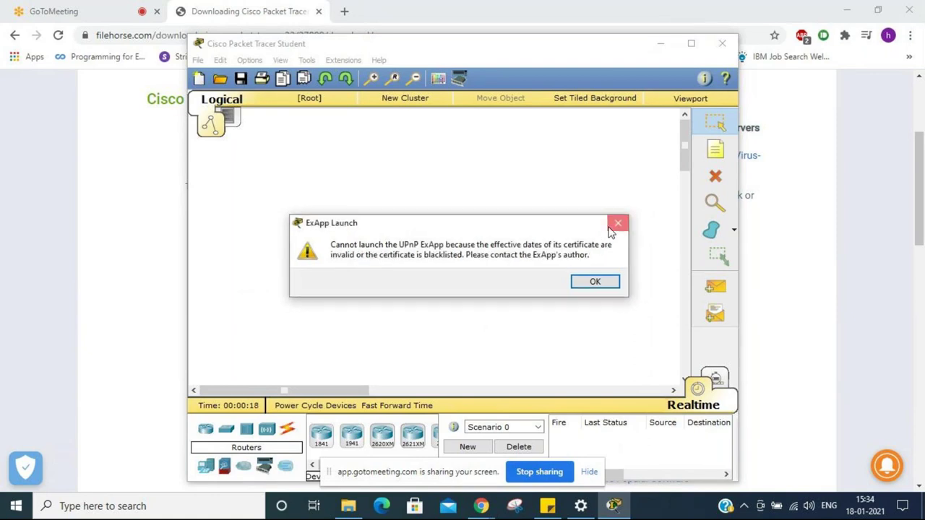
pyautogui.click(611, 227)
pyautogui.click(692, 45)
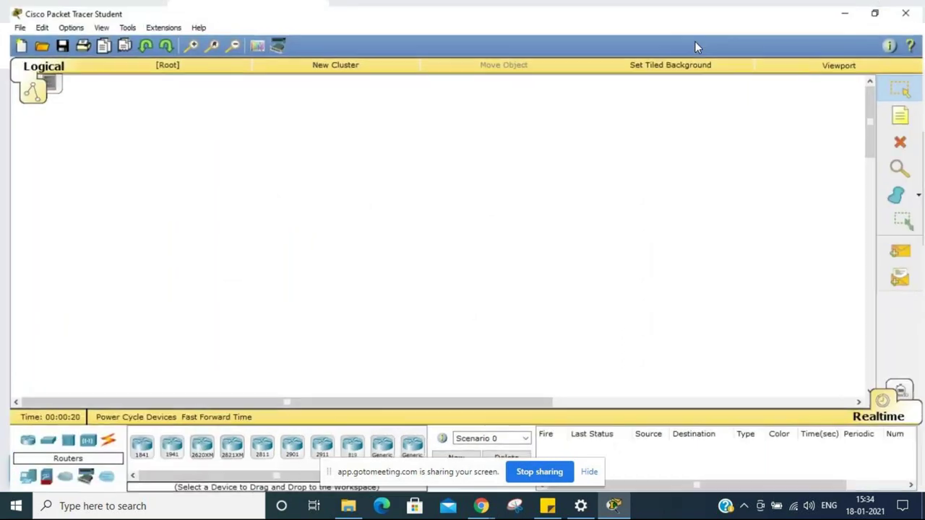
# Step: Place a 2960 switch on the workspace
pyautogui.click(39, 443)
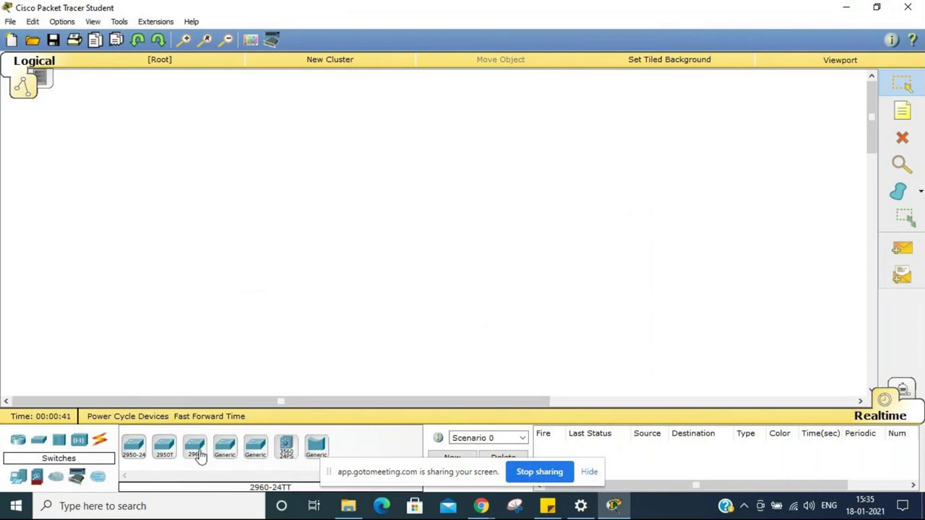
pyautogui.moveTo(199, 457); pyautogui.dragTo(291, 204)
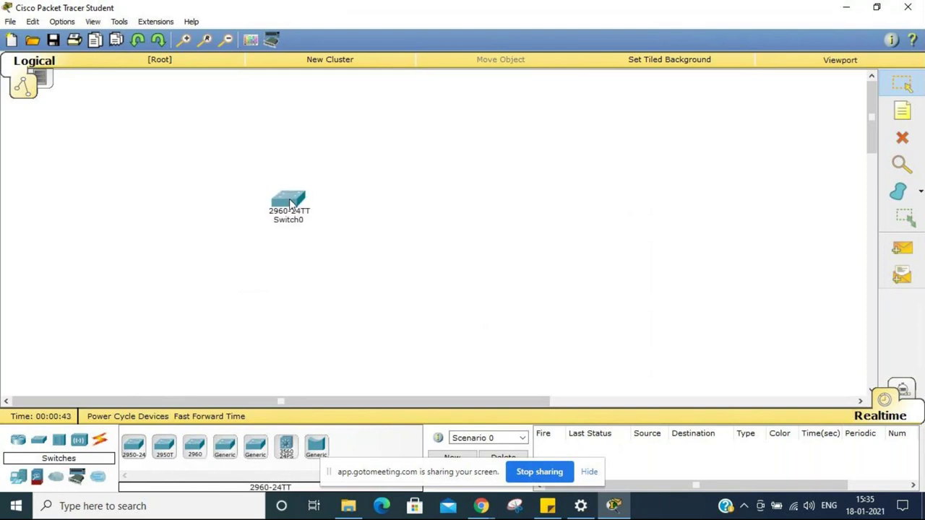
pyautogui.moveTo(289, 202)
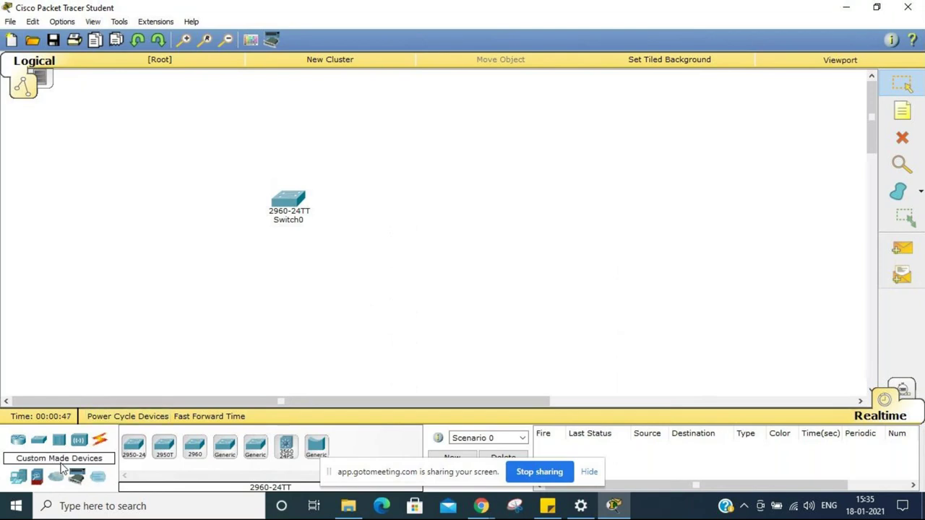
# Step: Add generic PCs PC0 to PC3 and a laptop around the switch
pyautogui.click(19, 479)
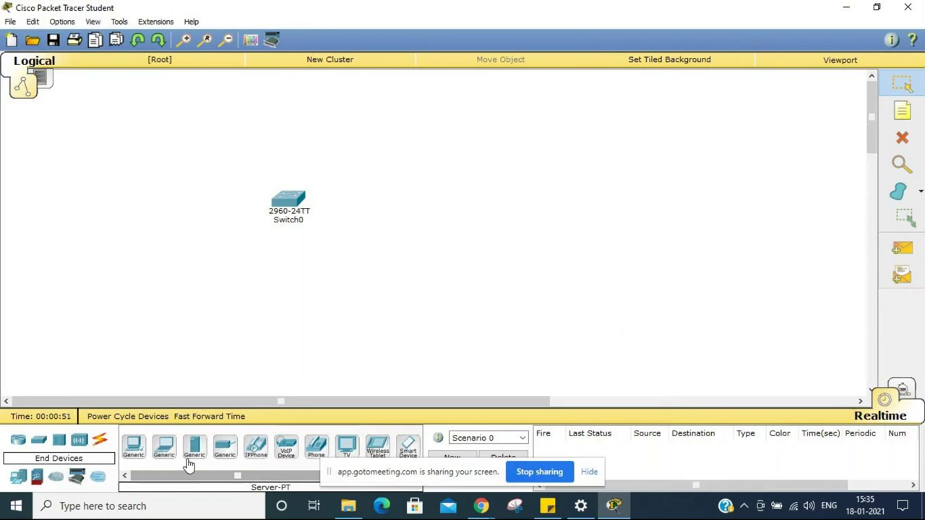
pyautogui.moveTo(133, 449); pyautogui.dragTo(146, 284)
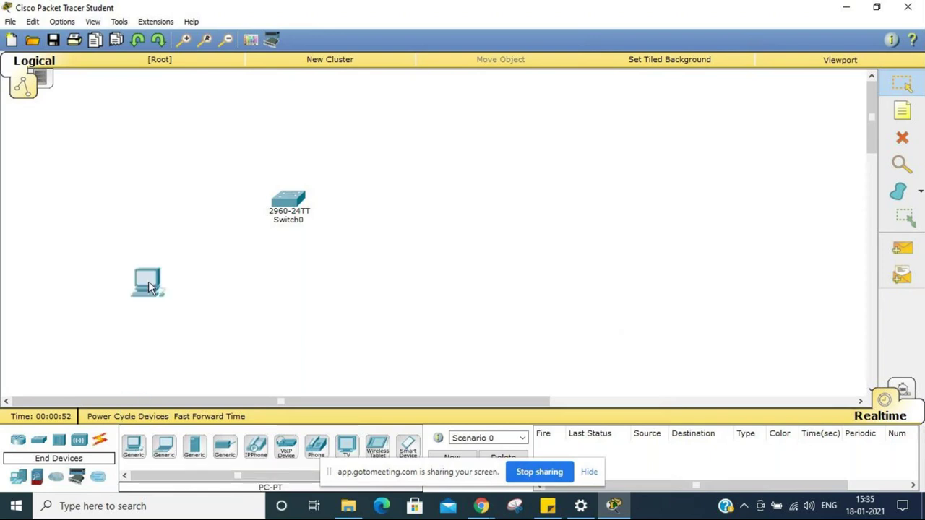
pyautogui.moveTo(132, 444); pyautogui.dragTo(228, 354)
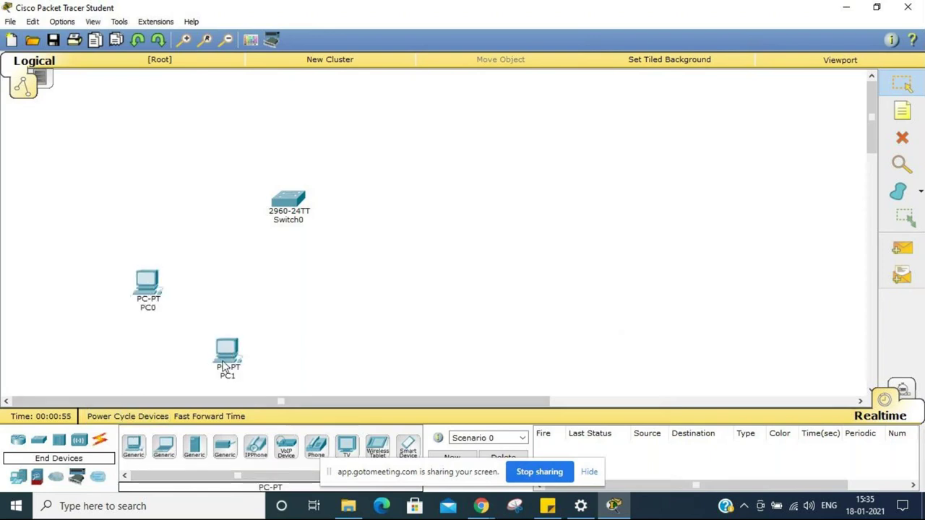
pyautogui.moveTo(133, 449); pyautogui.dragTo(316, 345)
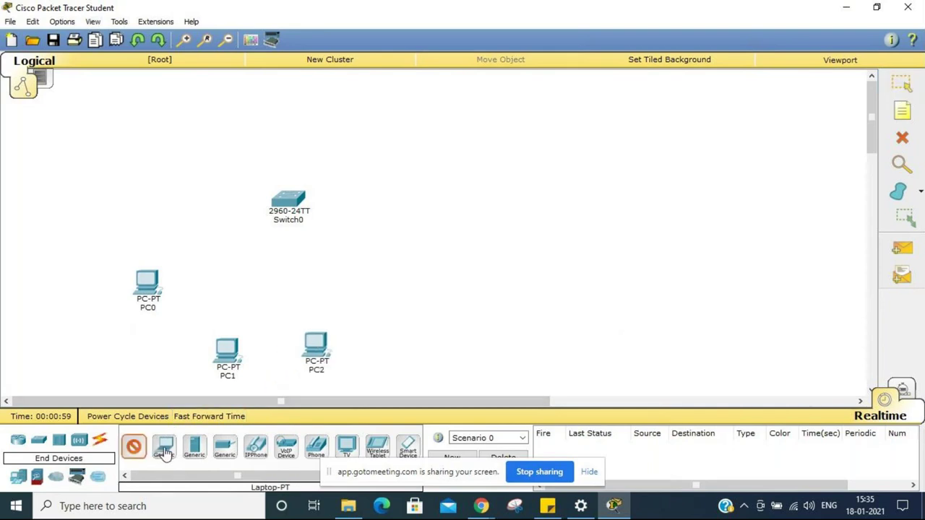
pyautogui.moveTo(164, 452); pyautogui.dragTo(382, 315)
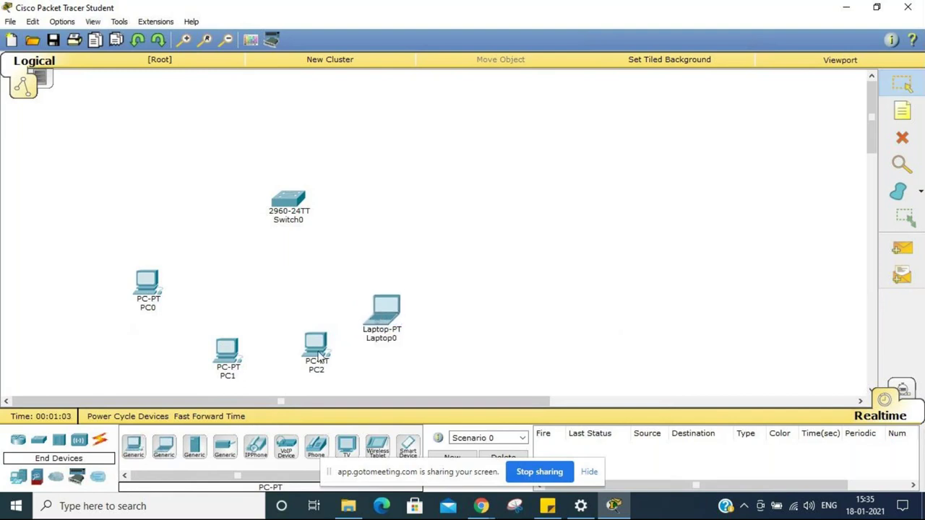
pyautogui.moveTo(234, 366); pyautogui.dragTo(230, 346)
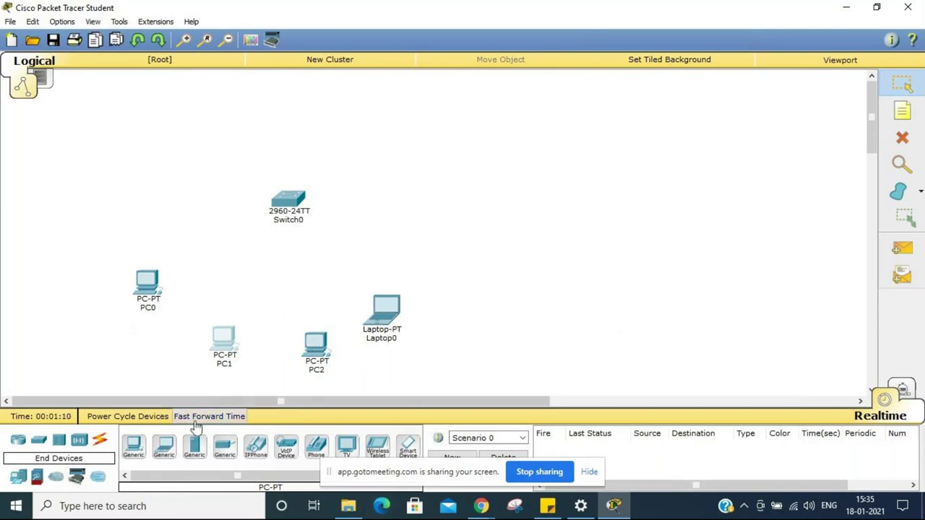
pyautogui.moveTo(321, 354); pyautogui.dragTo(318, 363)
pyautogui.click(456, 329)
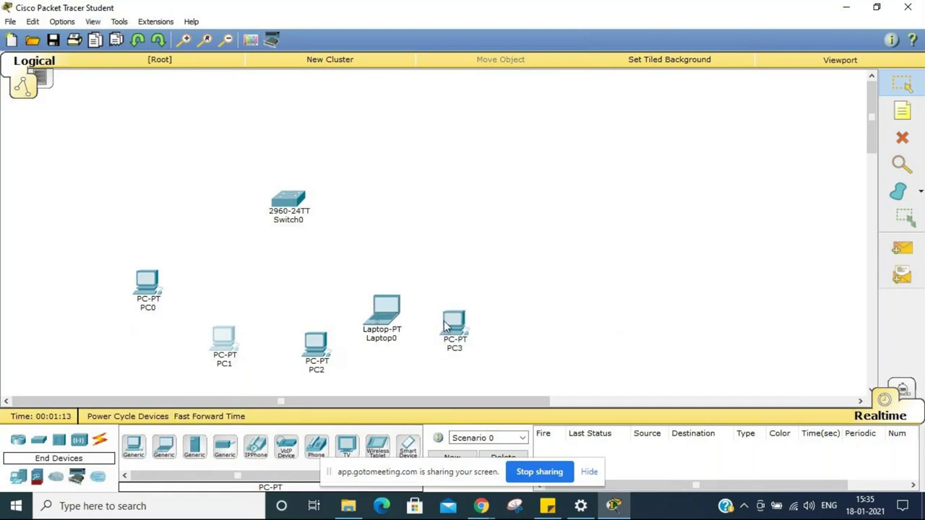
# Step: Reposition Laptop0, then delete it and confirm the deletion
pyautogui.click(394, 309)
pyautogui.click(619, 200)
pyautogui.click(402, 310)
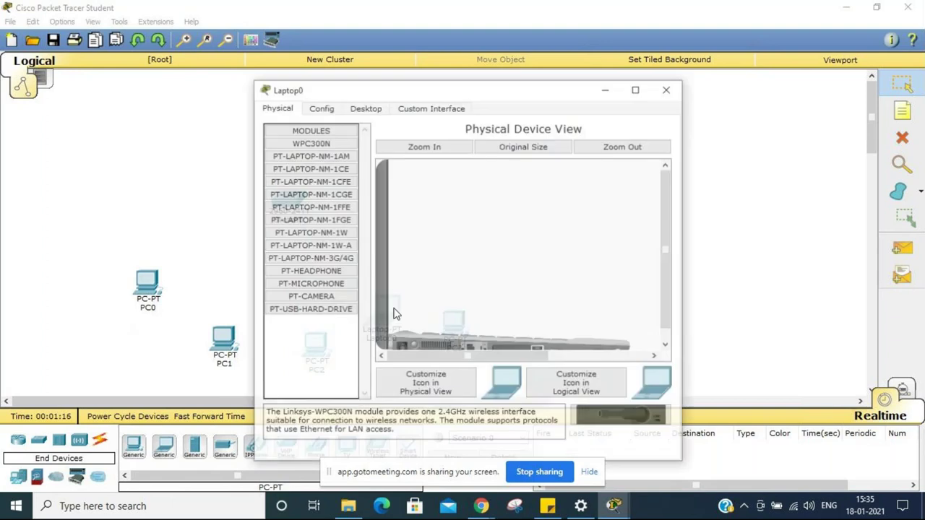
pyautogui.click(666, 89)
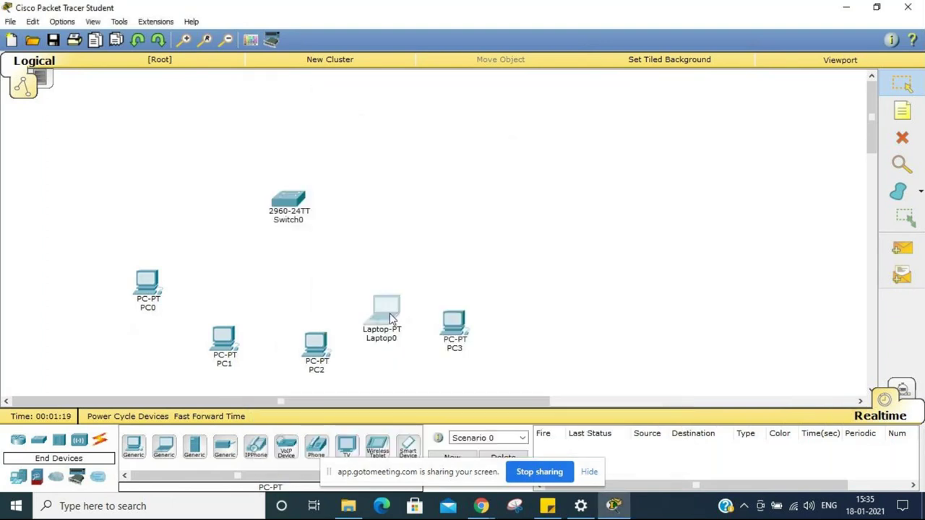
pyautogui.moveTo(387, 318); pyautogui.dragTo(406, 246)
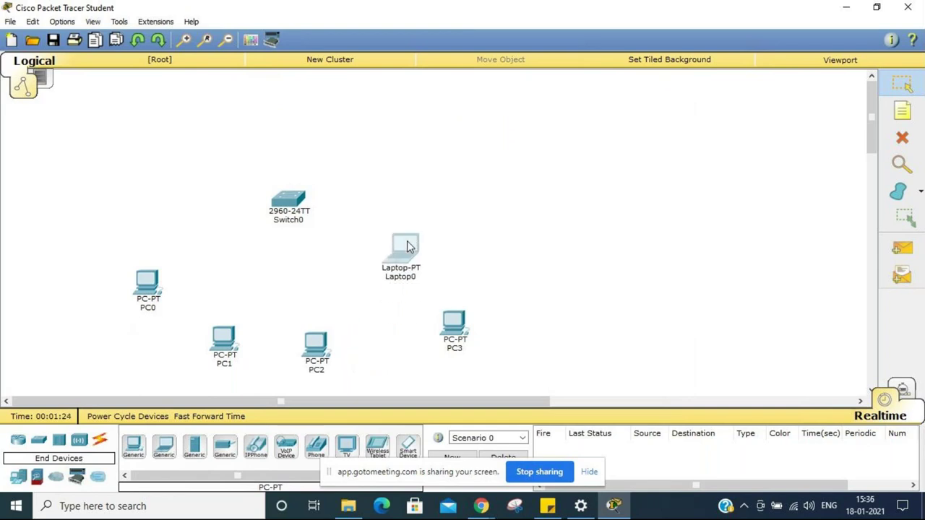
pyautogui.moveTo(407, 246); pyautogui.dragTo(490, 210)
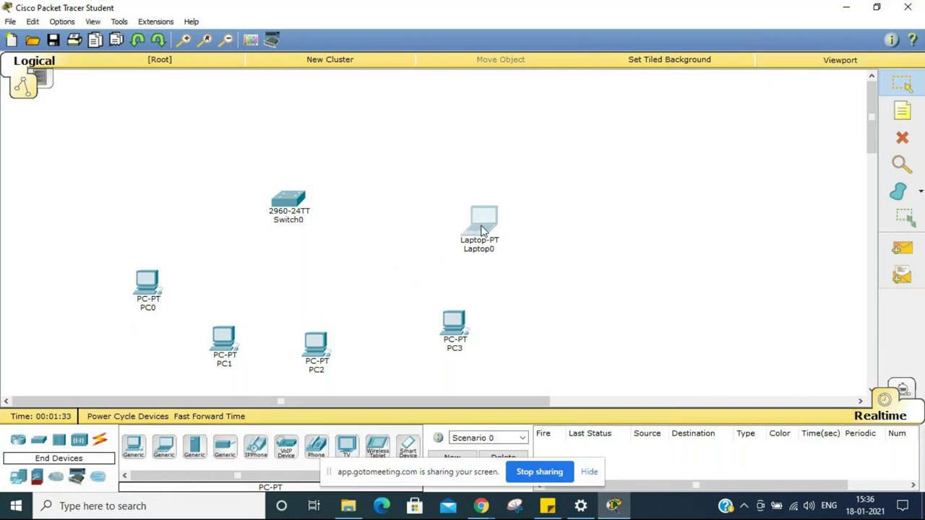
pyautogui.moveTo(481, 229); pyautogui.dragTo(423, 256)
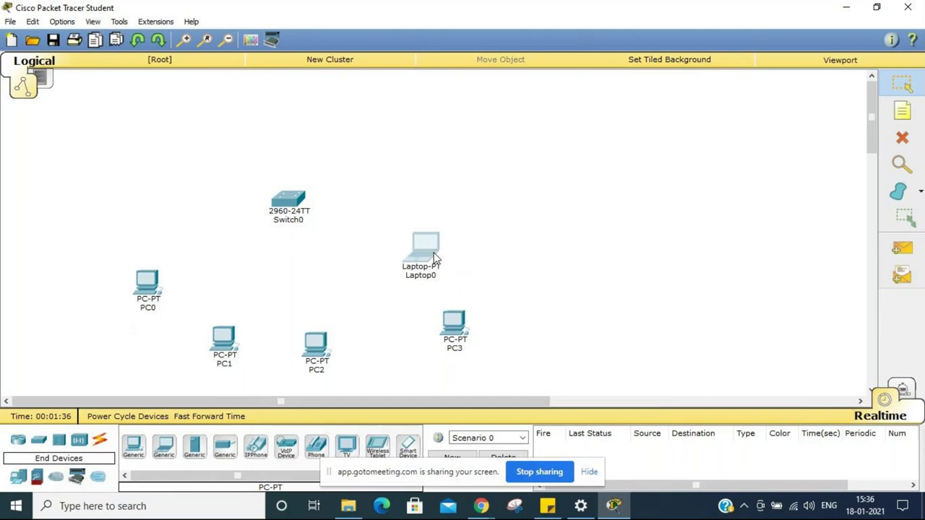
pyautogui.click(905, 138)
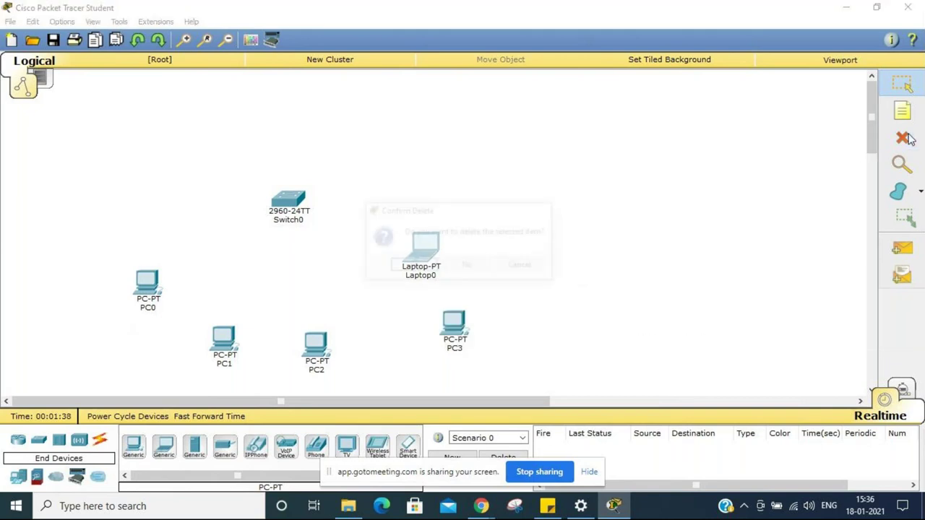
pyautogui.click(414, 267)
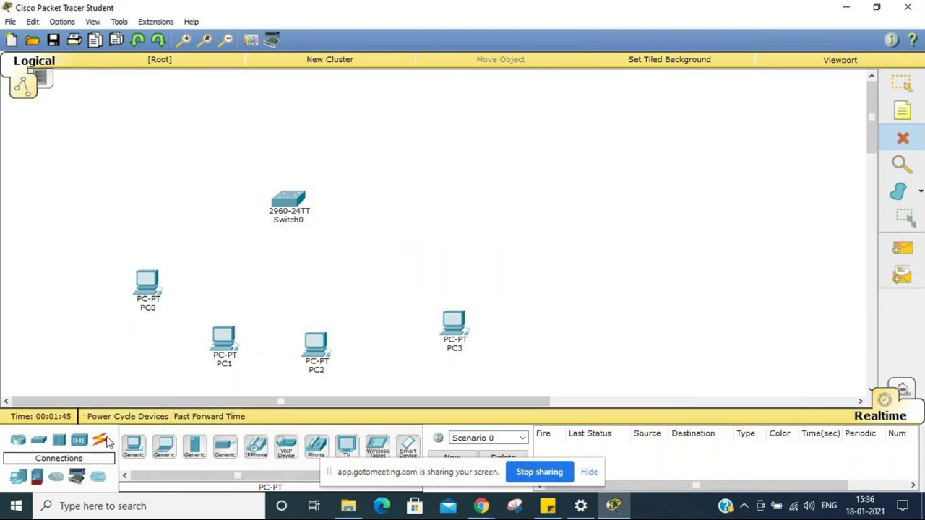
# Step: Connect PC0 and PC1 FastEthernet0 to Switch0 ports with copper straight-through cables
pyautogui.click(101, 440)
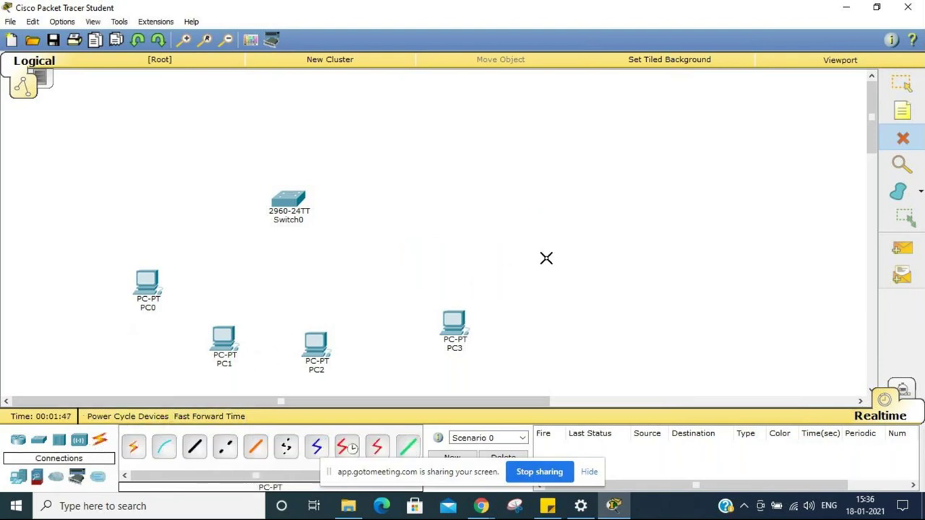
pyautogui.press('Escape')
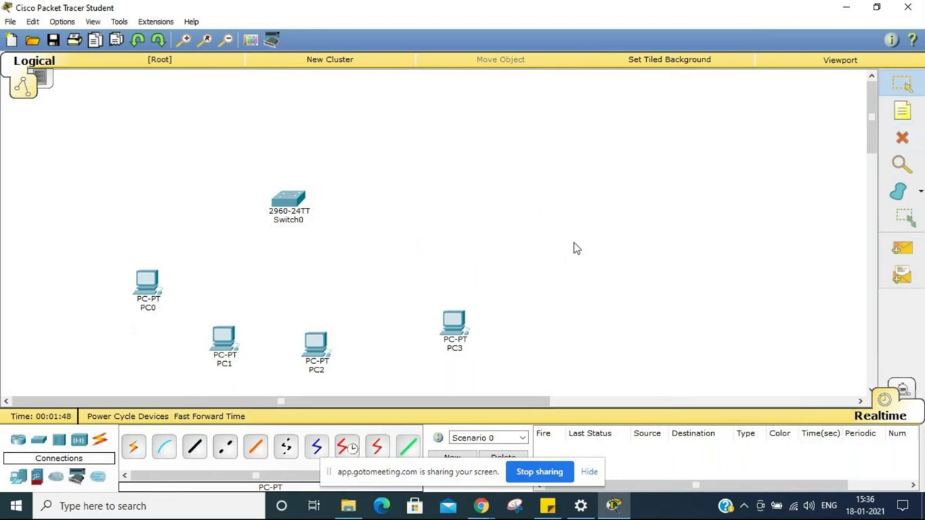
pyautogui.click(195, 448)
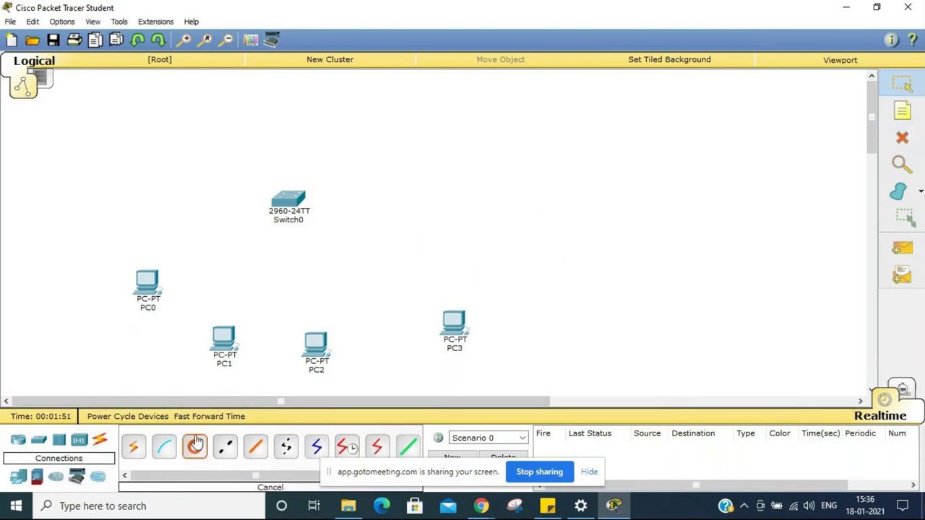
pyautogui.click(152, 279)
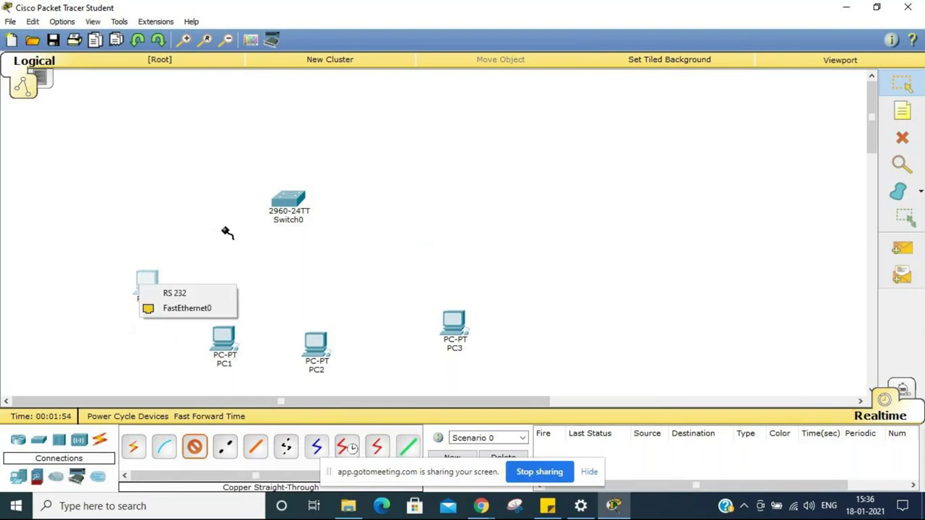
pyautogui.click(179, 308)
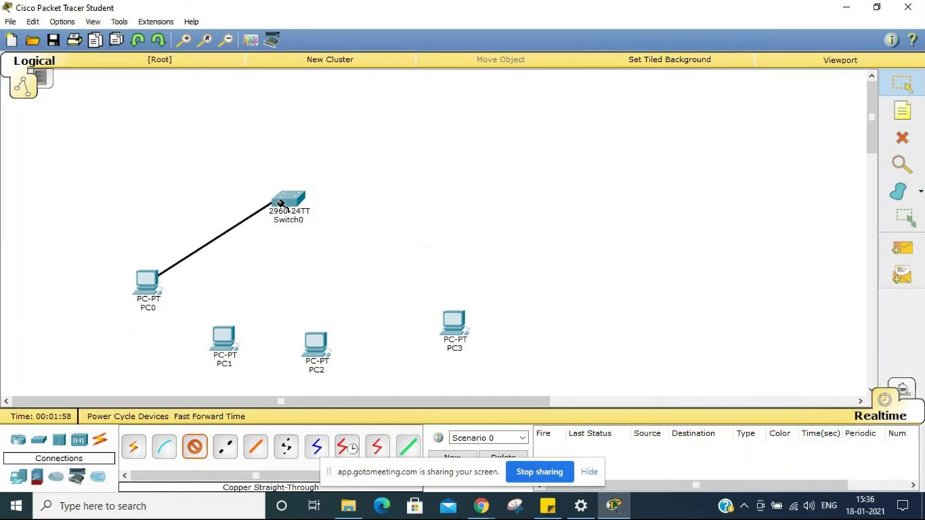
pyautogui.click(287, 200)
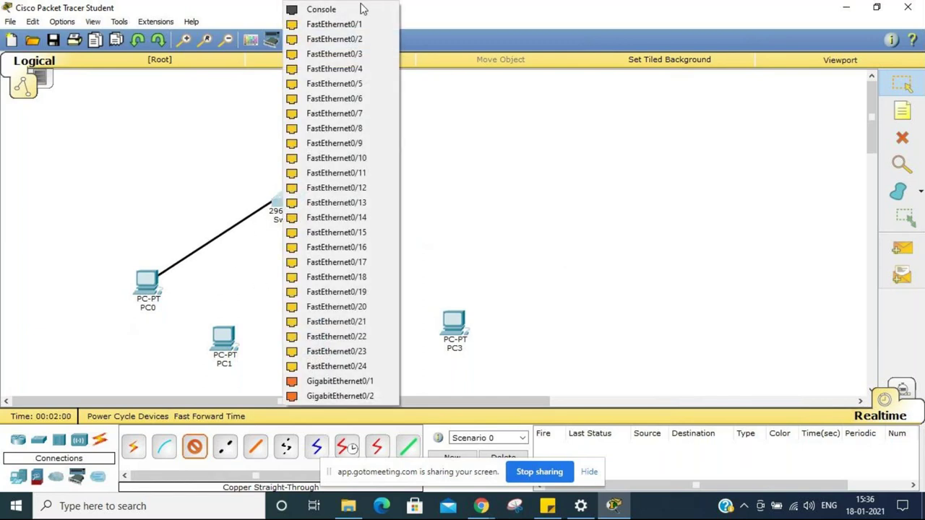
pyautogui.click(354, 25)
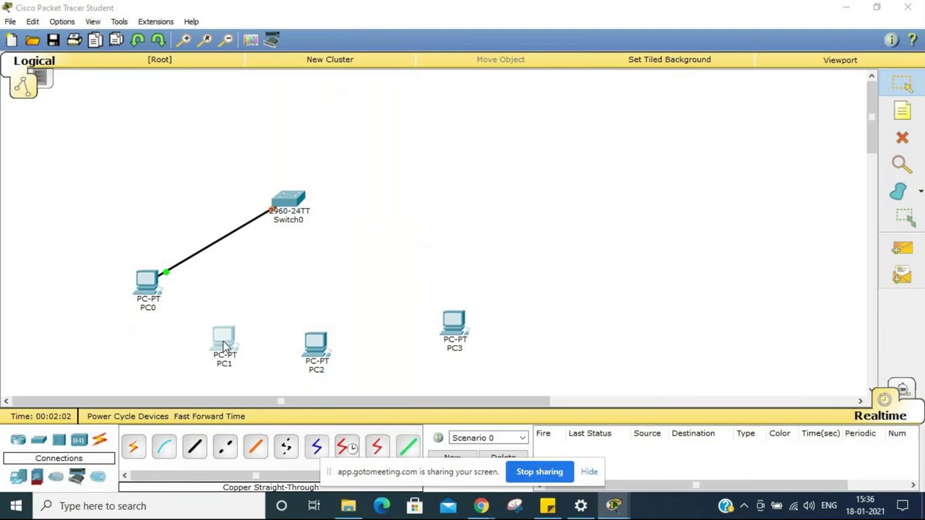
pyautogui.click(224, 346)
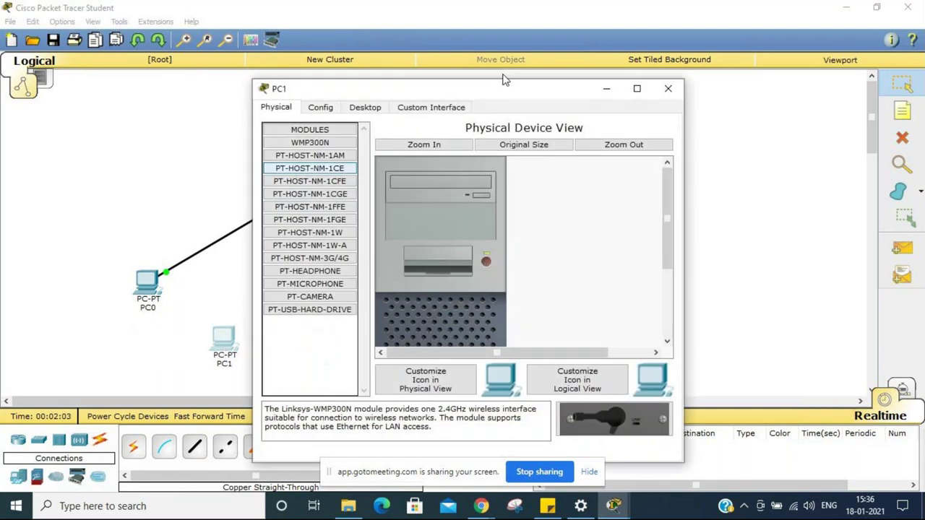
pyautogui.click(667, 89)
pyautogui.click(193, 446)
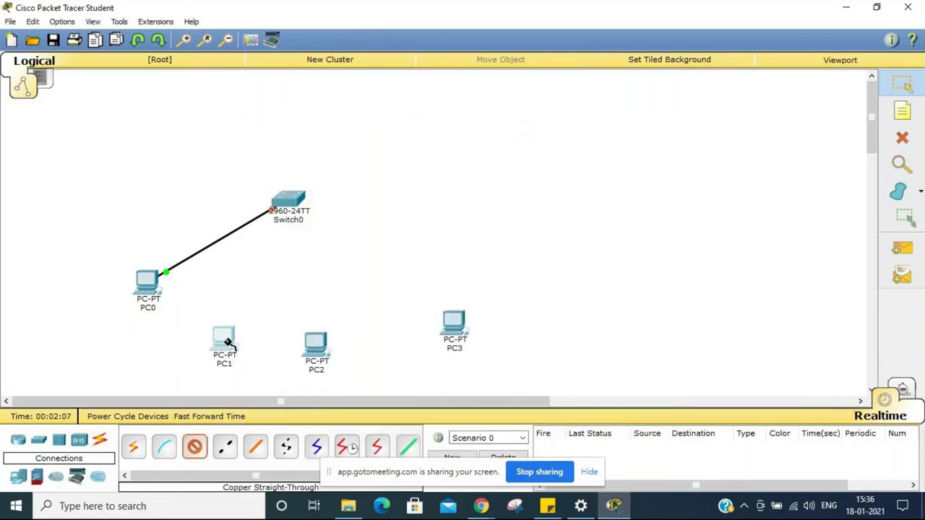
pyautogui.click(228, 343)
pyautogui.click(267, 362)
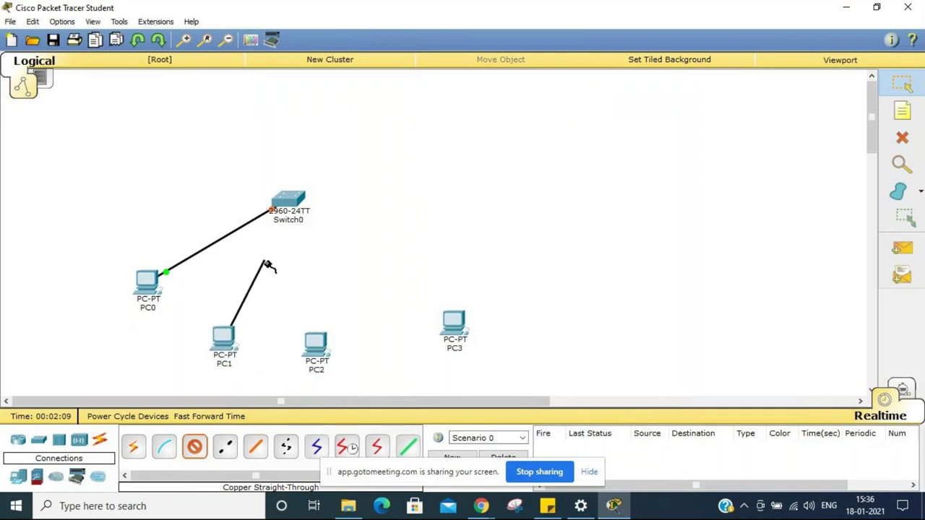
pyautogui.click(287, 208)
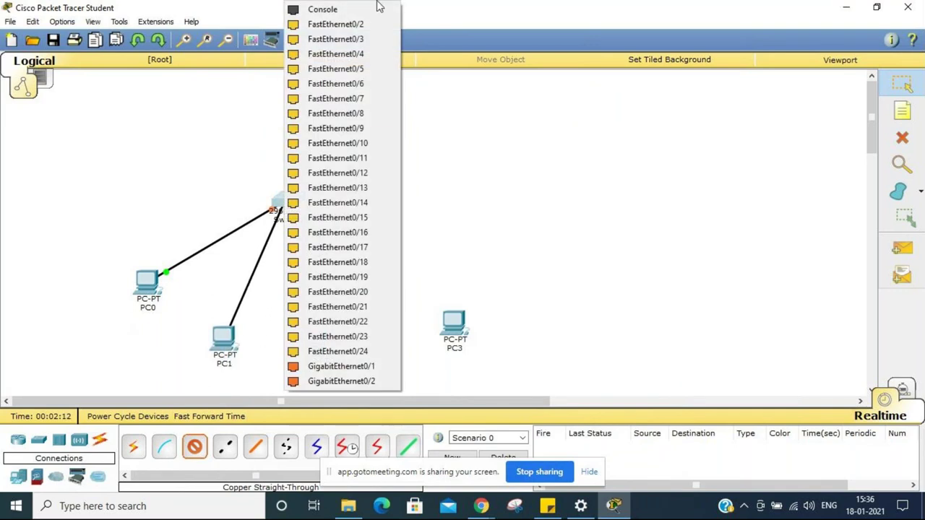
pyautogui.click(361, 26)
# Step: Connect PC2 and PC3 FastEthernet0 to free Switch0 ports with copper straight-through cables
pyautogui.click(315, 346)
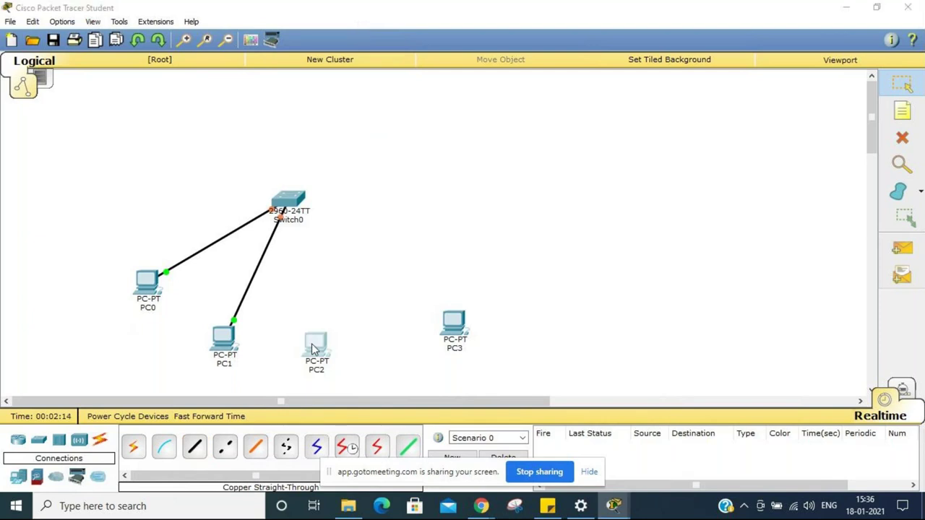
pyautogui.click(667, 89)
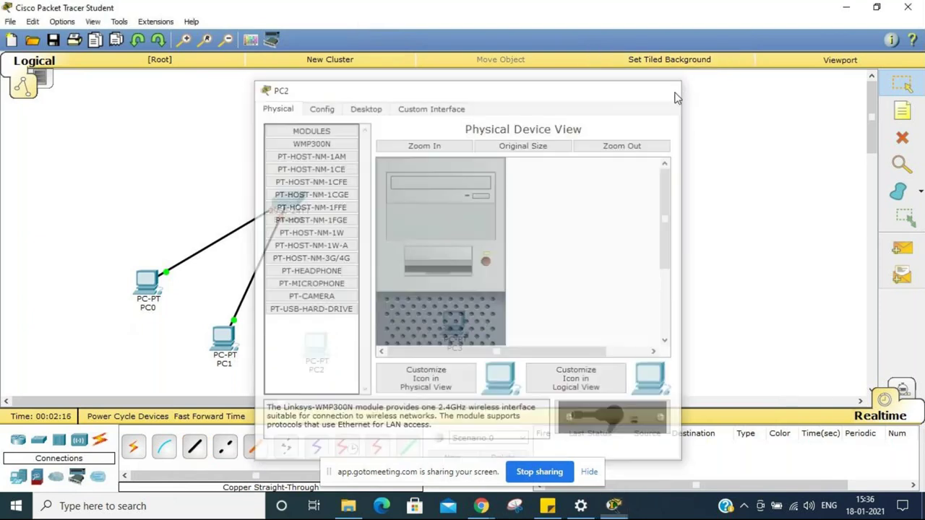
pyautogui.click(194, 446)
pyautogui.click(316, 339)
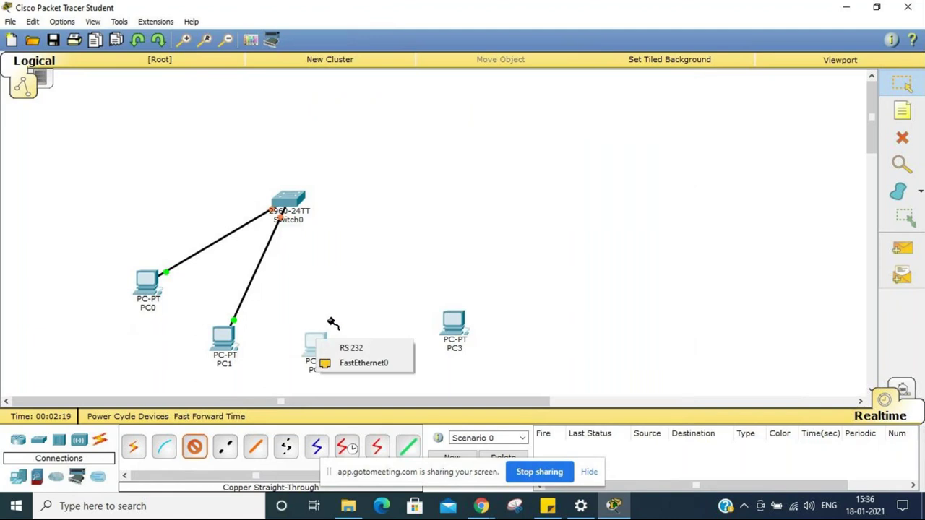
pyautogui.click(339, 363)
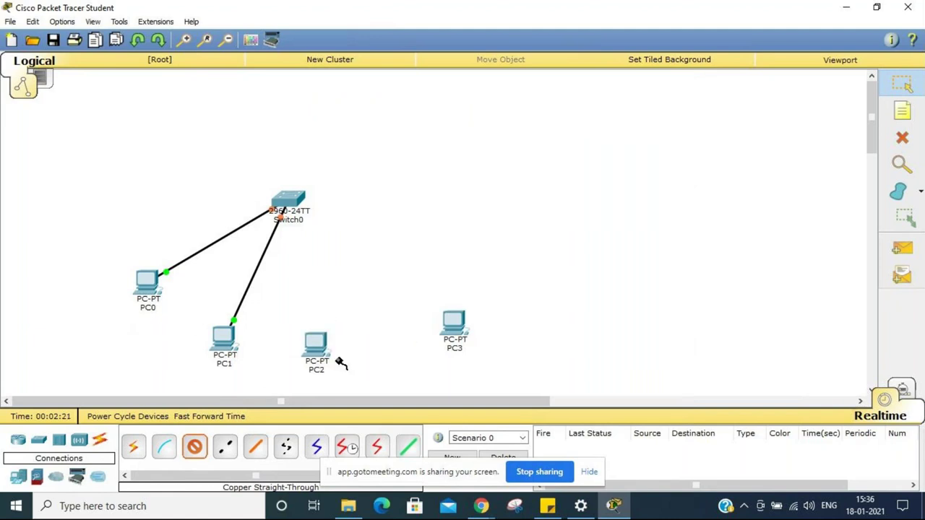
pyautogui.click(292, 201)
pyautogui.click(297, 202)
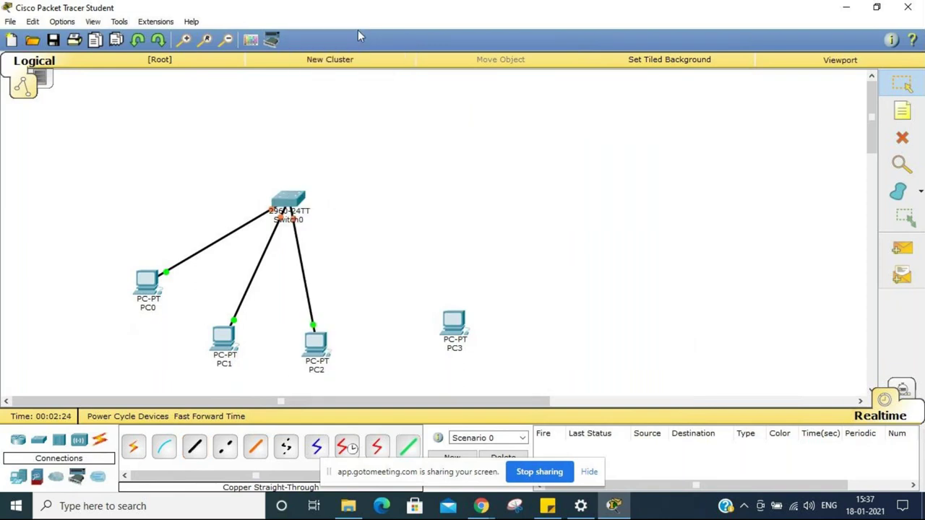
pyautogui.click(451, 339)
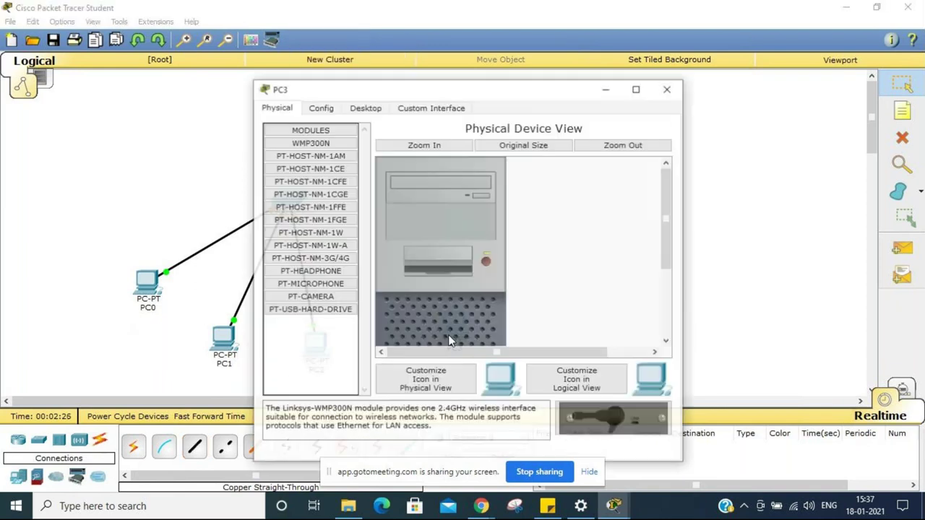
pyautogui.click(666, 88)
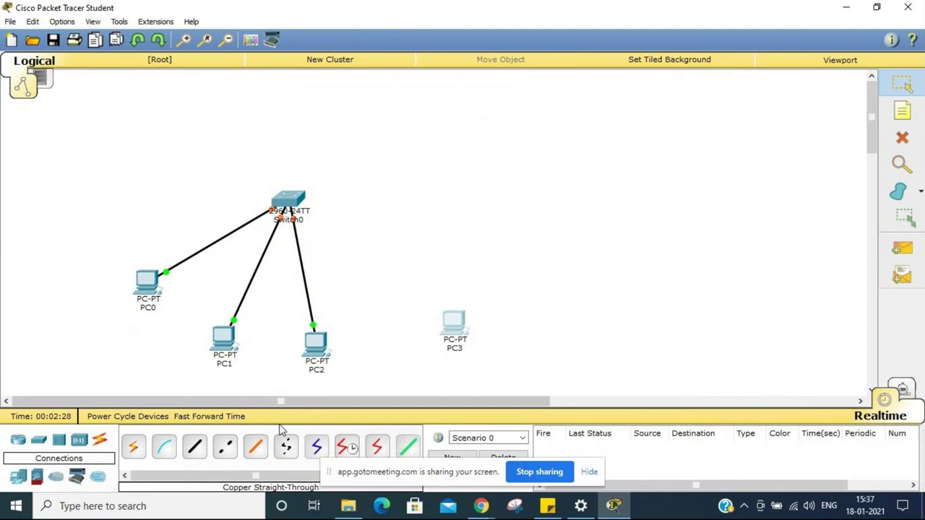
pyautogui.click(197, 446)
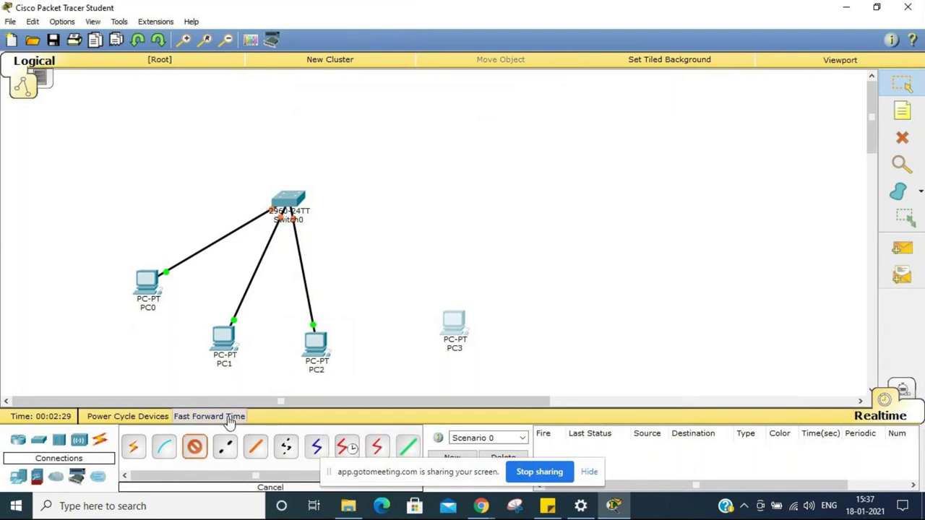
pyautogui.click(444, 325)
pyautogui.click(466, 345)
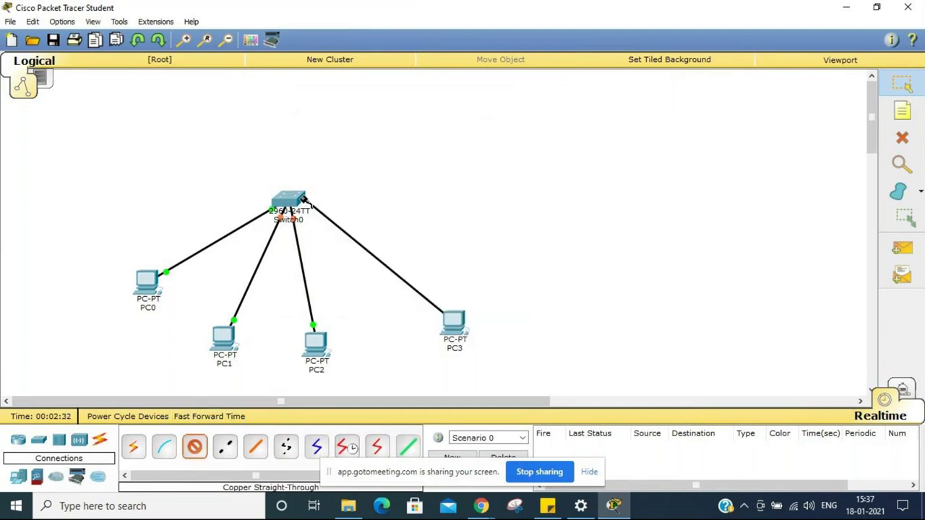
pyautogui.click(292, 202)
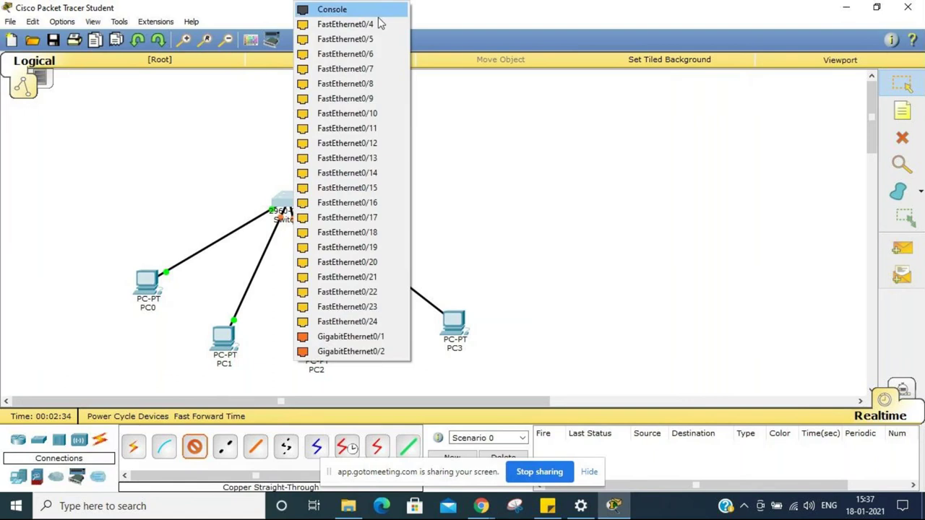
pyautogui.click(377, 25)
# Step: Rearrange PC0, PC1 and PC3 on the canvas
pyautogui.moveTo(150, 279); pyautogui.dragTo(151, 313)
pyautogui.moveTo(228, 330); pyautogui.dragTo(245, 349)
pyautogui.moveTo(457, 331); pyautogui.dragTo(432, 311)
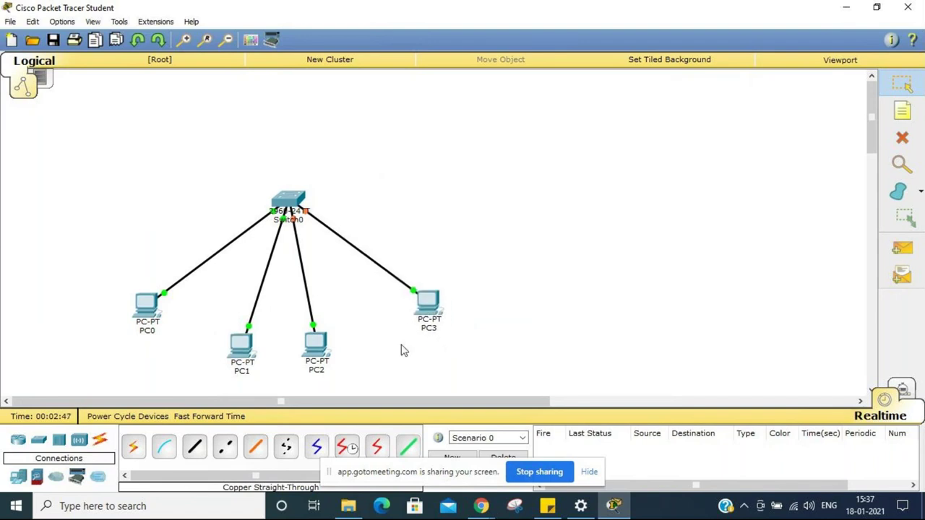
pyautogui.click(143, 312)
# Step: Enter PC0's static IP address and subnet mask in its IP Configuration
pyautogui.click(372, 109)
pyautogui.click(309, 169)
pyautogui.click(409, 184)
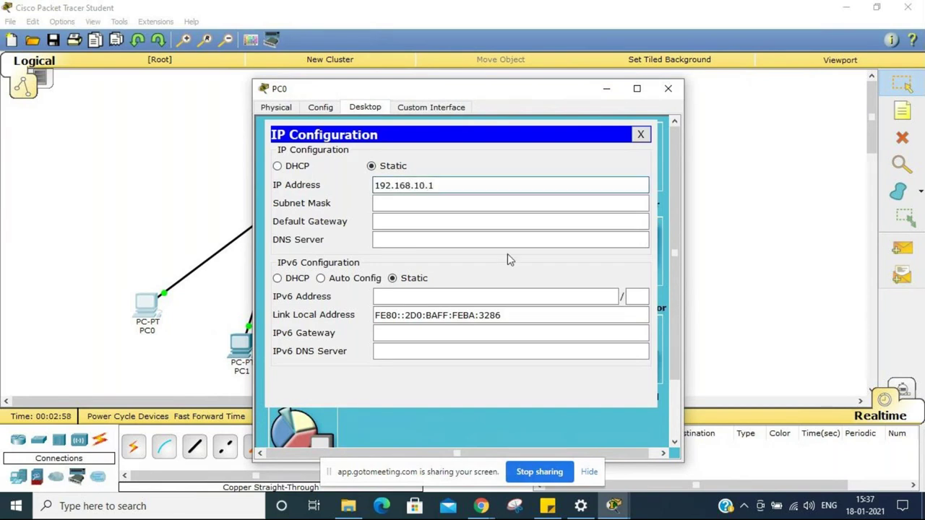
pyautogui.click(626, 203)
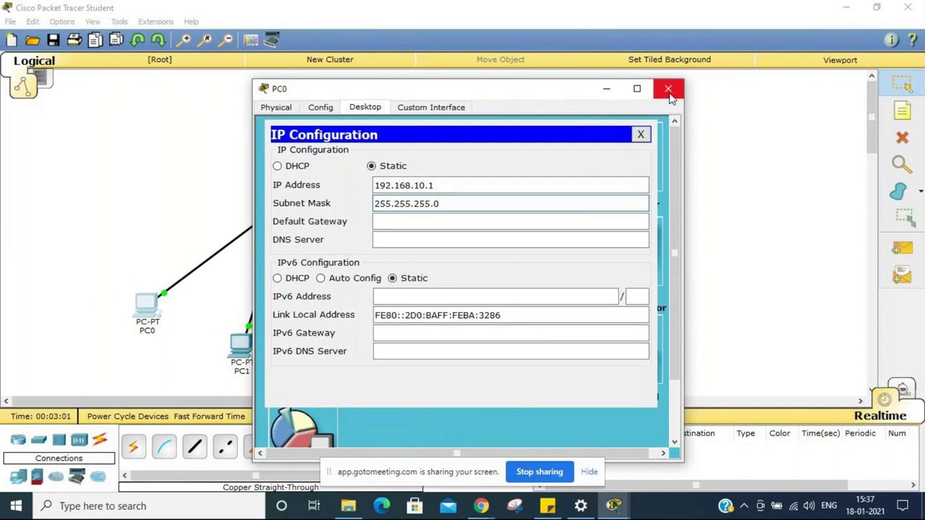
pyautogui.click(640, 134)
pyautogui.click(667, 89)
# Step: Give PC1 static IP 192.168.10.2 with the default mask 255.255.255.0
pyautogui.click(242, 345)
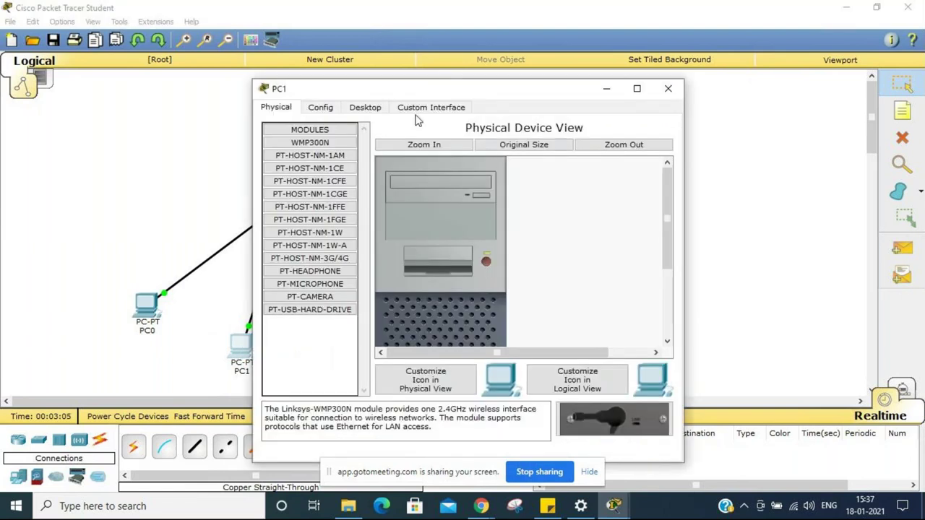
pyautogui.click(365, 107)
pyautogui.click(303, 167)
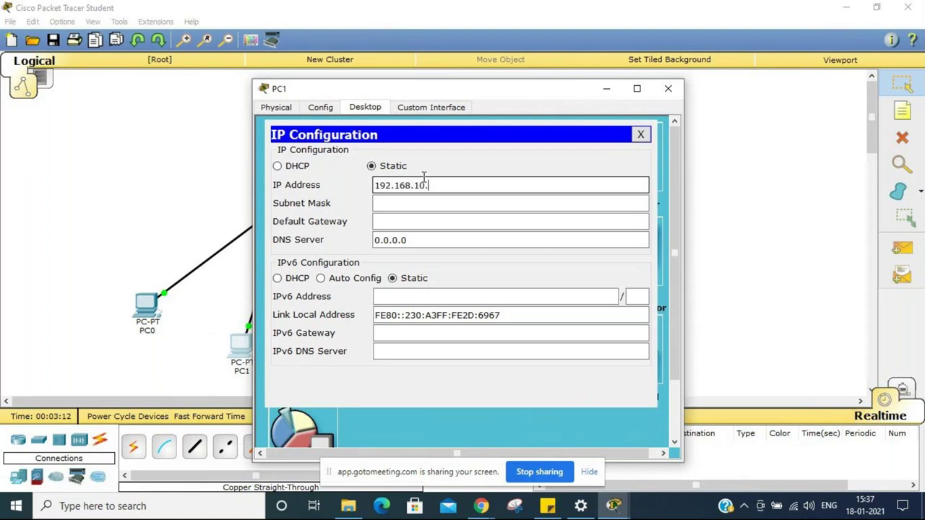
pyautogui.click(446, 201)
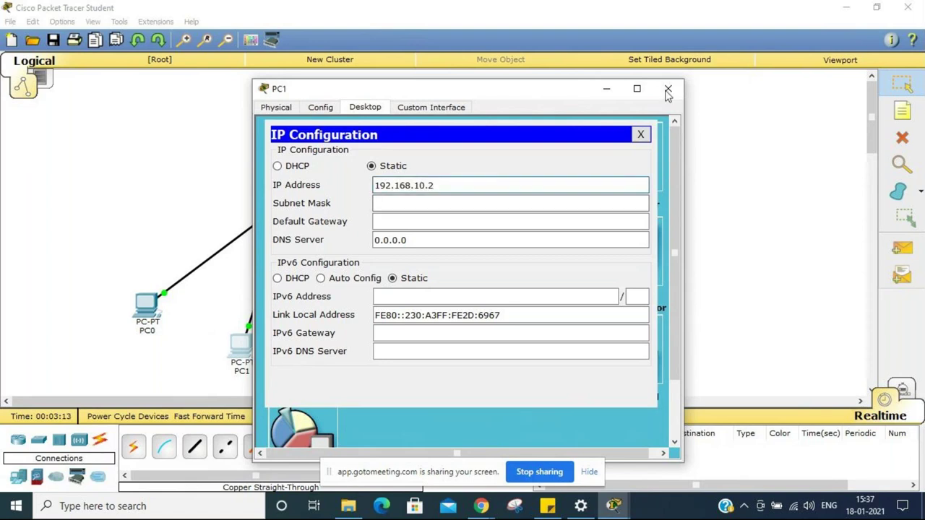
pyautogui.click(528, 204)
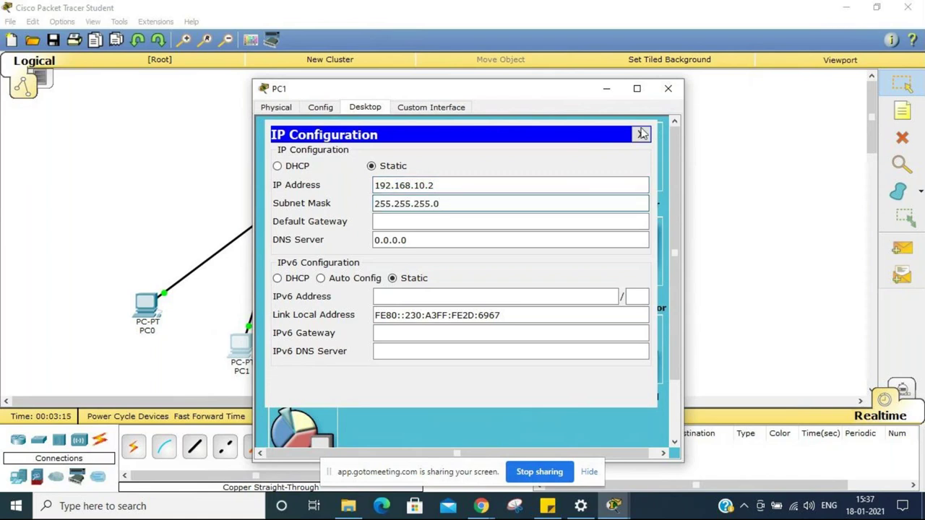
pyautogui.click(642, 134)
pyautogui.click(667, 88)
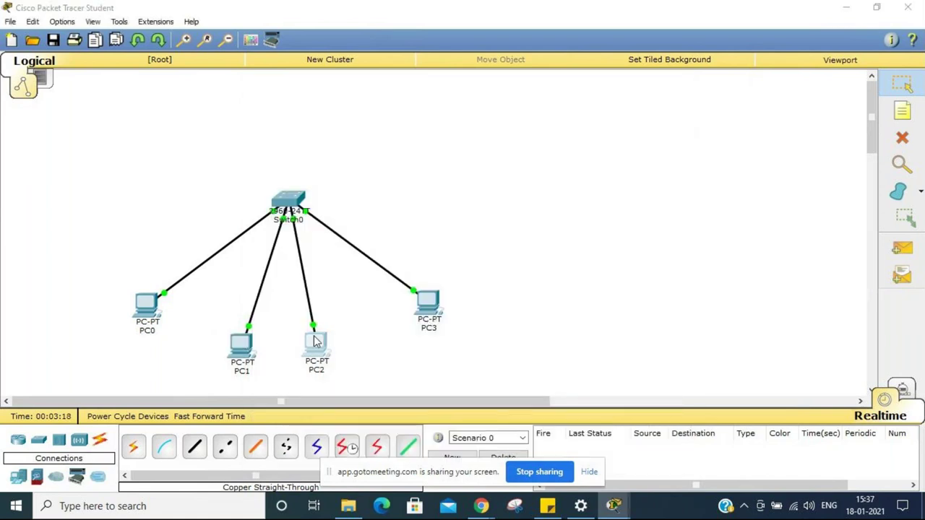
# Step: Give PC2 static IP 192.168.10.3 with subnet mask 255.255.255.0
pyautogui.click(314, 341)
pyautogui.click(365, 107)
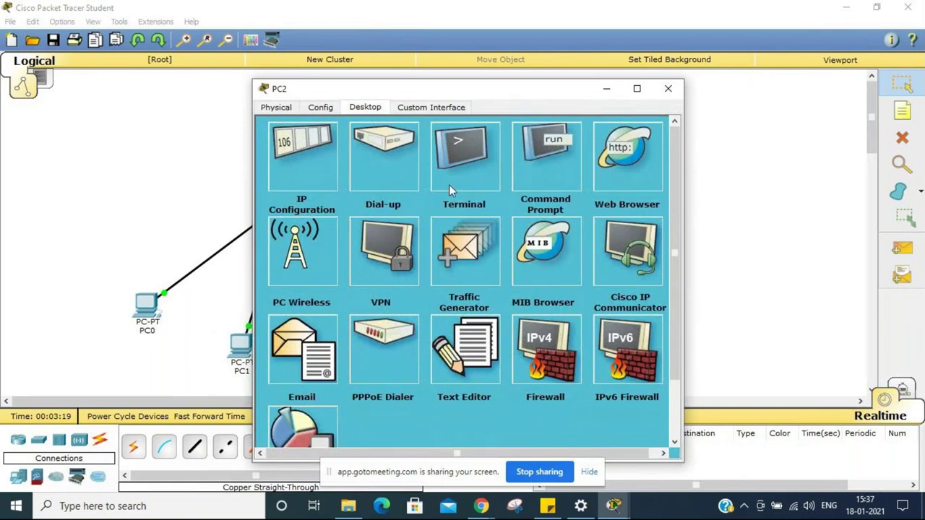
pyautogui.click(305, 168)
pyautogui.click(426, 184)
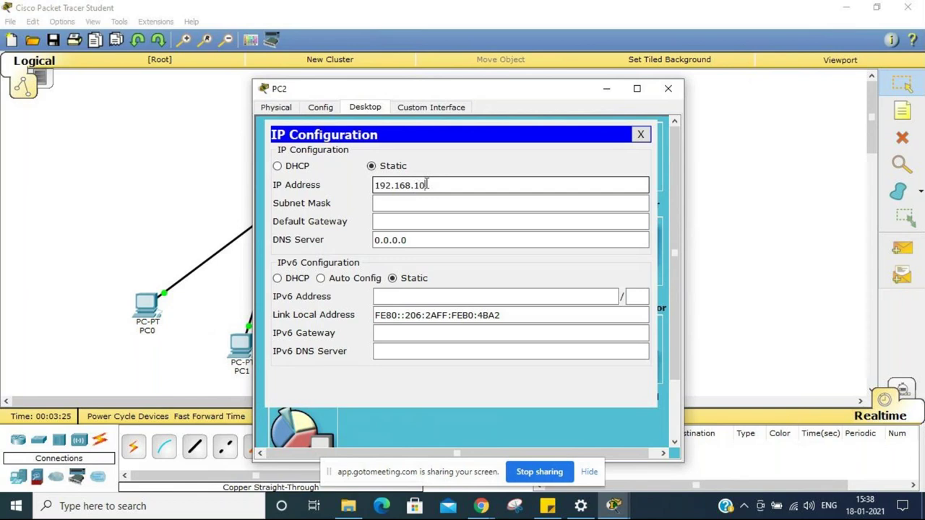
pyautogui.click(419, 203)
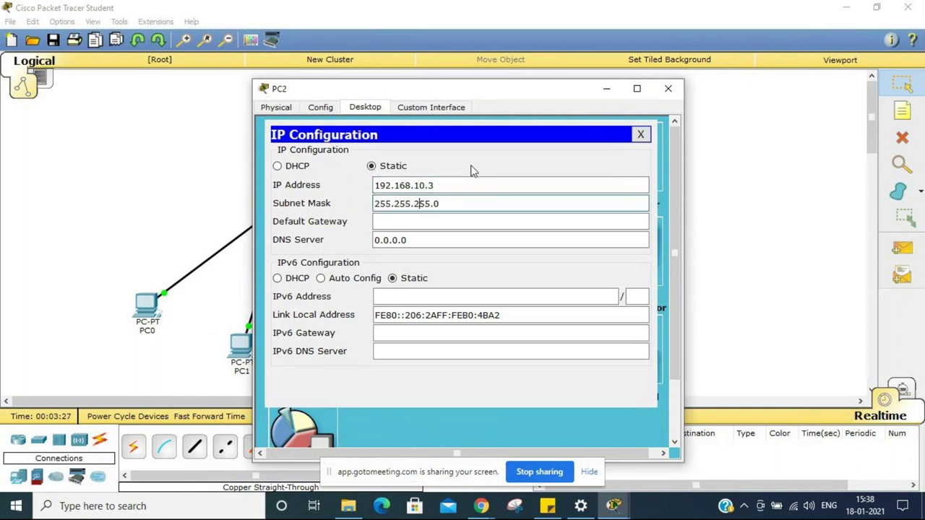
pyautogui.click(640, 134)
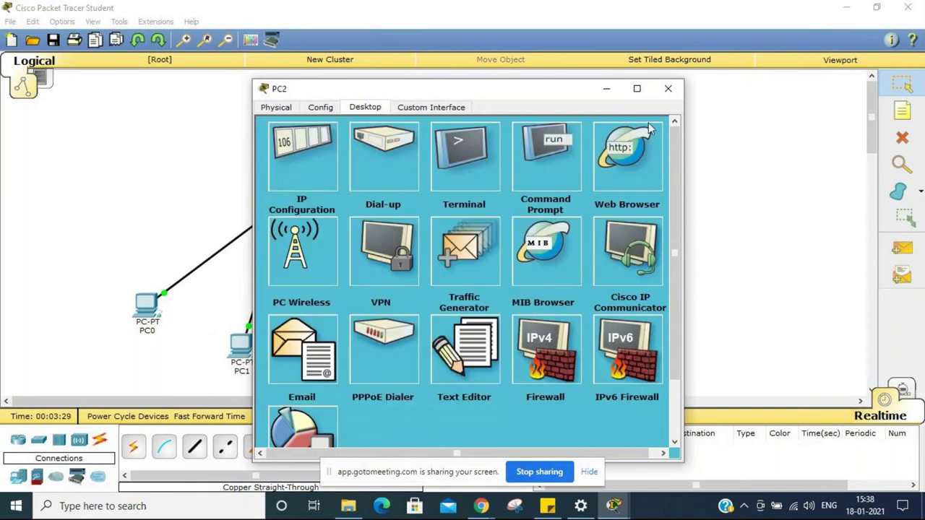
pyautogui.click(668, 89)
# Step: Give PC3 static IP 192.168.10.4 with subnet mask 255.255.255.0
pyautogui.click(428, 303)
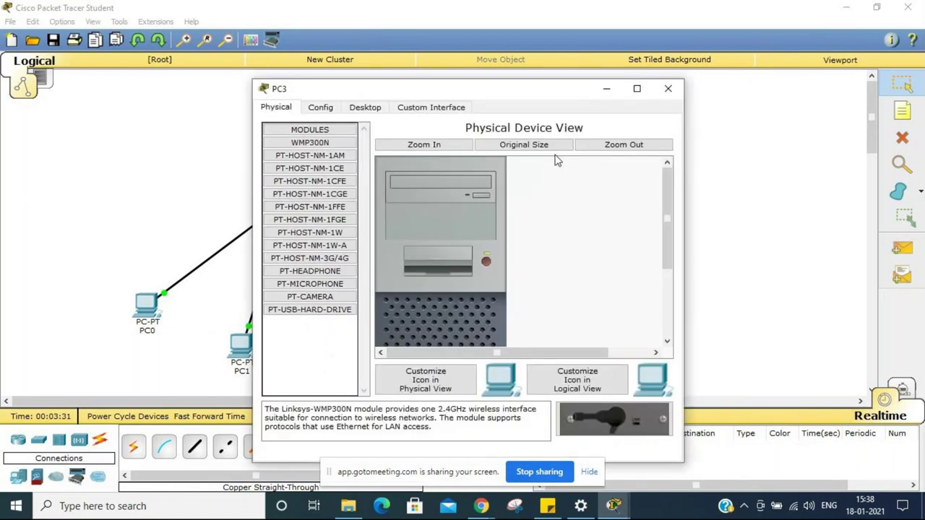
pyautogui.click(378, 108)
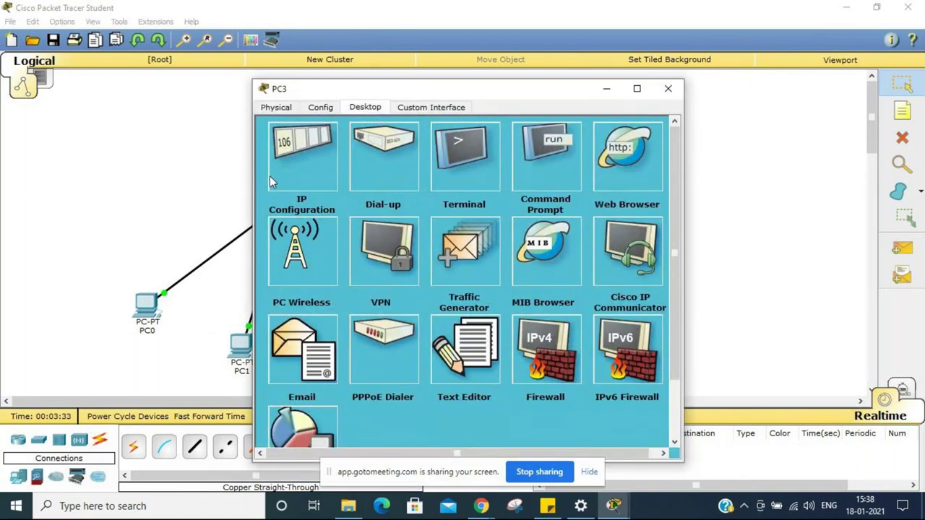
pyautogui.click(270, 181)
pyautogui.click(401, 186)
pyautogui.write('192.168.10.4')
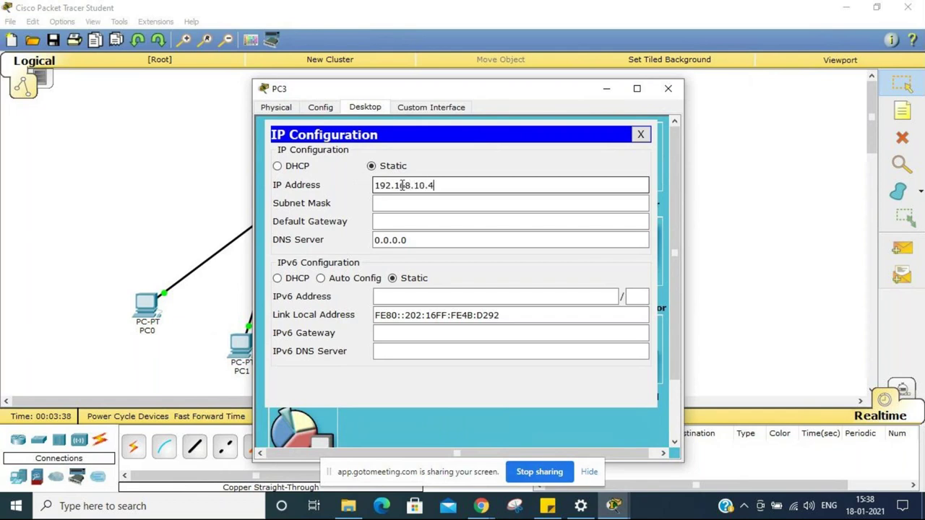
pyautogui.click(406, 203)
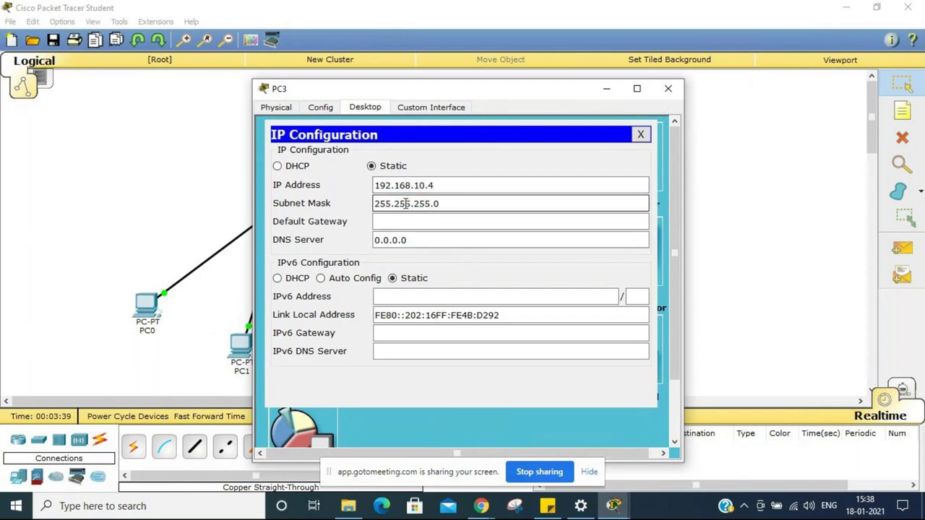
pyautogui.click(640, 135)
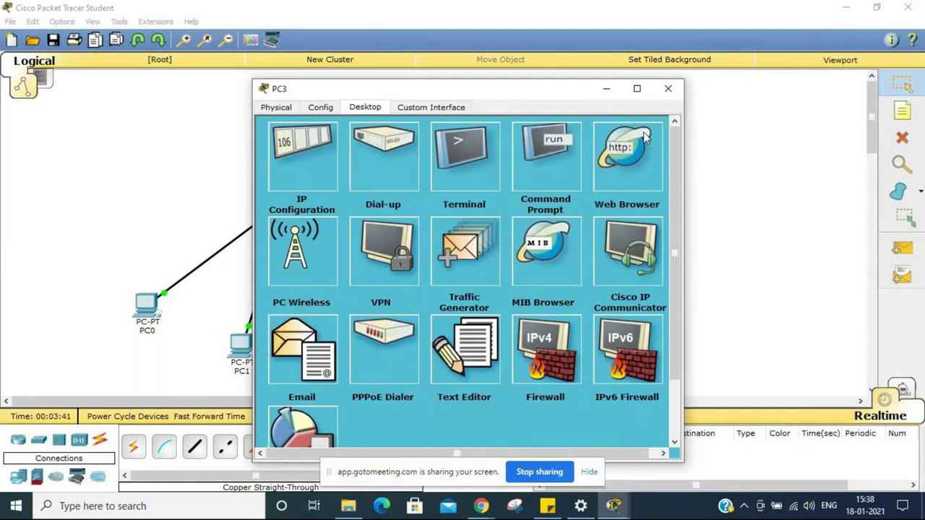
pyautogui.click(668, 88)
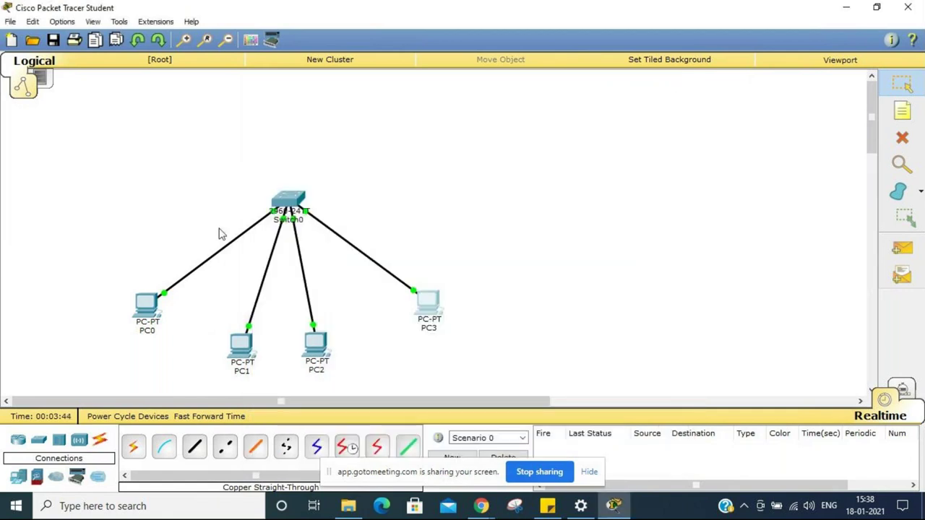
# Step: From PC0's Command Prompt, ping 192.168.10.4
pyautogui.click(139, 322)
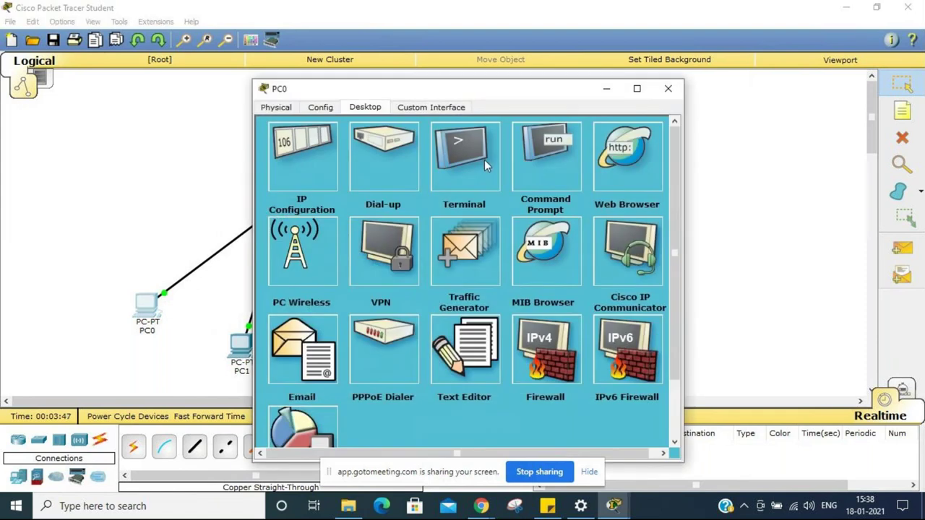
pyautogui.click(537, 170)
pyautogui.write('ping ')
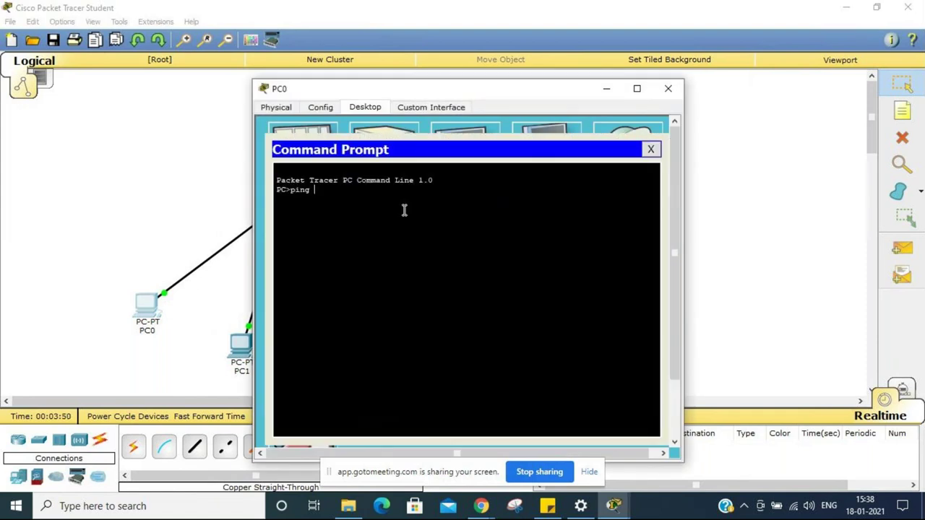
pyautogui.write('192.168.10.4')
pyautogui.press('Return')
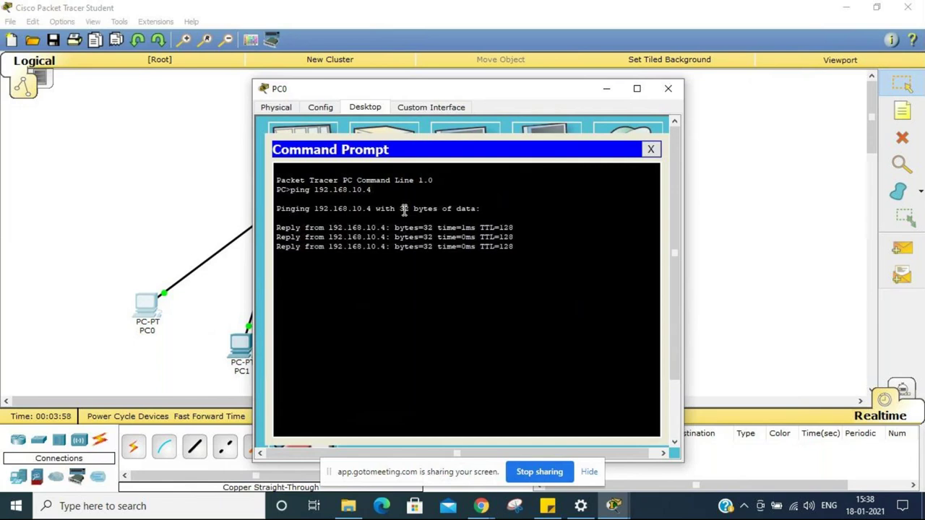
# Step: Ping 192.168.10.3 and 192.168.10.2 from PC0
pyautogui.press('Up')
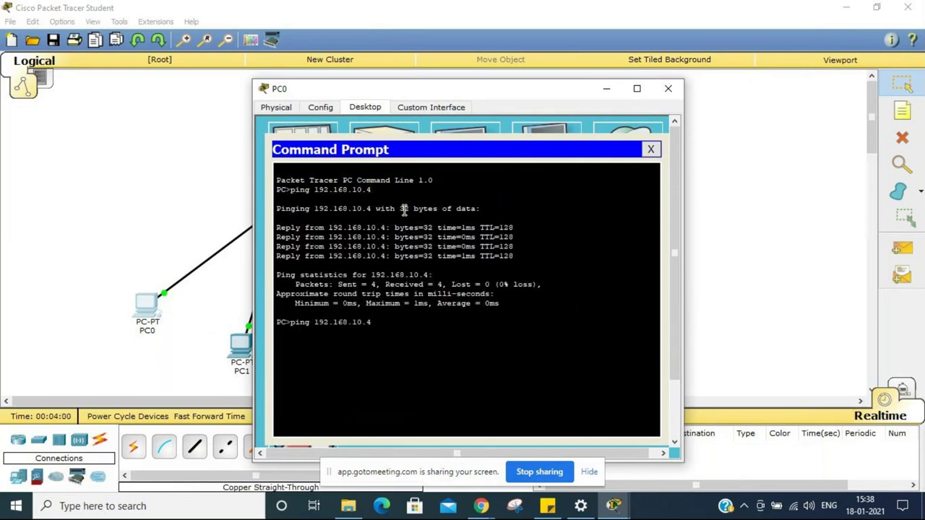
pyautogui.press('BackSpace')
pyautogui.write('3')
pyautogui.press('Return')
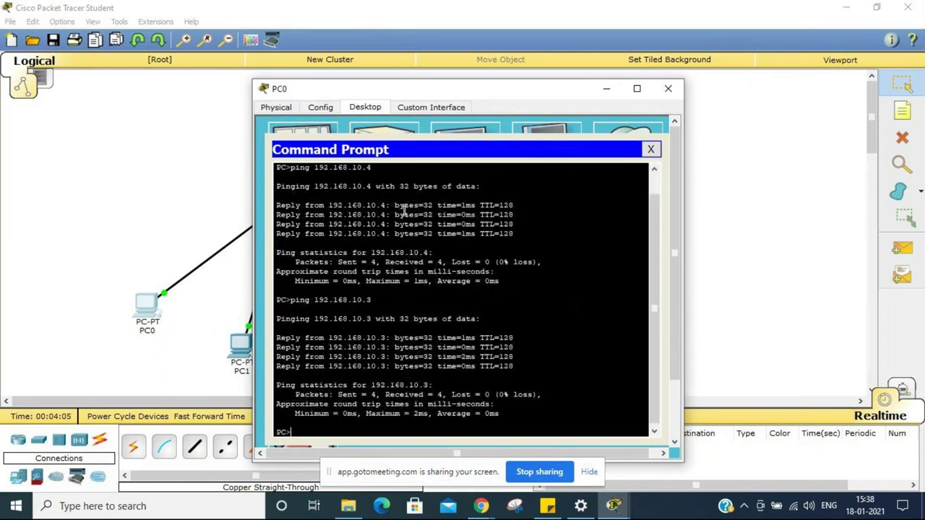
pyautogui.write('ping 192.168.10.2')
pyautogui.press('Return')
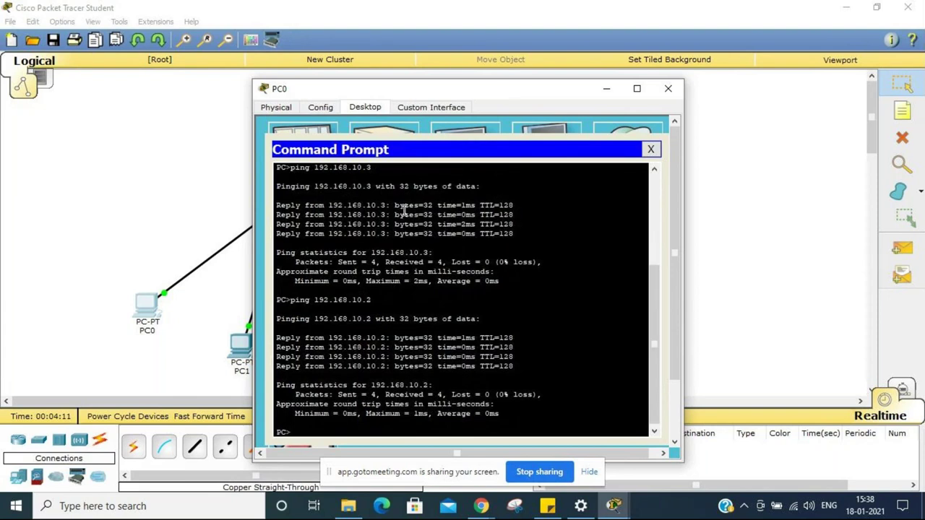
# Step: Review the ping output and close PC0's Command Prompt
pyautogui.press('Up')
pyautogui.press('BackSpace')
pyautogui.press('BackSpace')
pyautogui.press('BackSpace')
pyautogui.press('BackSpace')
pyautogui.press('BackSpace')
pyautogui.press('BackSpace')
pyautogui.press('BackSpace')
pyautogui.press('BackSpace')
pyautogui.press('BackSpace')
pyautogui.press('BackSpace')
pyautogui.press('BackSpace')
pyautogui.press('BackSpace')
pyautogui.press('BackSpace')
pyautogui.press('BackSpace')
pyautogui.press('BackSpace')
pyautogui.press('BackSpace')
pyautogui.press('BackSpace')
pyautogui.scroll(5, 479, 210)
pyautogui.scroll(-5, 484, 269)
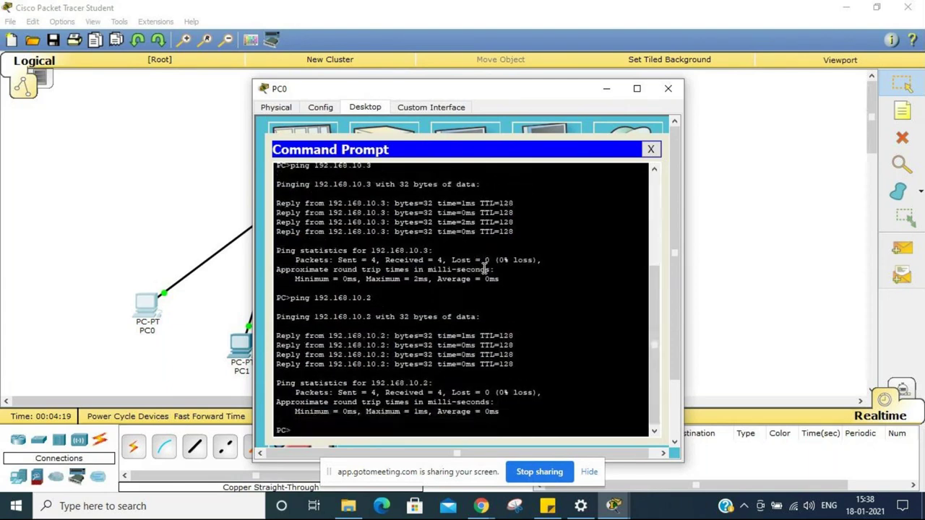
pyautogui.scroll(5, 484, 268)
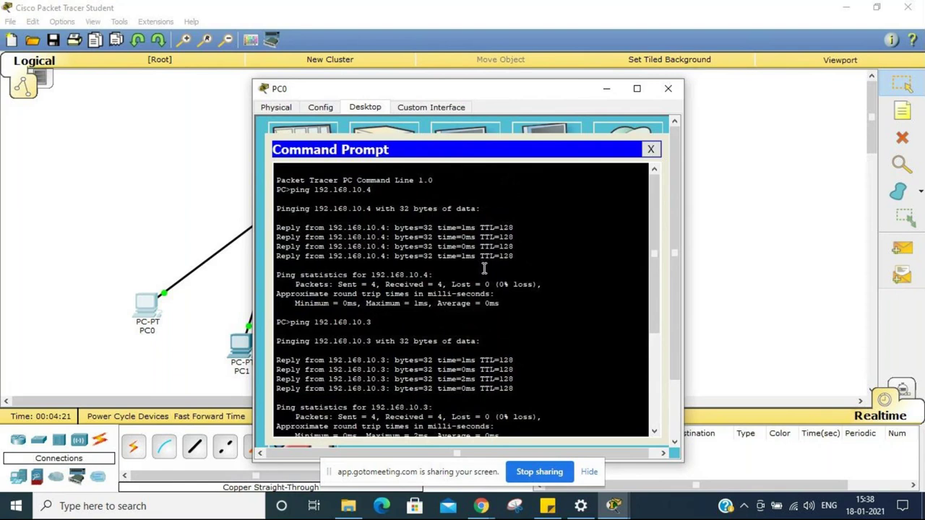
pyautogui.click(651, 149)
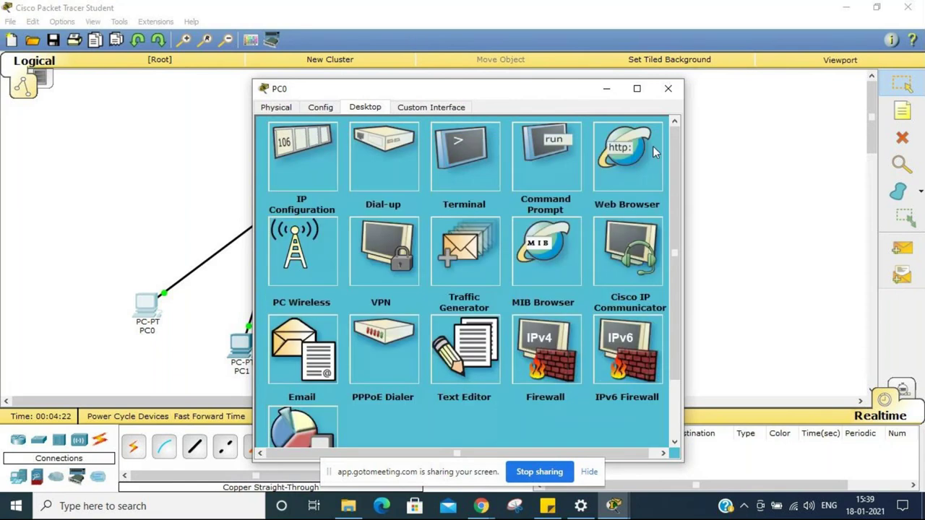
# Step: Close PC0's window and exit Packet Tracer without saving the topology
pyautogui.click(673, 92)
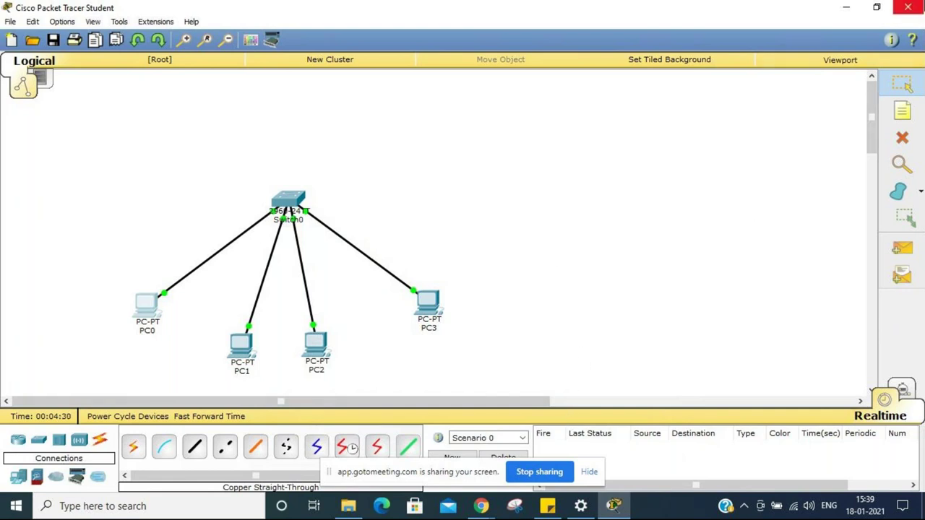
pyautogui.click(908, 7)
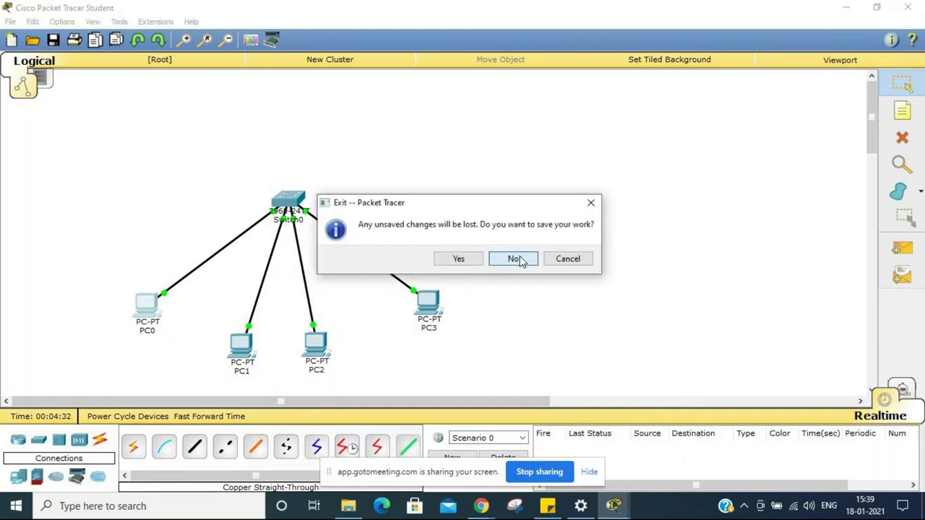
pyautogui.click(514, 258)
pyautogui.click(527, 281)
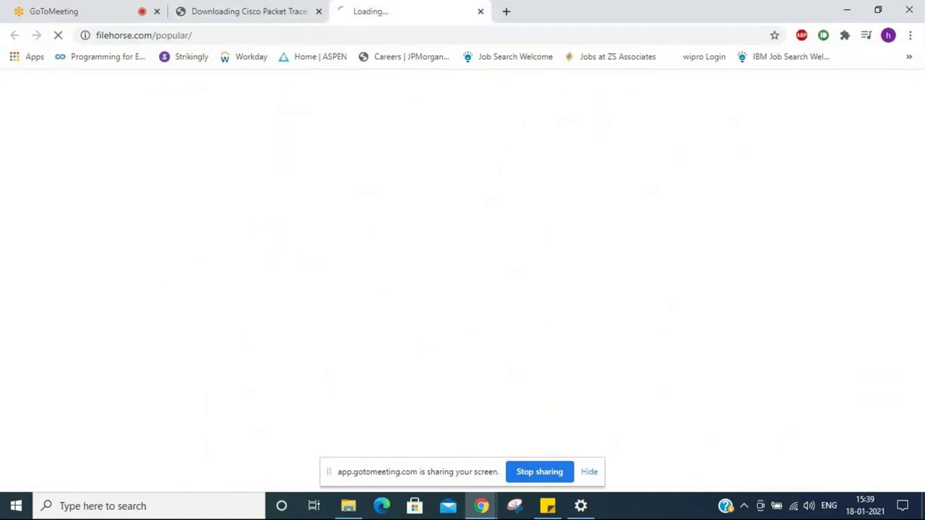
# Step: Close the filehorse and Packet Tracer download tabs in Chrome
pyautogui.click(441, 6)
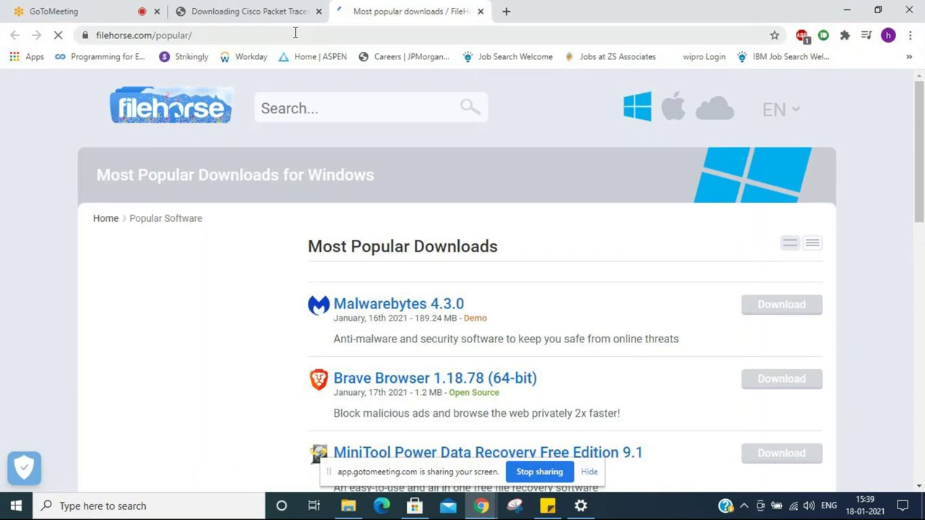
pyautogui.hotkey('ctrl', 'w')
pyautogui.click(319, 11)
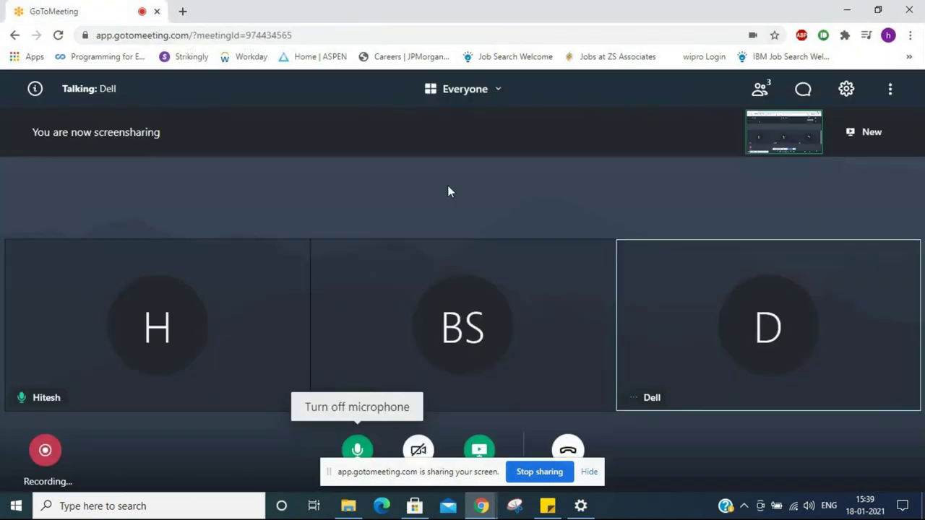